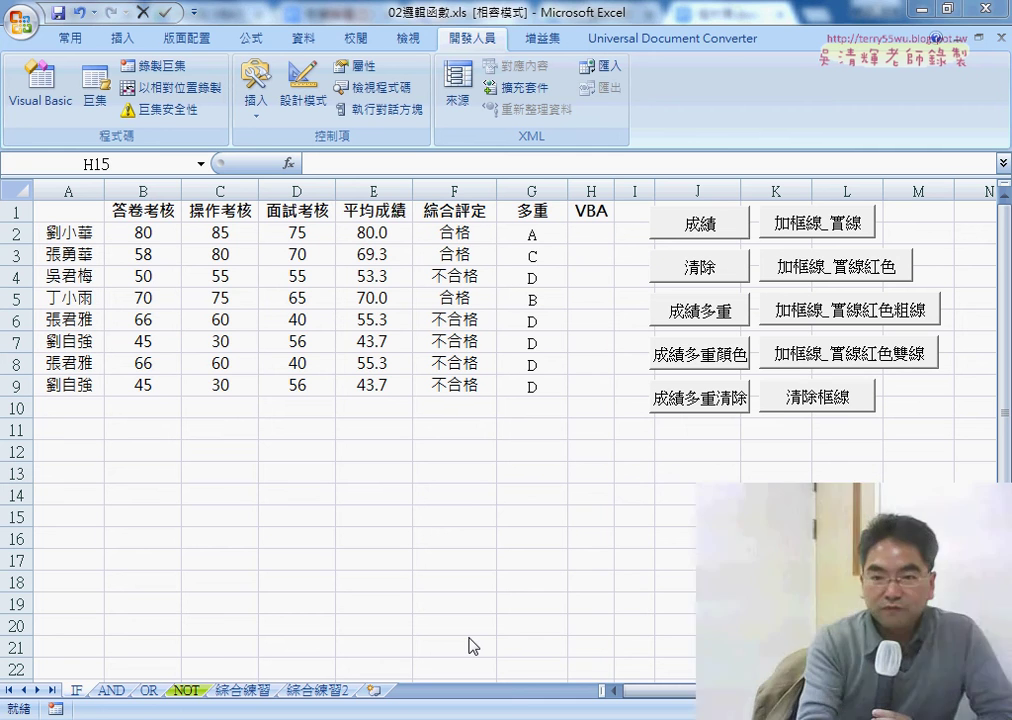
Test the 加框線_實線 button on A1:G7, clear the borders with 清除框線, and bring up the solid-border button's options.
{"action": "key", "text": "alt+Tab"}
{"action": "left_click", "coordinate": [150, 236]}
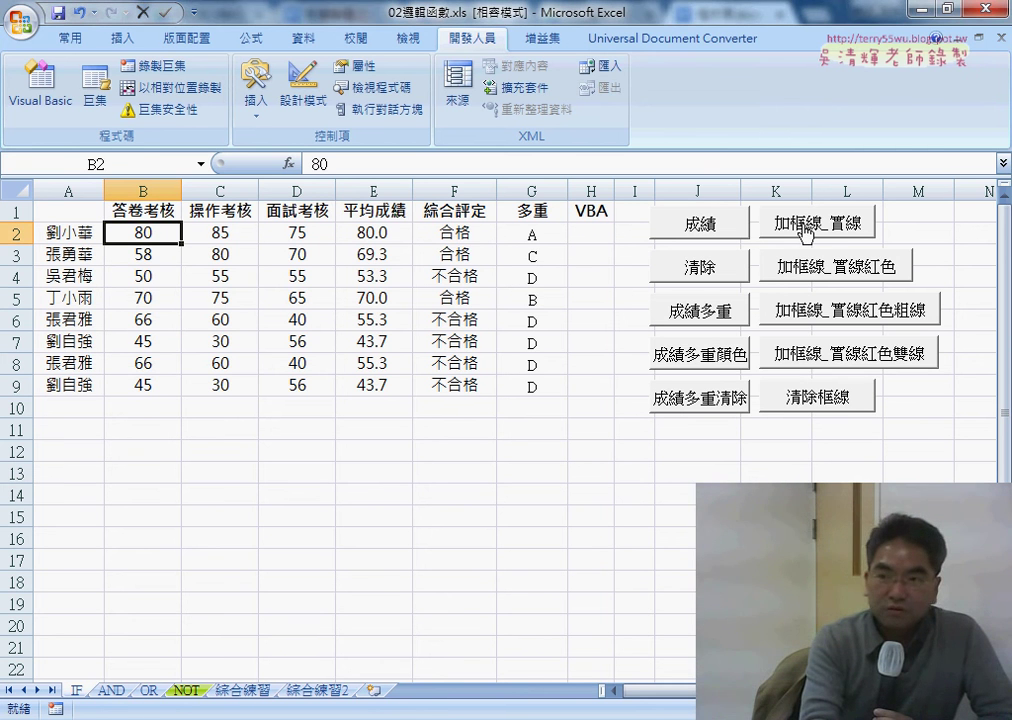
{"action": "left_click", "coordinate": [806, 228]}
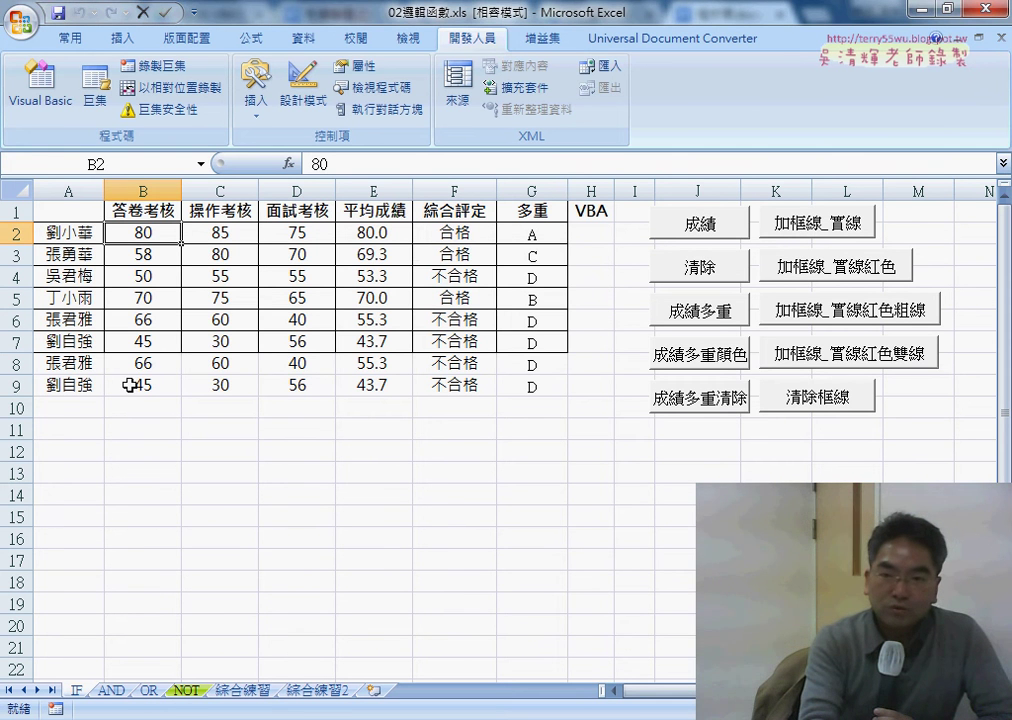
{"action": "left_click", "coordinate": [790, 395]}
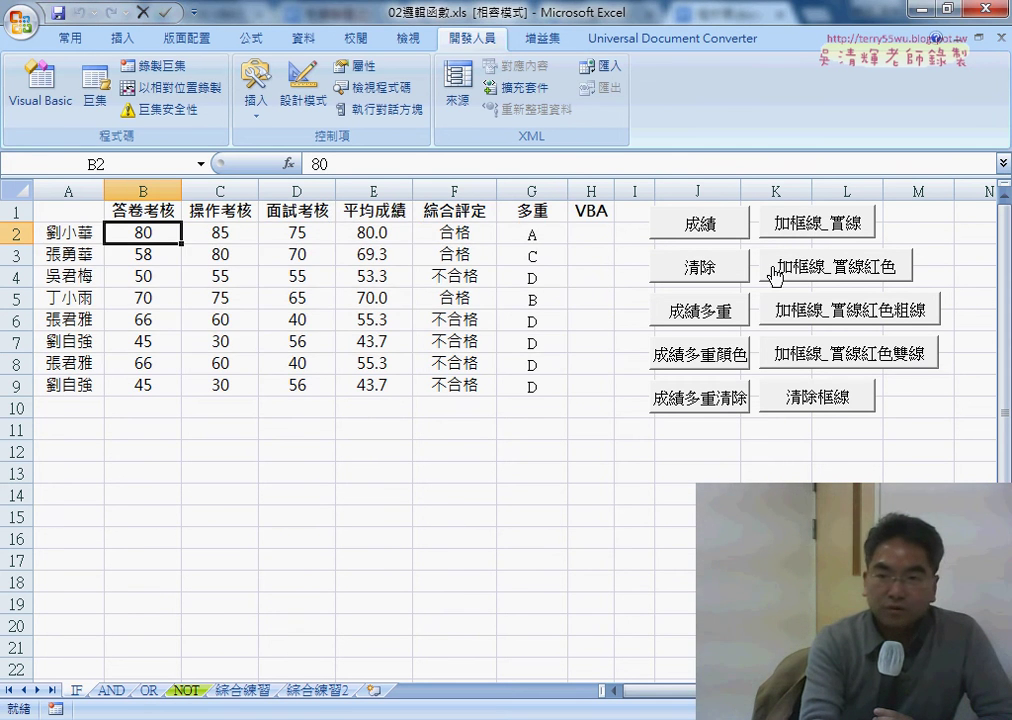
{"action": "right_click", "coordinate": [800, 220]}
Open the 加框線_實線 macro's code in the VBA editor and narrow the editor window.
{"action": "left_click", "coordinate": [852, 383]}
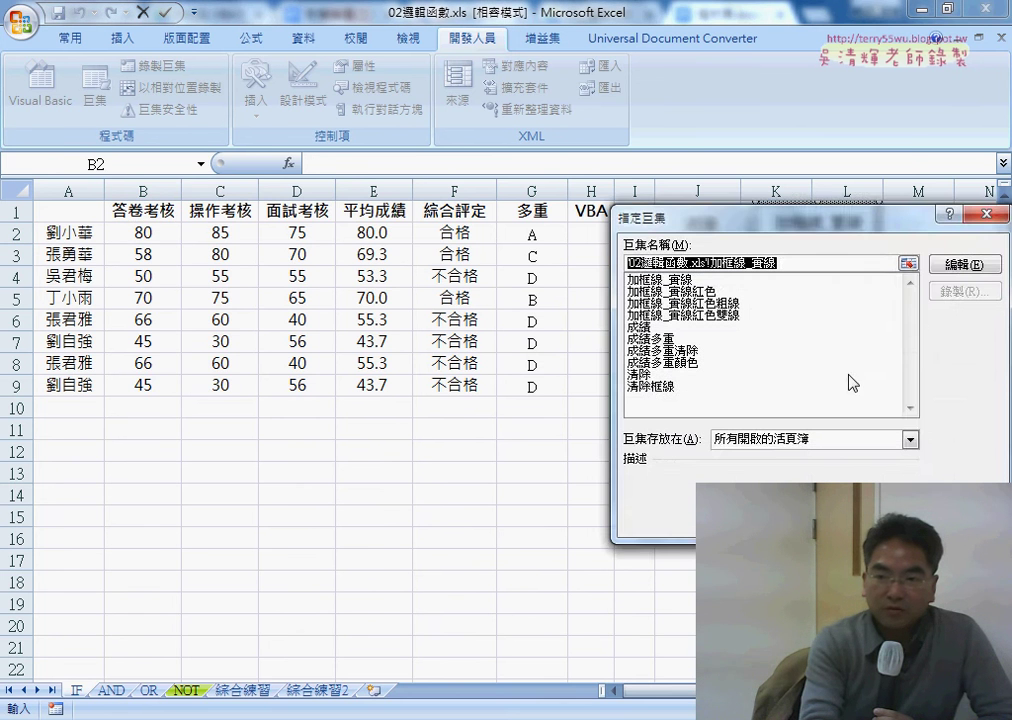
{"action": "left_click", "coordinate": [963, 264]}
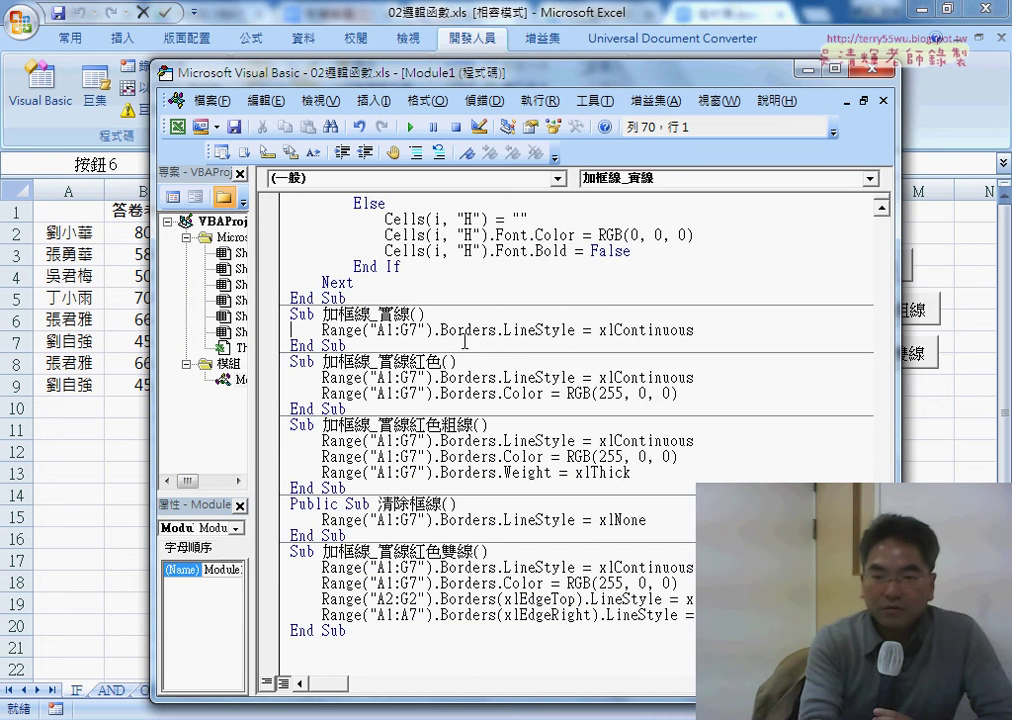
{"action": "left_click_drag", "start_coordinate": [899, 320], "coordinate": [797, 320]}
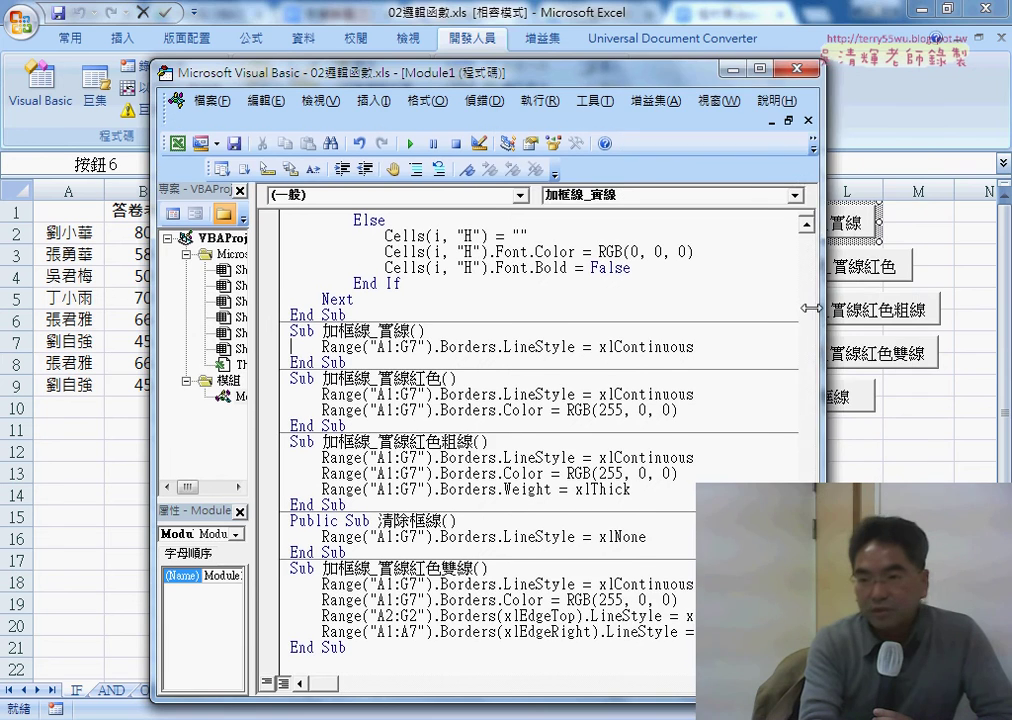
Reopen the 加框線_實線 code from its button, select the Sub, and move the editor right.
{"action": "left_click", "coordinate": [917, 230]}
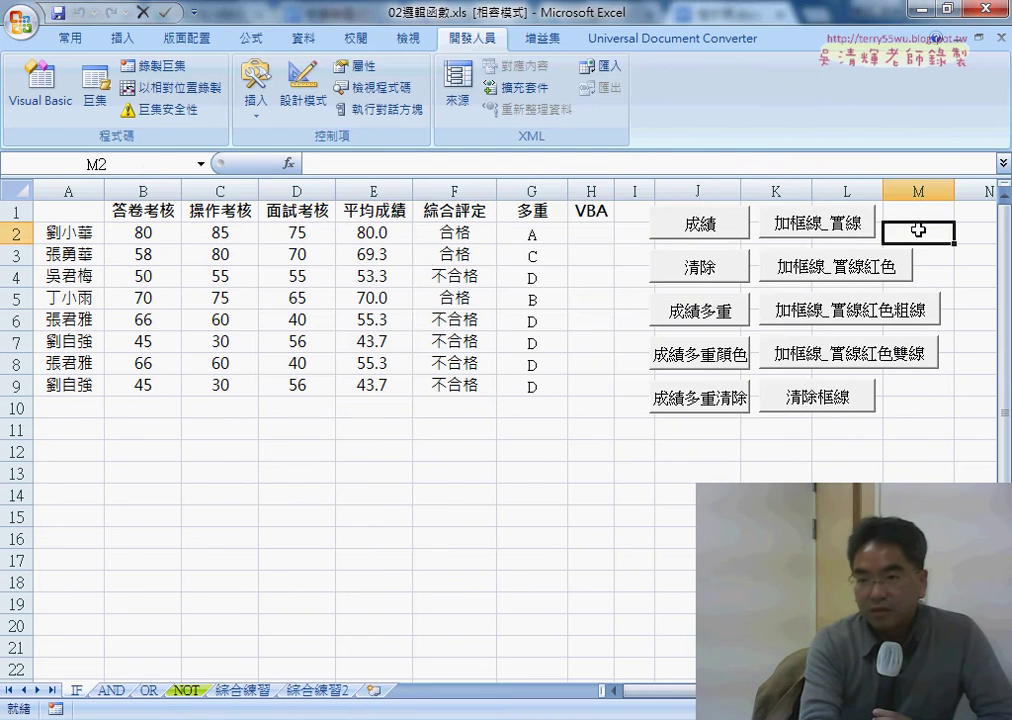
{"action": "right_click", "coordinate": [857, 224]}
{"action": "left_click", "coordinate": [925, 383]}
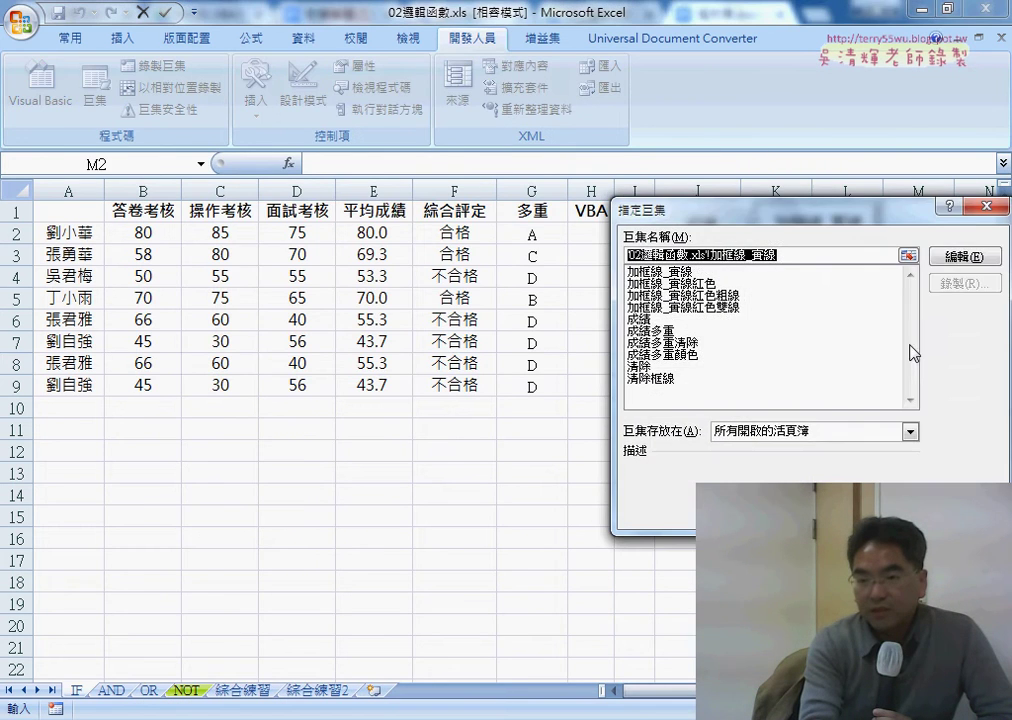
{"action": "left_click", "coordinate": [963, 264]}
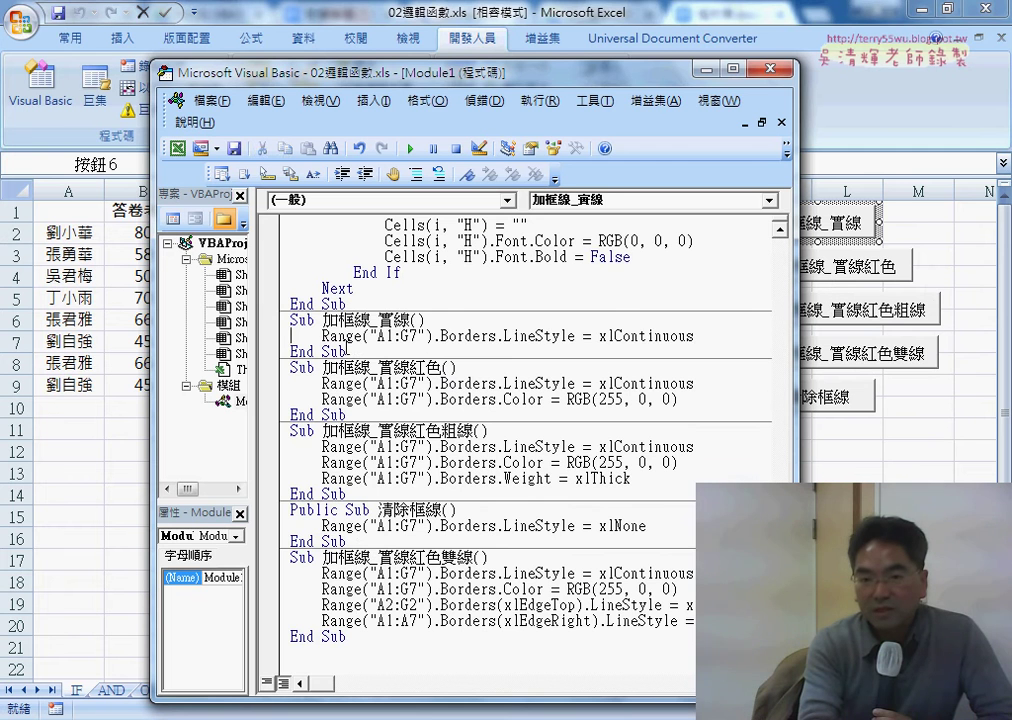
{"action": "left_click_drag", "start_coordinate": [285, 320], "coordinate": [281, 350]}
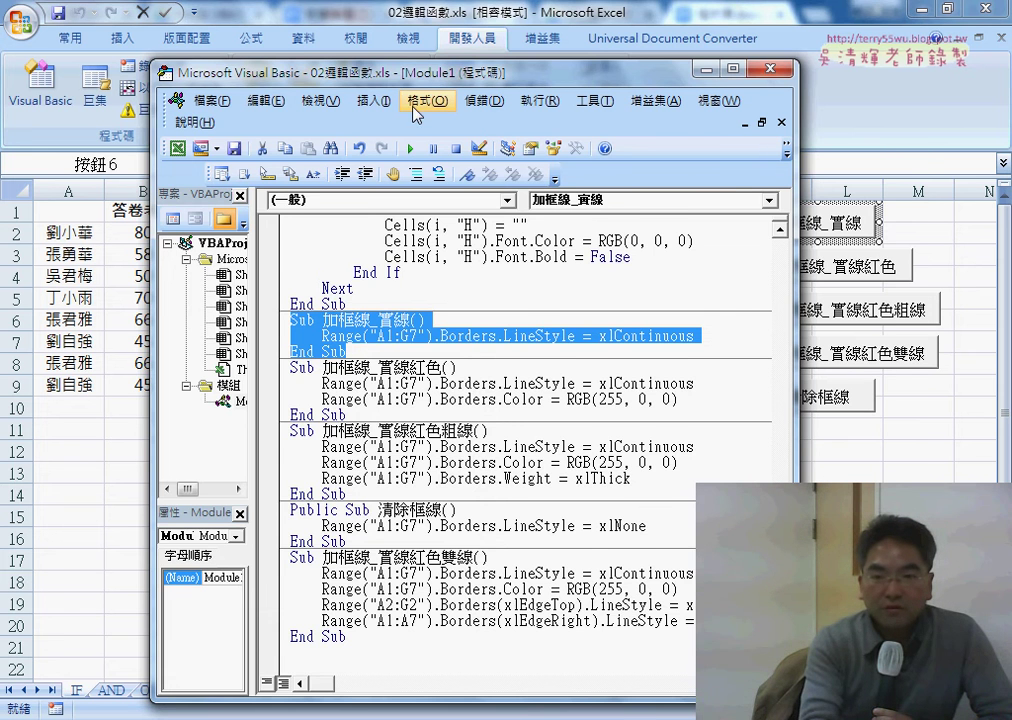
{"action": "left_click_drag", "start_coordinate": [338, 76], "coordinate": [534, 91]}
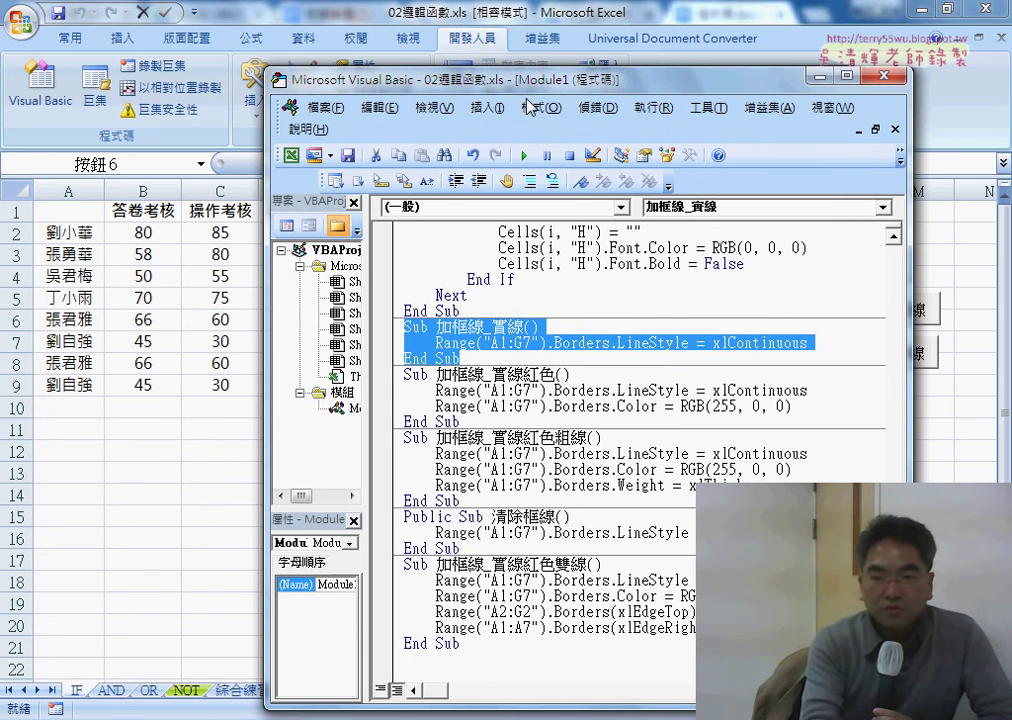
Insert a new line under Sub 加框線_實線() and type r= on it.
{"action": "left_click", "coordinate": [527, 343]}
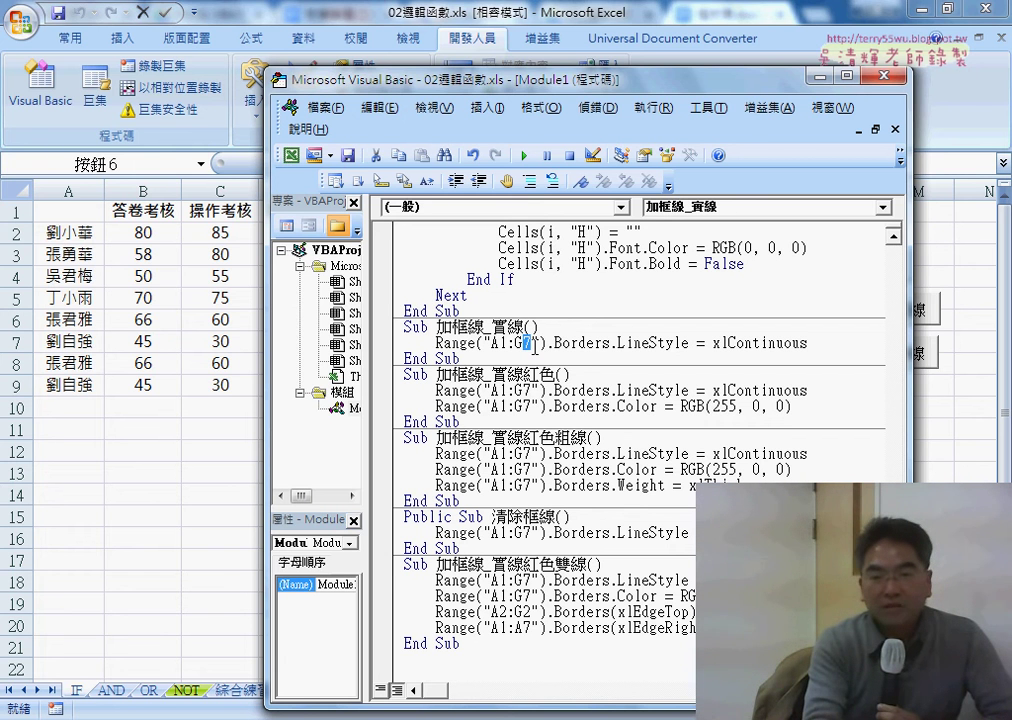
{"action": "left_click", "coordinate": [548, 328]}
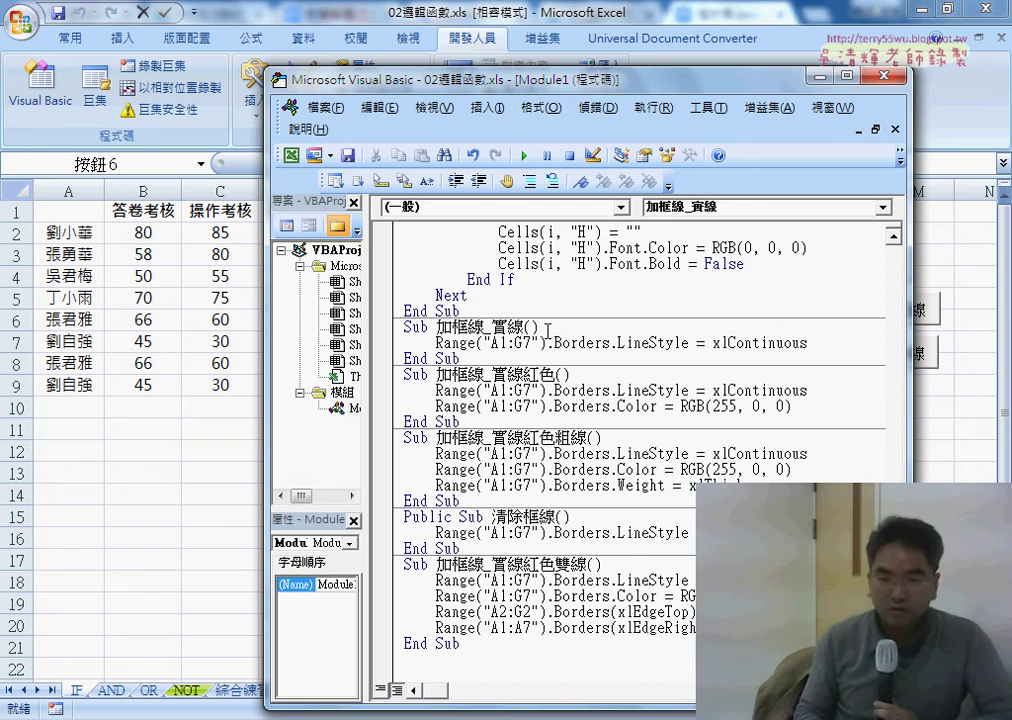
{"action": "key", "text": "Return"}
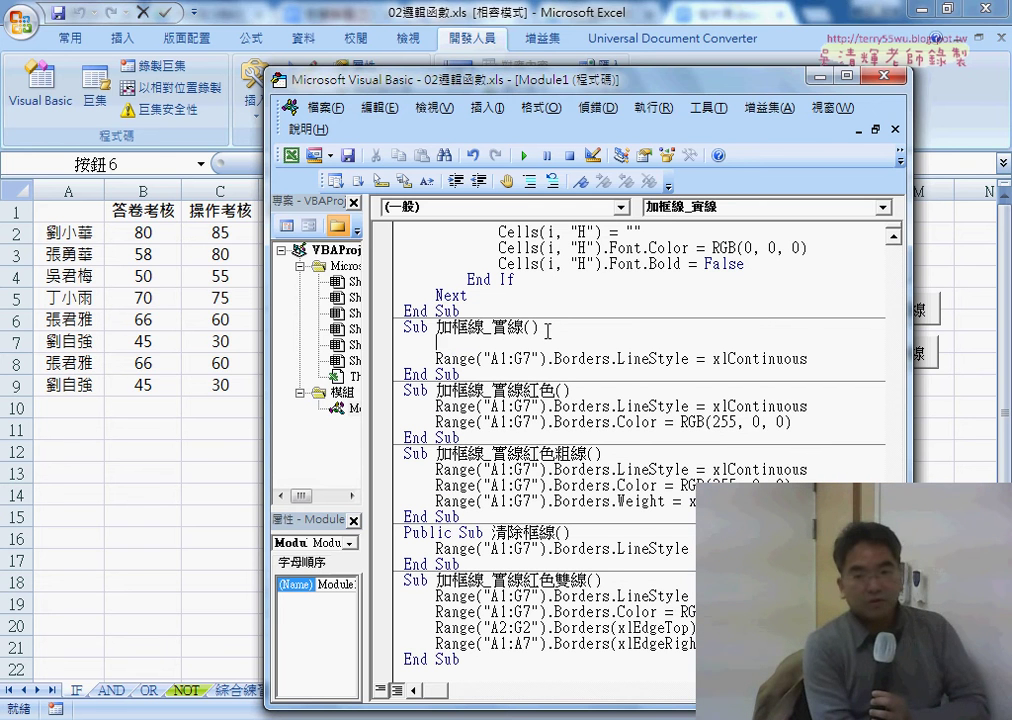
{"action": "type", "text": "r"}
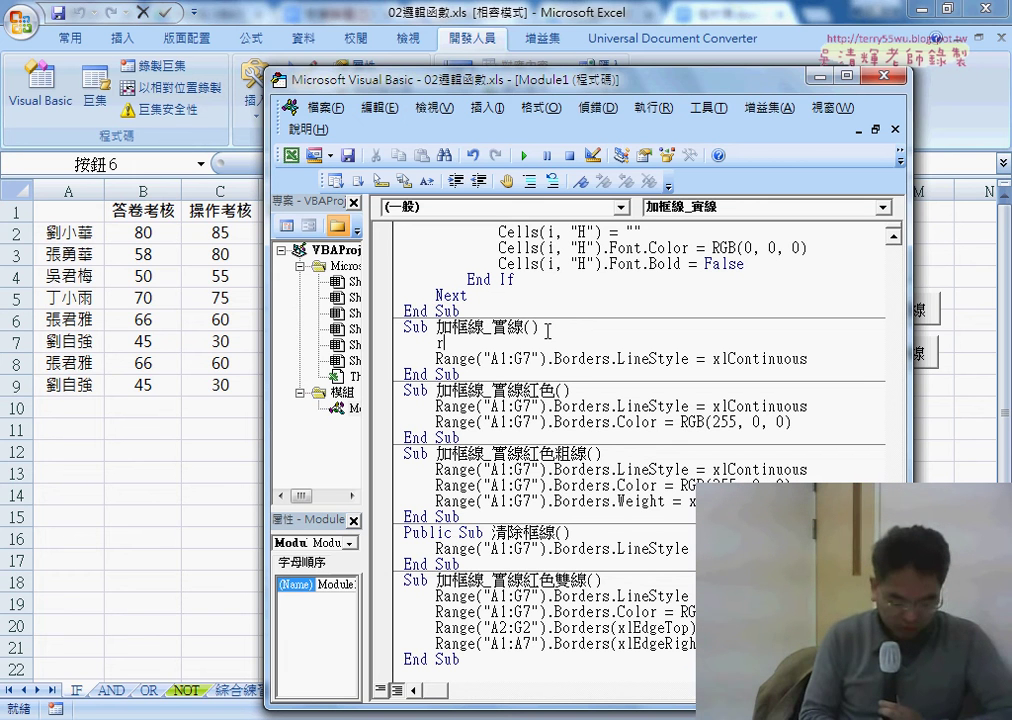
{"action": "type", "text": "="}
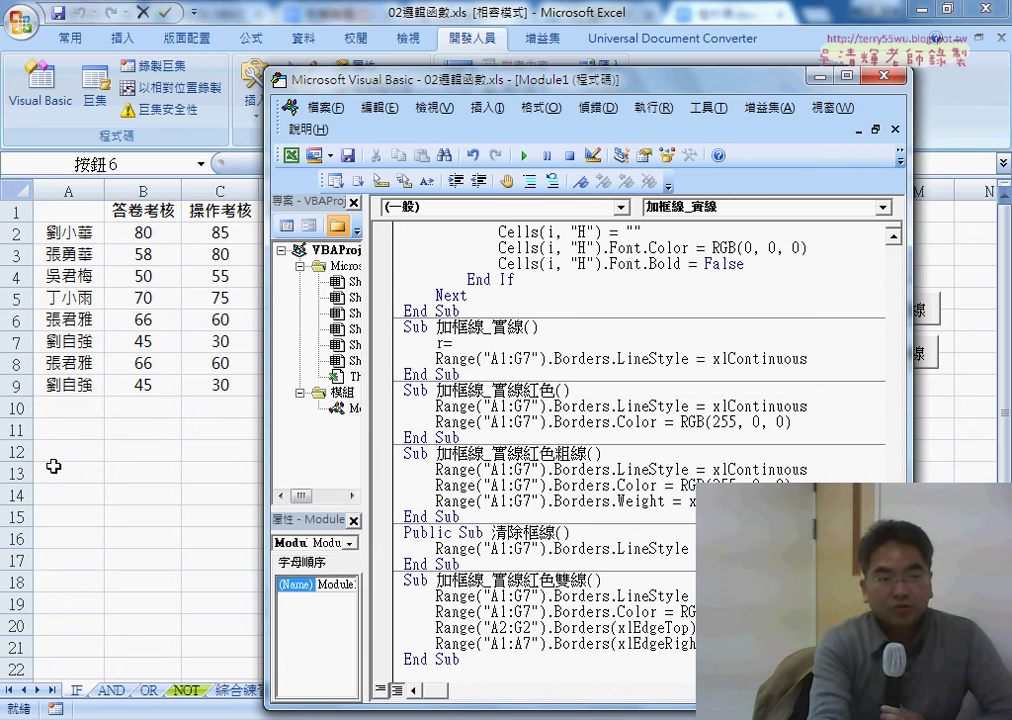
Jump from A2 with Ctrl+Down to confirm column A's data ends at row 9, then return to the code.
{"action": "left_click", "coordinate": [66, 233]}
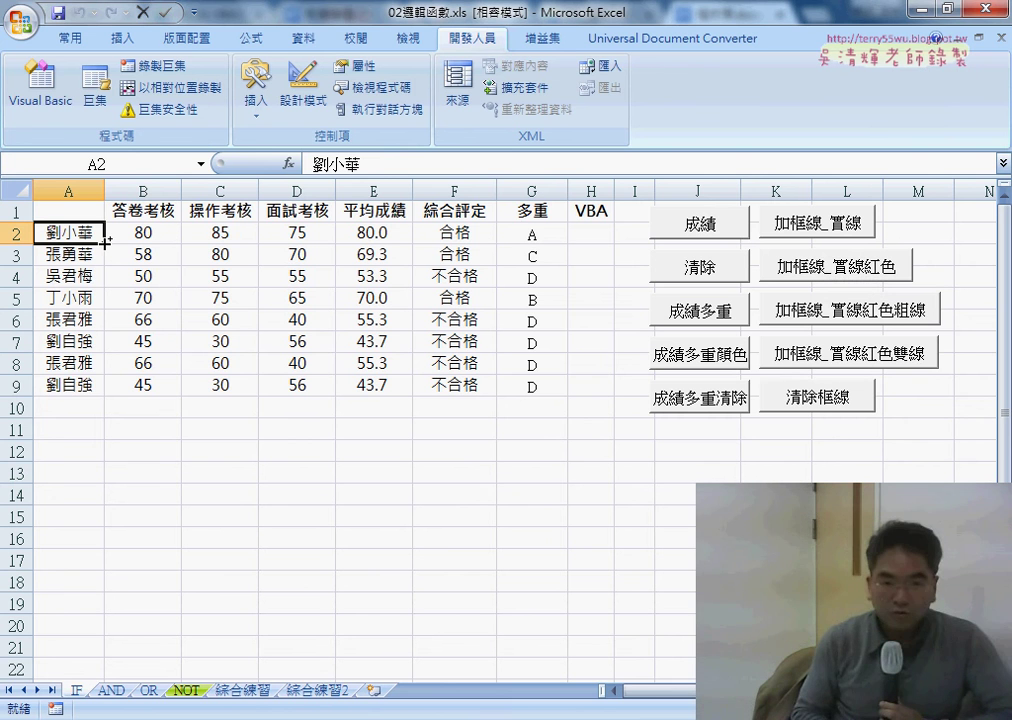
{"action": "key", "text": "ctrl+Down"}
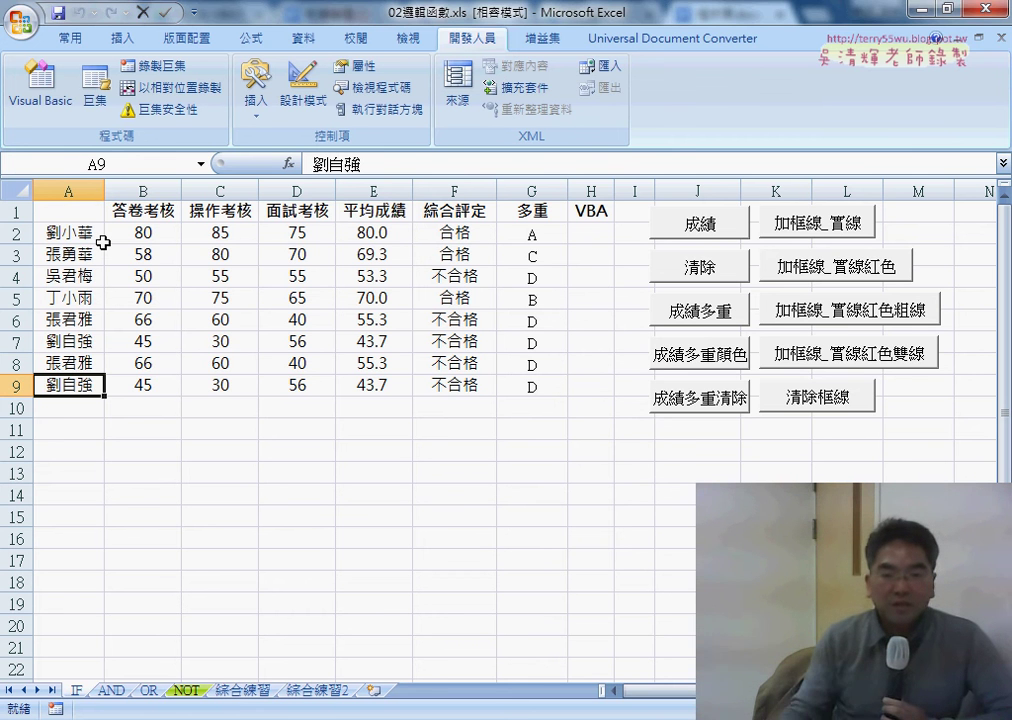
{"action": "key", "text": "alt+F11"}
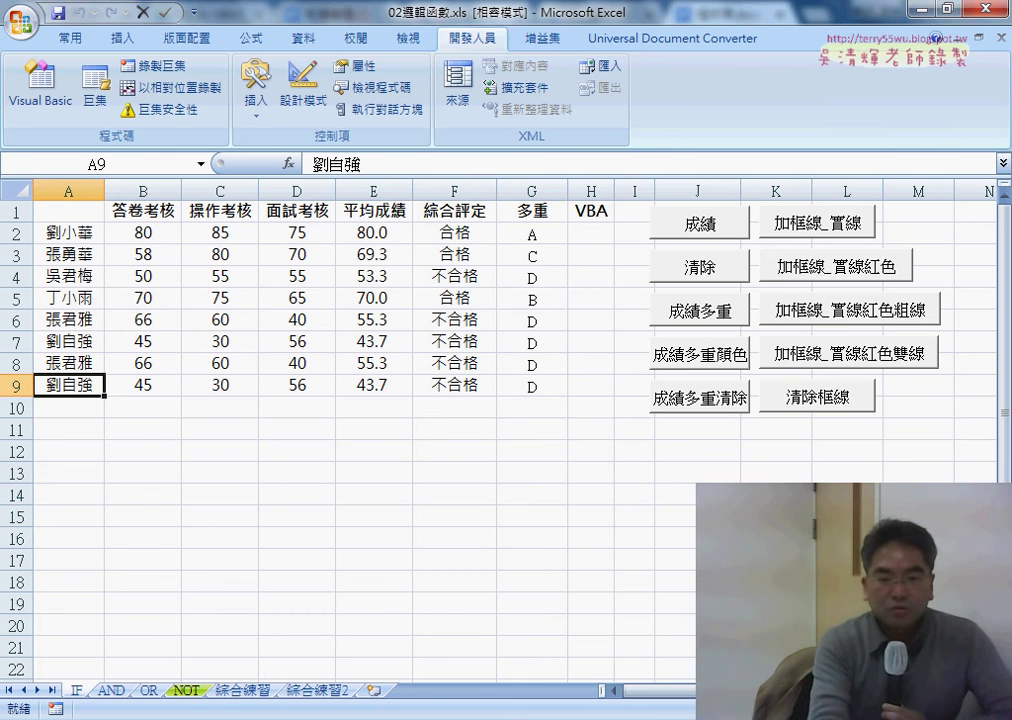
{"action": "left_click", "coordinate": [480, 490]}
{"action": "type", "text": "r="}
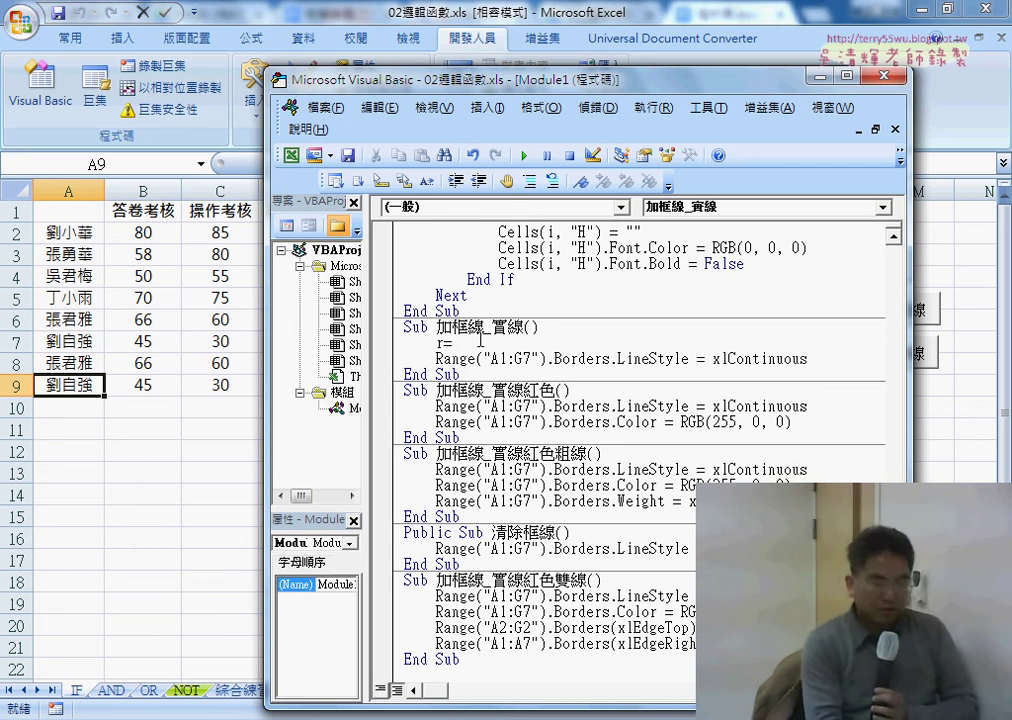
Complete the line as r = Range("A2").End(xlDown).Row to capture the last data row.
{"action": "type", "text": "ran"}
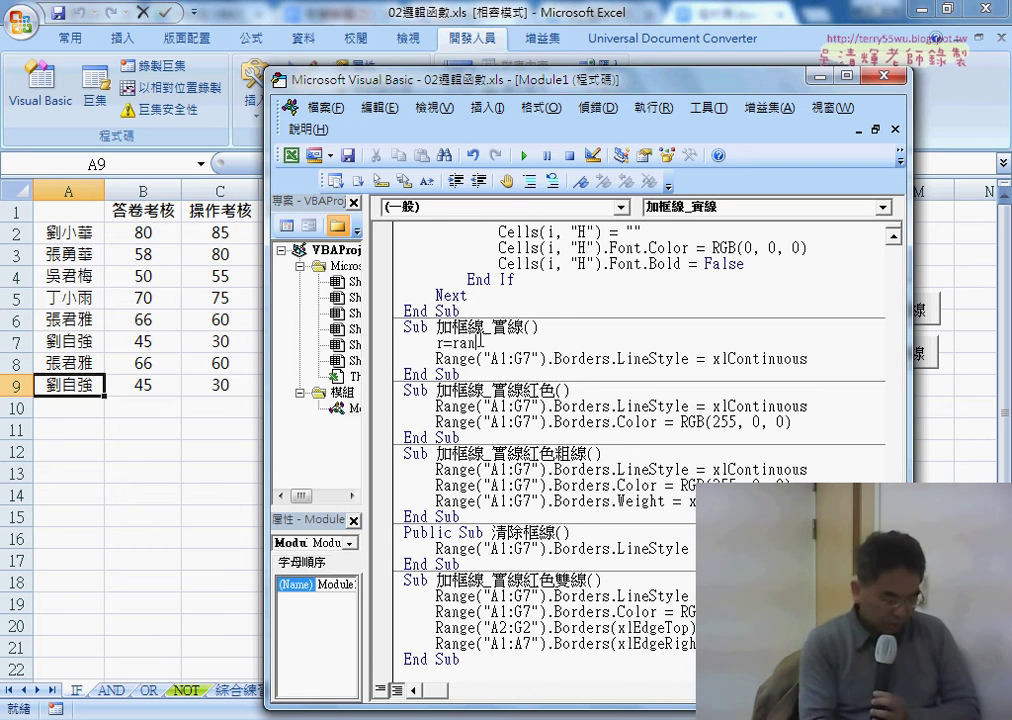
{"action": "type", "text": "ge("}
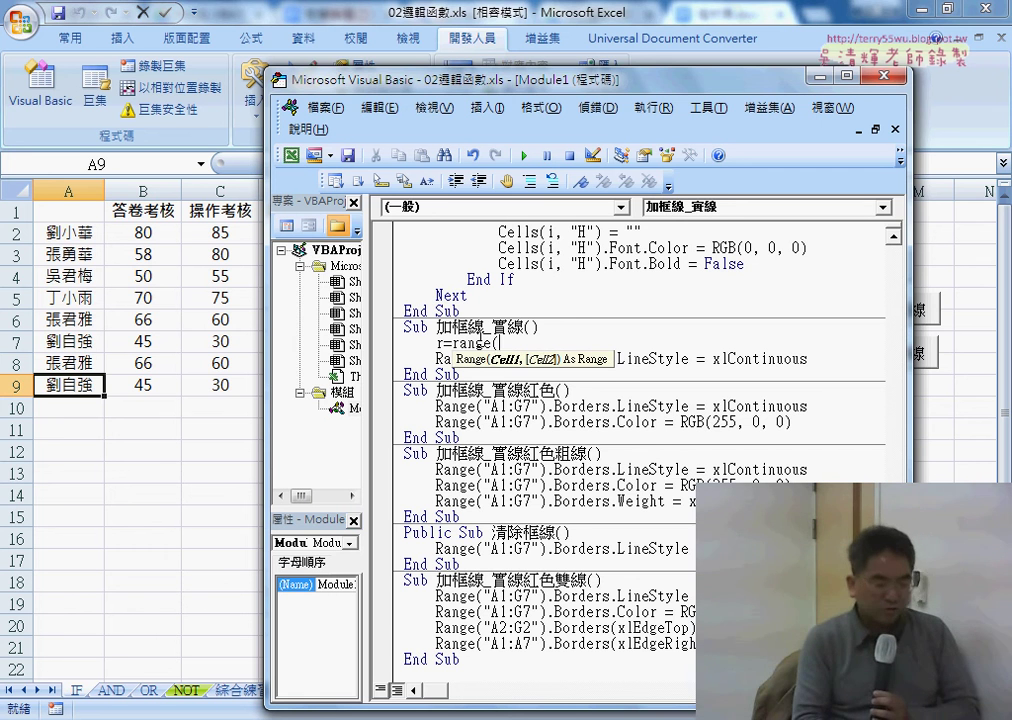
{"action": "type", "text": "\""}
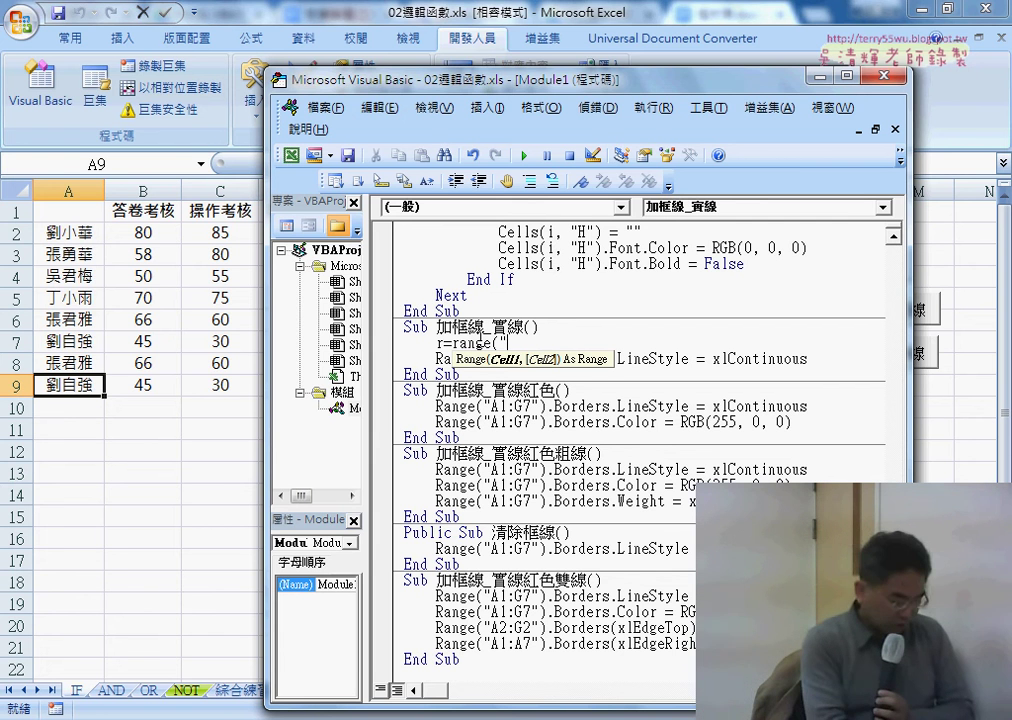
{"action": "type", "text": "A2"}
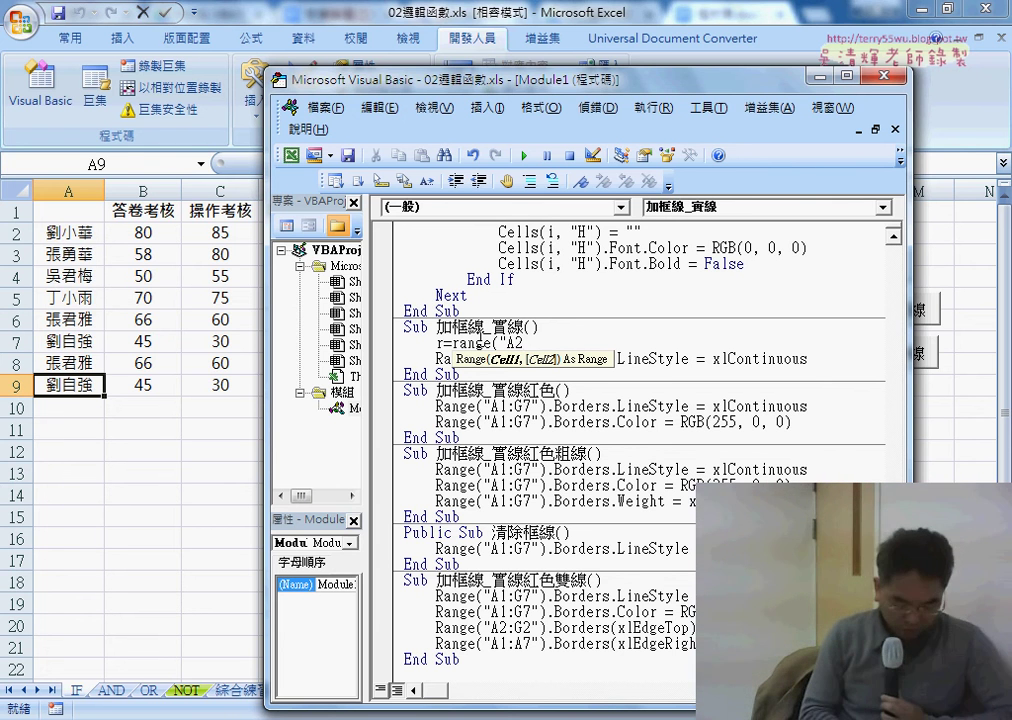
{"action": "type", "text": "\")"}
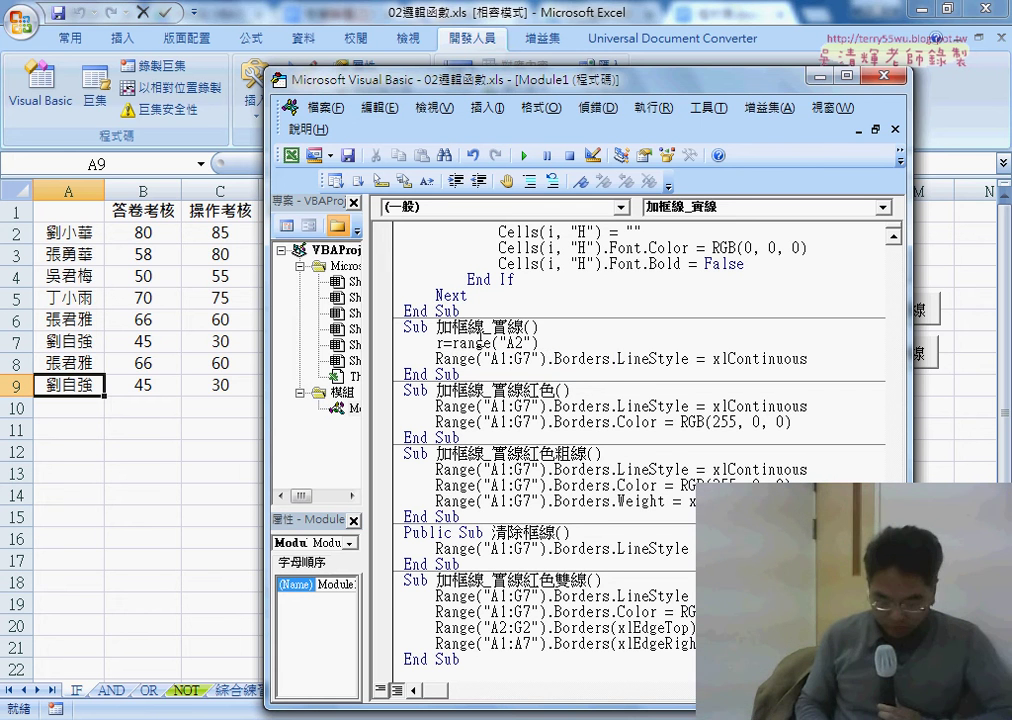
{"action": "type", "text": "."}
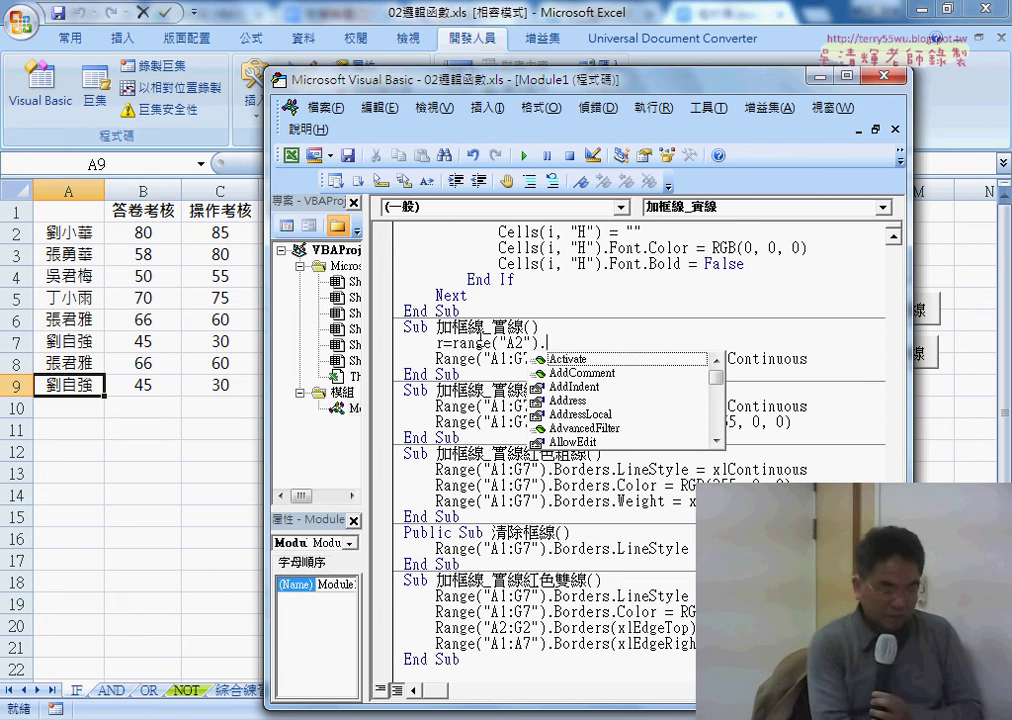
{"action": "type", "text": "E"}
{"action": "key", "text": "Down"}
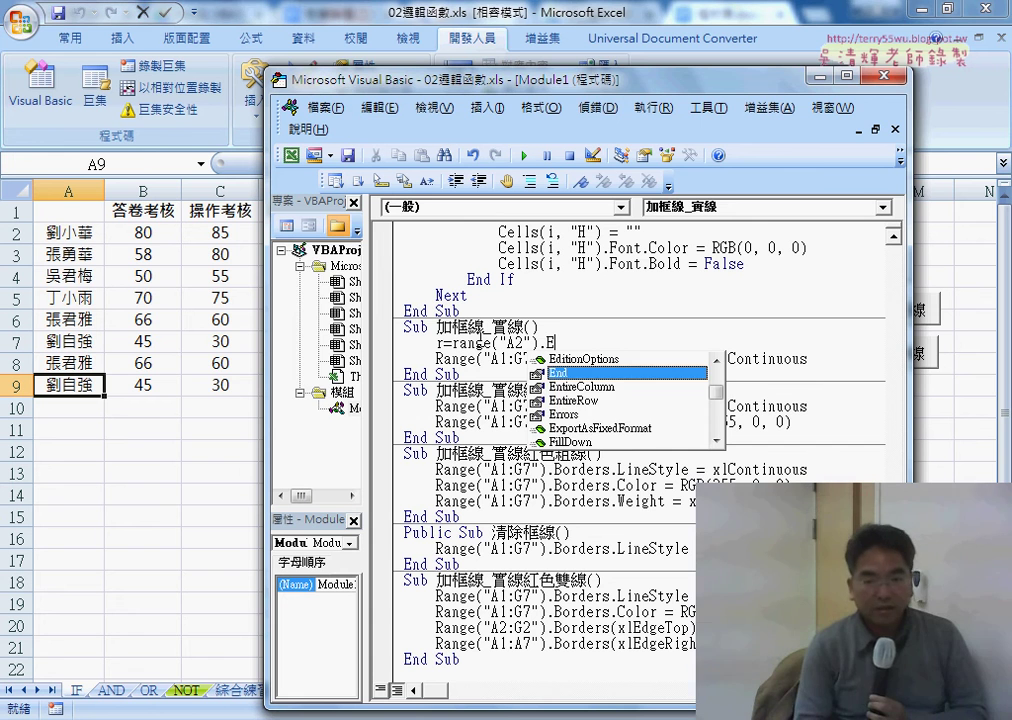
{"action": "key", "text": "space"}
{"action": "type", "text": "("}
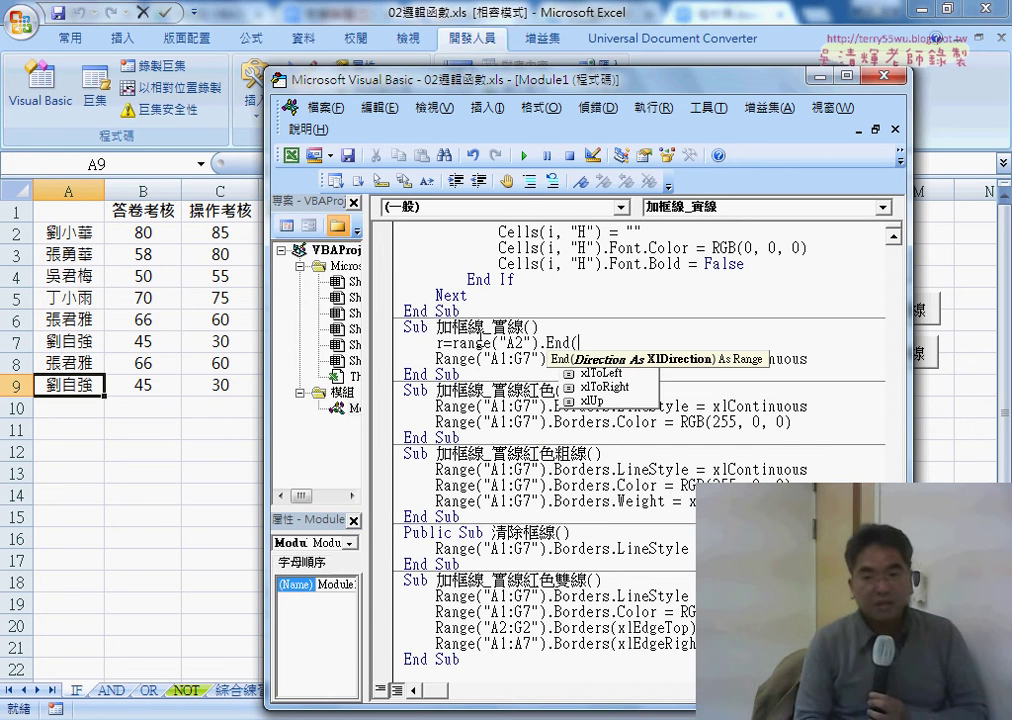
{"action": "key", "text": "Down"}
{"action": "key", "text": "Up"}
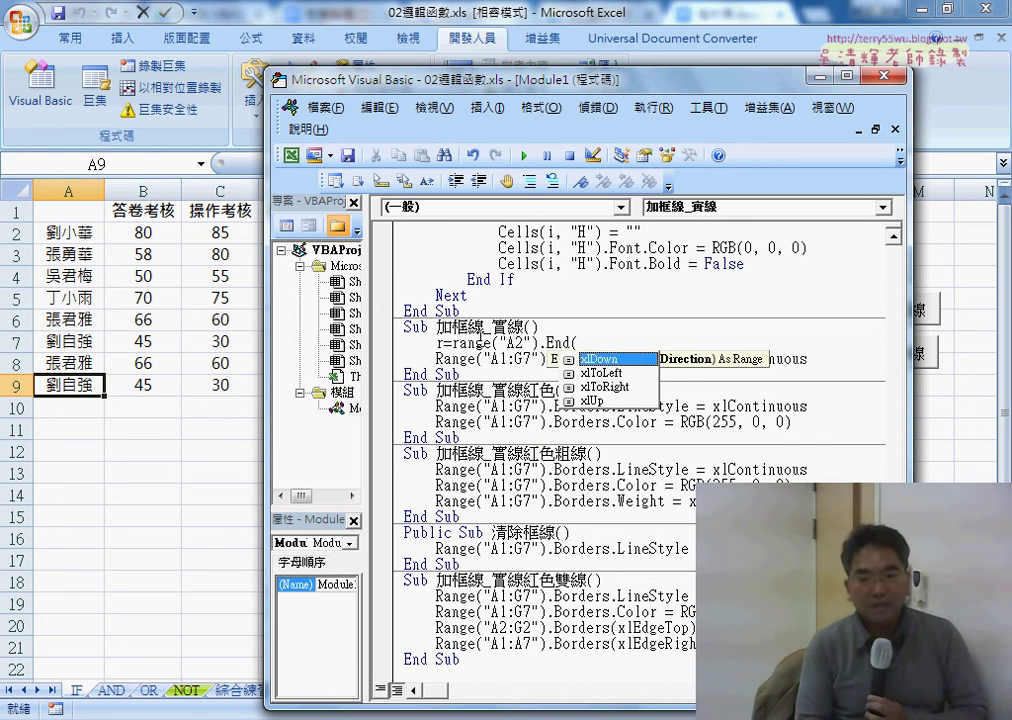
{"action": "key", "text": "space"}
{"action": "type", "text": ")"}
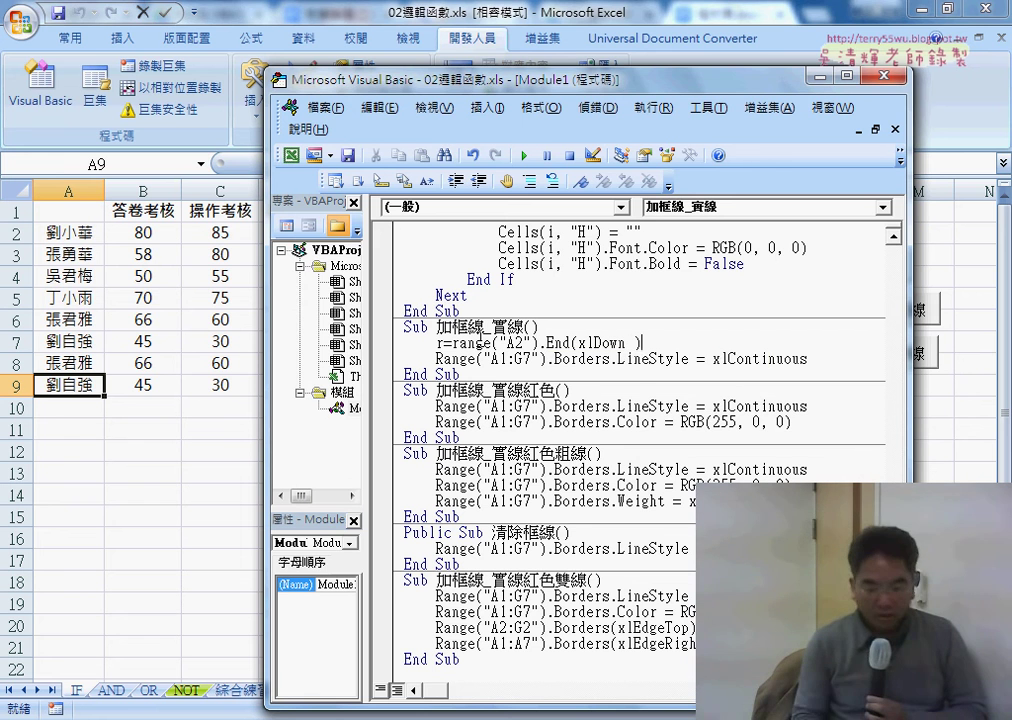
{"action": "type", "text": ".r"}
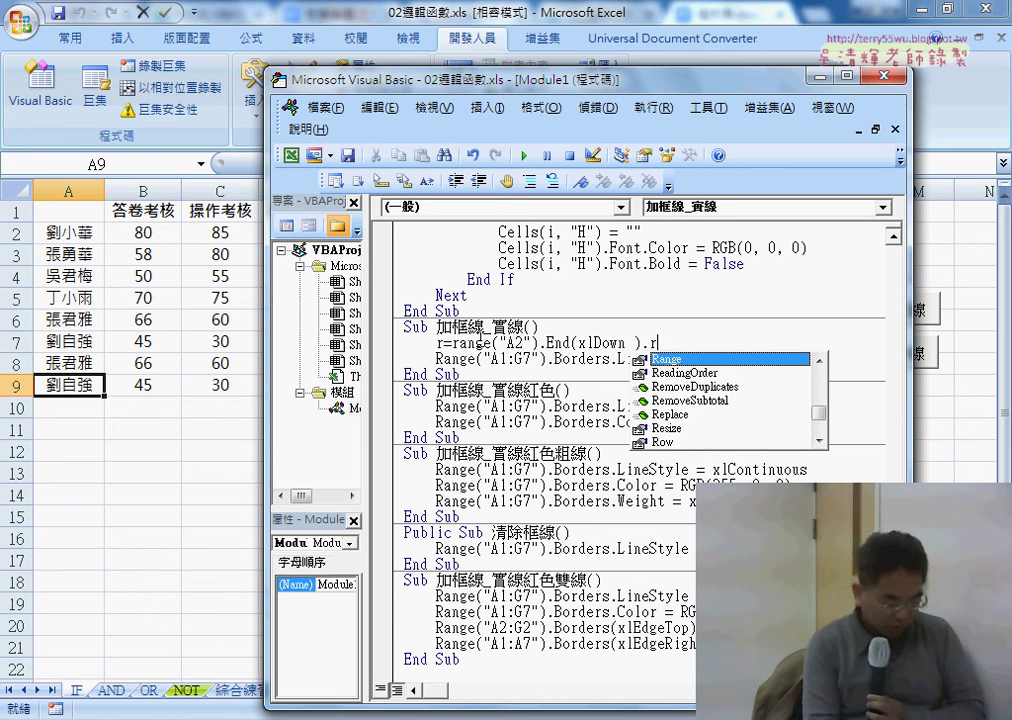
{"action": "type", "text": "ow"}
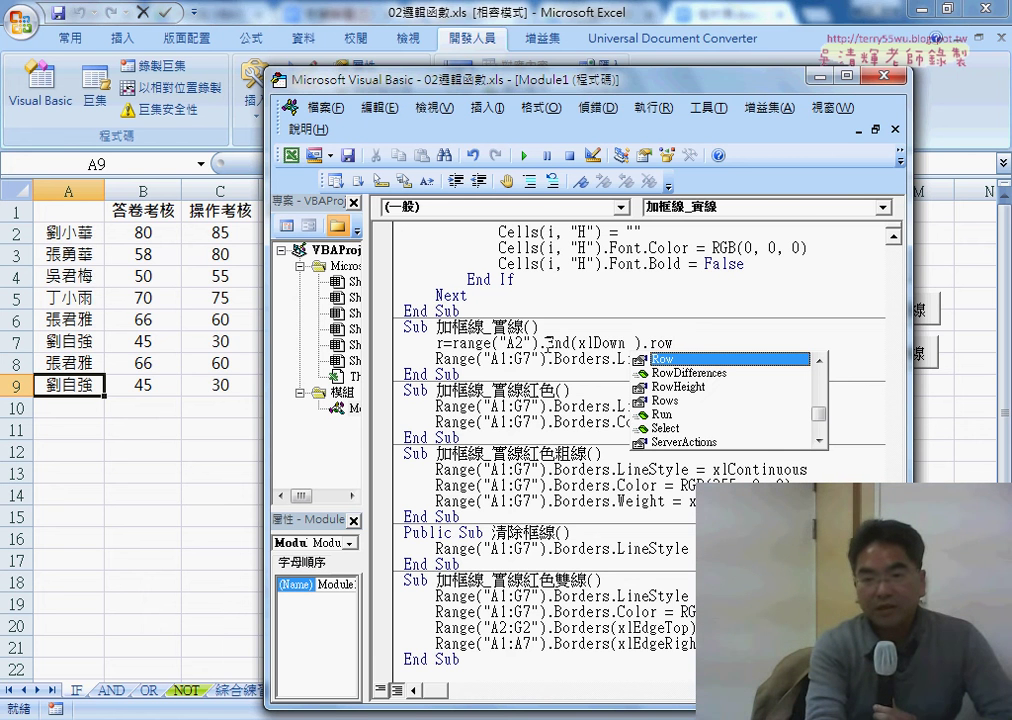
{"action": "left_click_drag", "start_coordinate": [547, 342], "coordinate": [571, 343]}
{"action": "left_click_drag", "start_coordinate": [690, 343], "coordinate": [458, 343]}
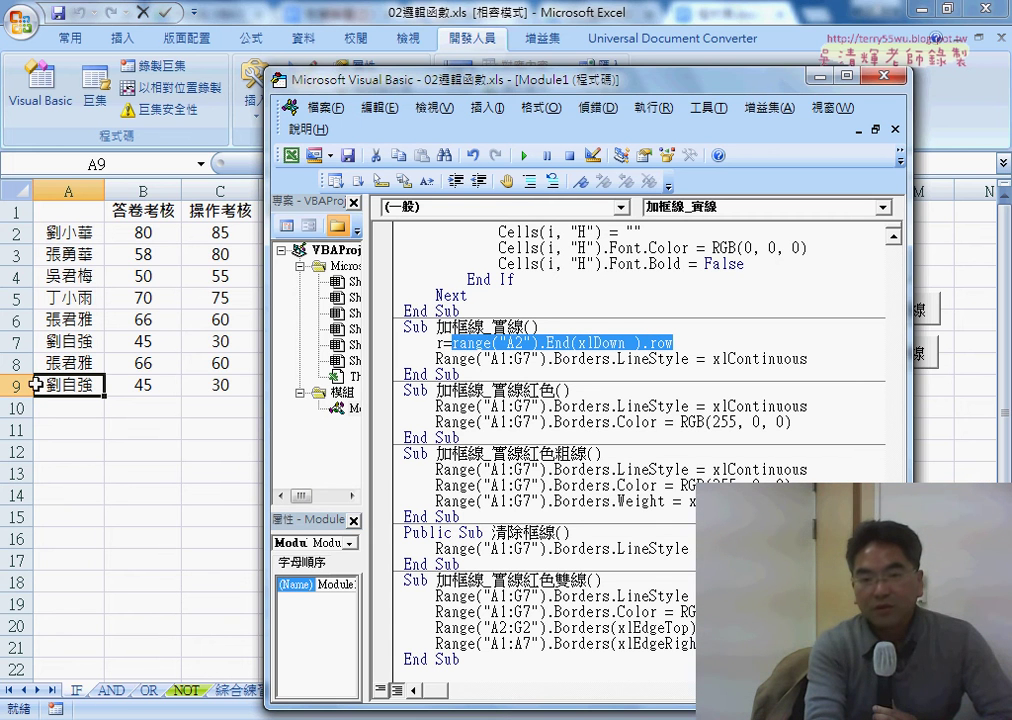
Commit the new line so VBA tidies it, highlighting r and its last-row expression.
{"action": "double_click", "coordinate": [438, 343]}
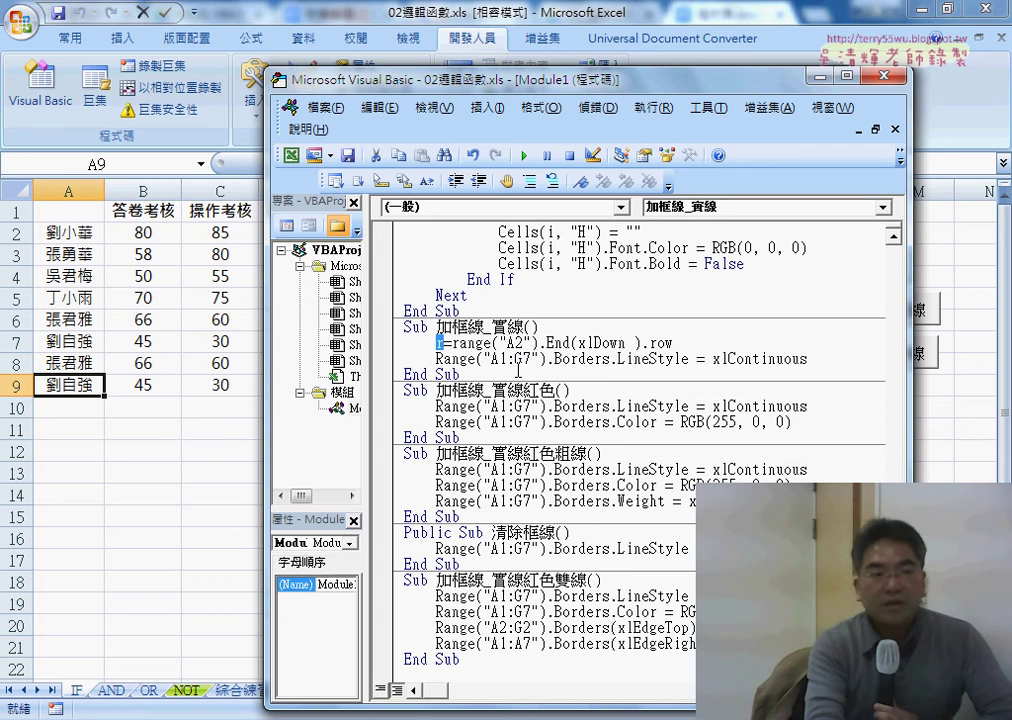
{"action": "left_click", "coordinate": [636, 406]}
{"action": "left_click_drag", "start_coordinate": [708, 344], "coordinate": [467, 343]}
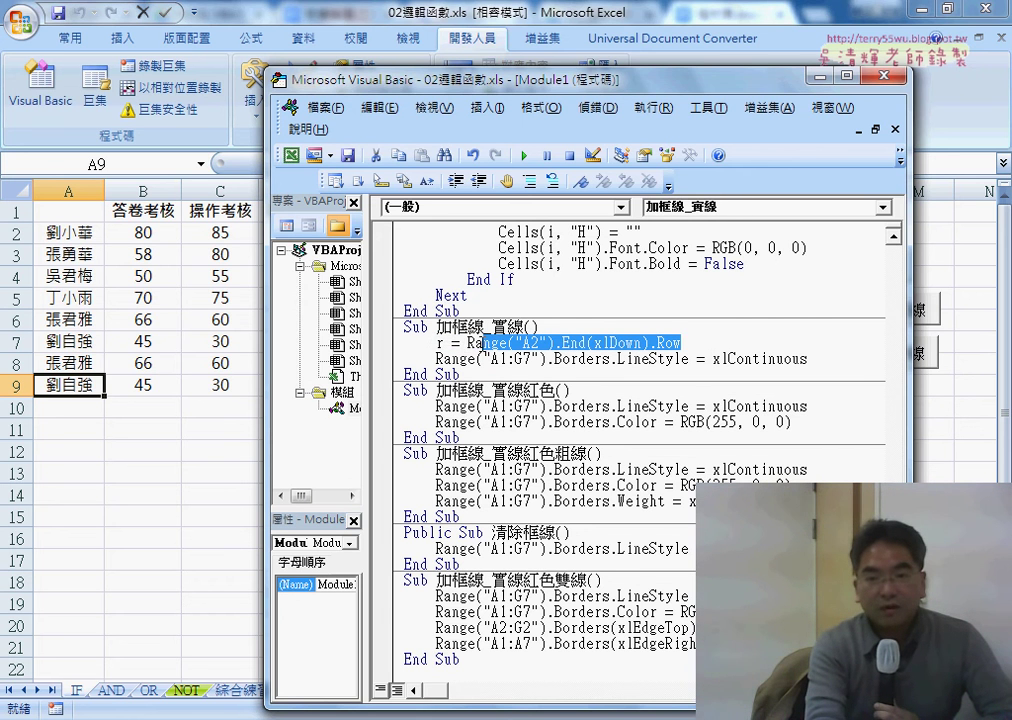
{"action": "double_click", "coordinate": [438, 343]}
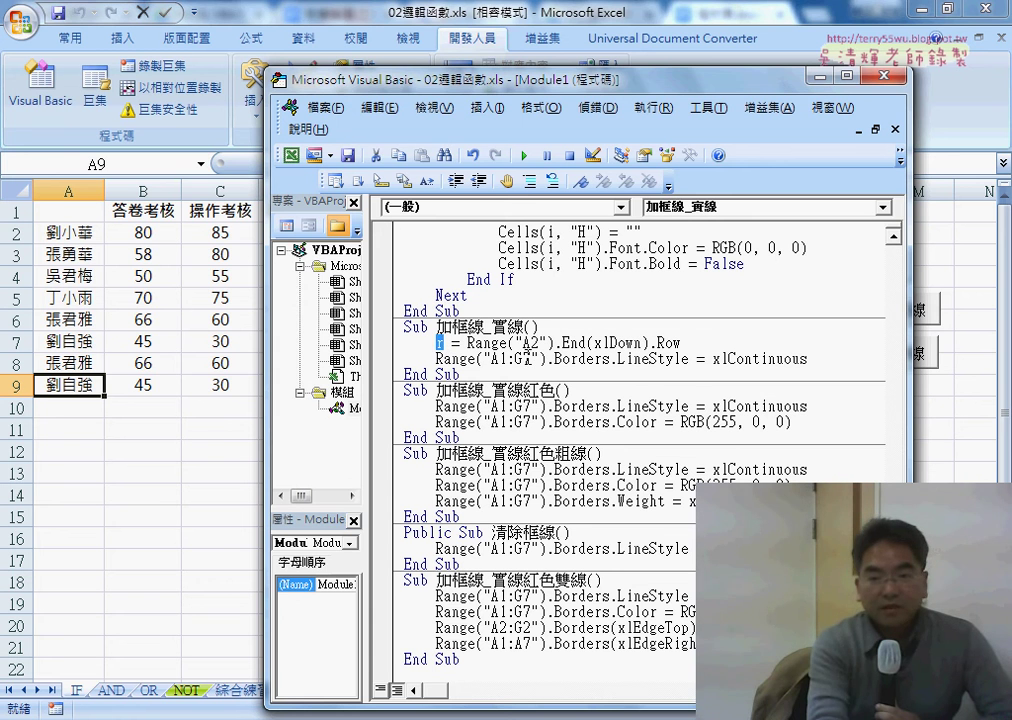
Replace the fixed 7 in "A1:G7" with & r, giving Range("A1:G" & r).
{"action": "left_click_drag", "start_coordinate": [524, 358], "coordinate": [532, 358]}
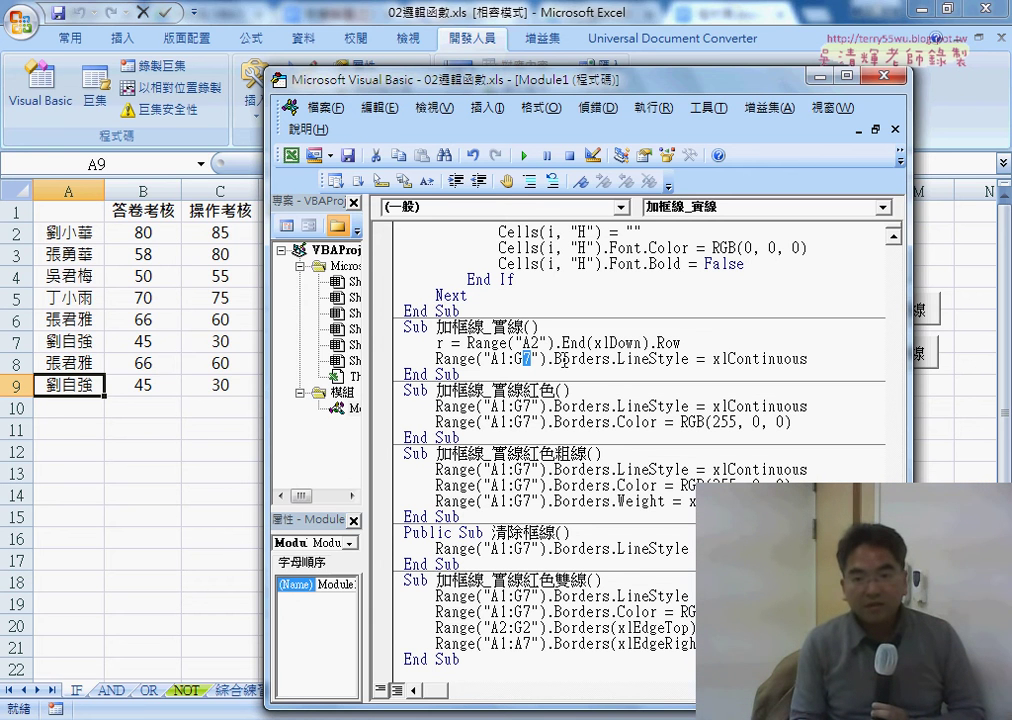
{"action": "key", "text": "Delete"}
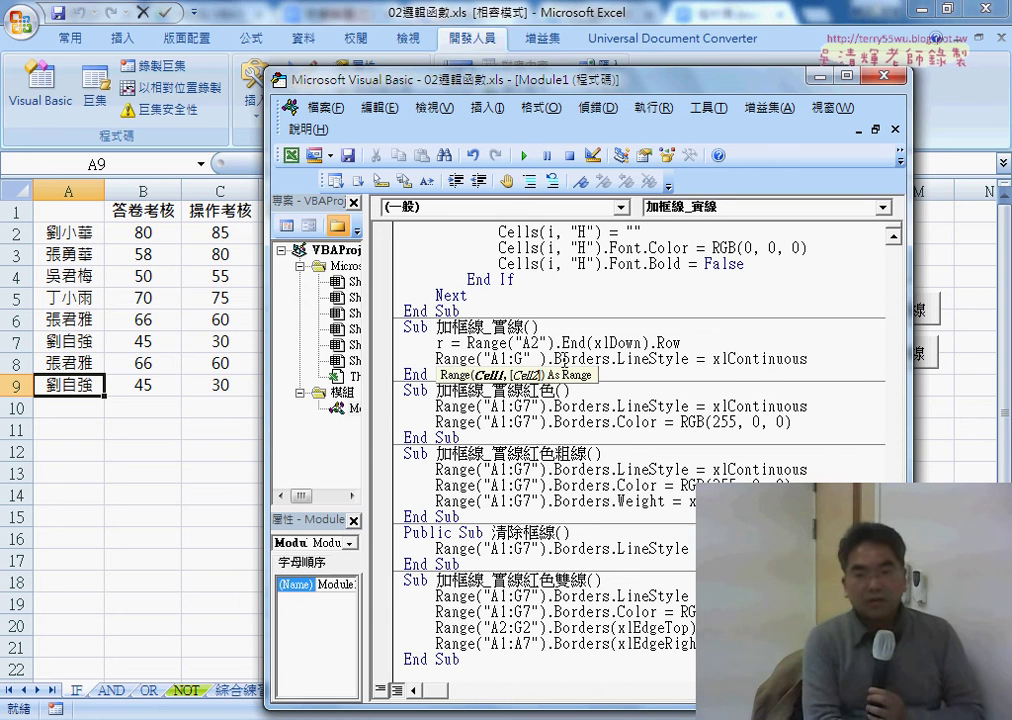
{"action": "type", "text": "&"}
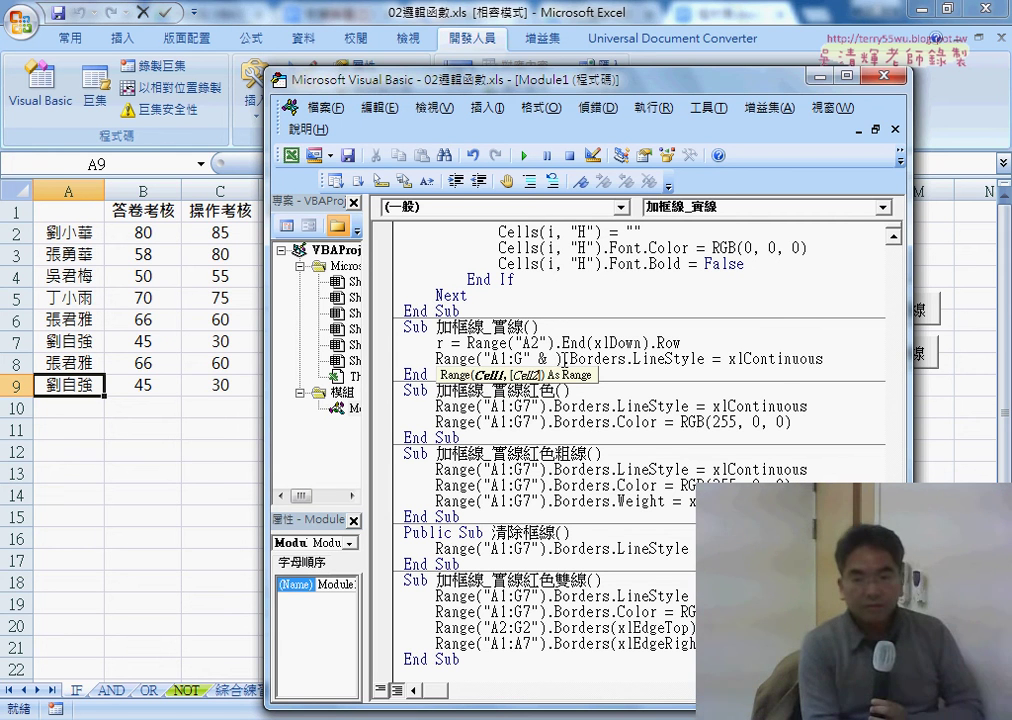
{"action": "type", "text": "r"}
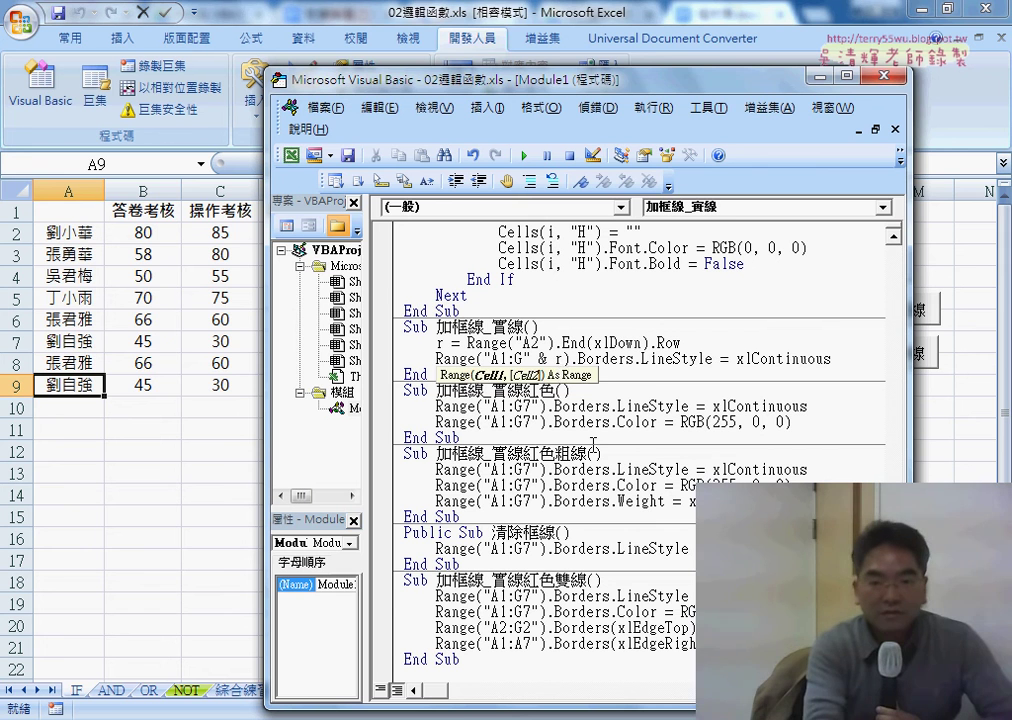
{"action": "left_click", "coordinate": [593, 440]}
Highlight the &, both r variables, and the A1:G text of the new range address.
{"action": "double_click", "coordinate": [540, 358]}
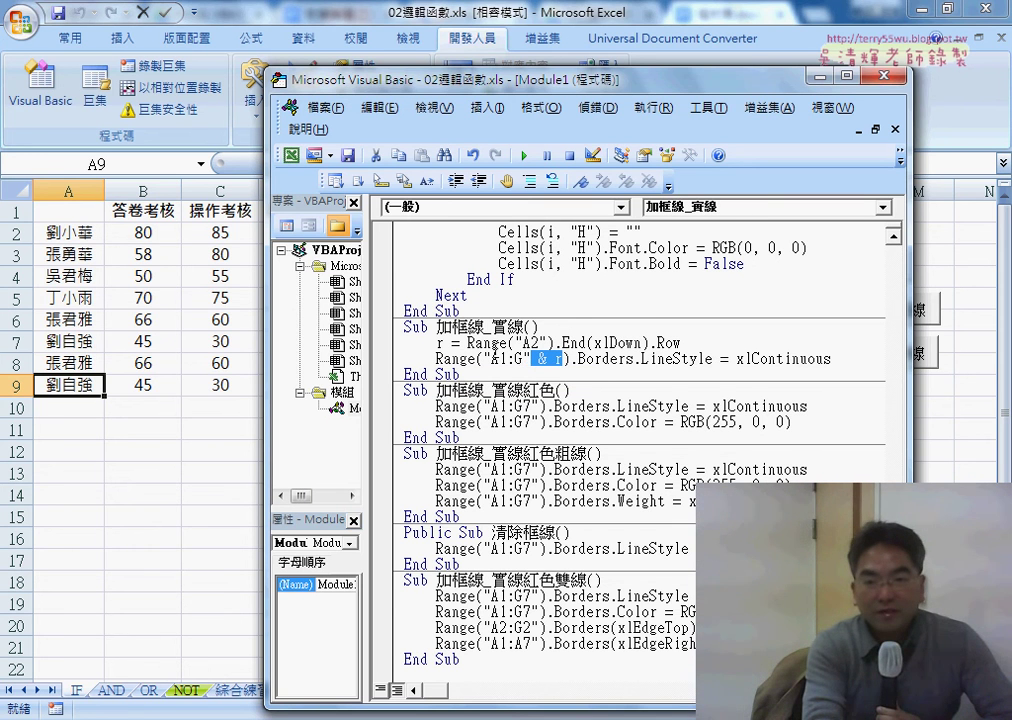
{"action": "double_click", "coordinate": [440, 342]}
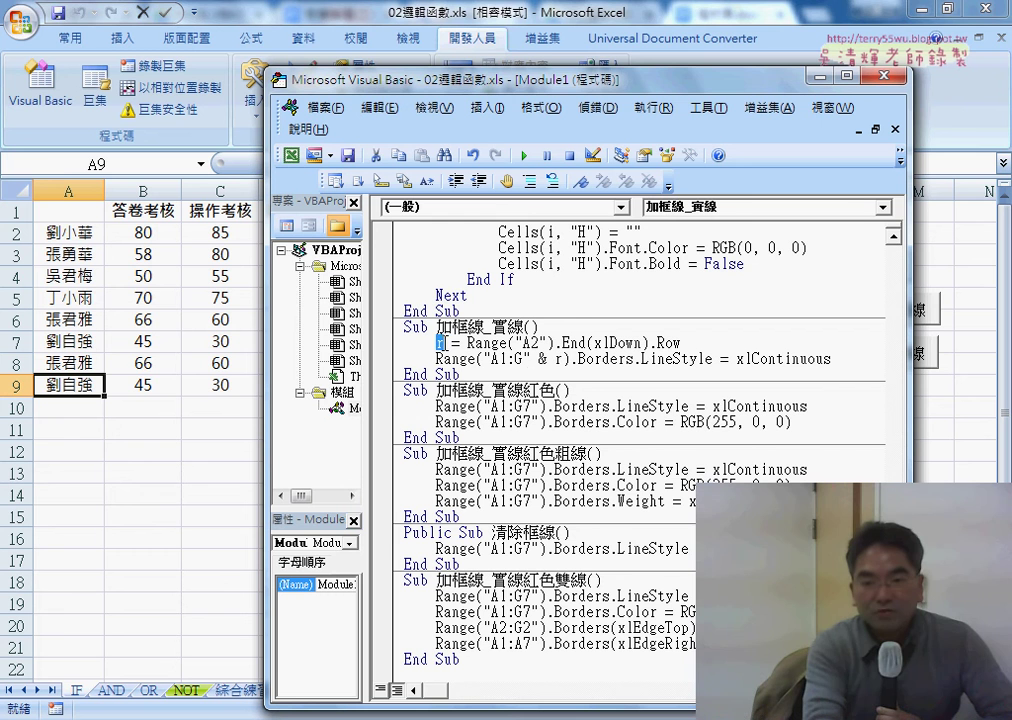
{"action": "double_click", "coordinate": [560, 358]}
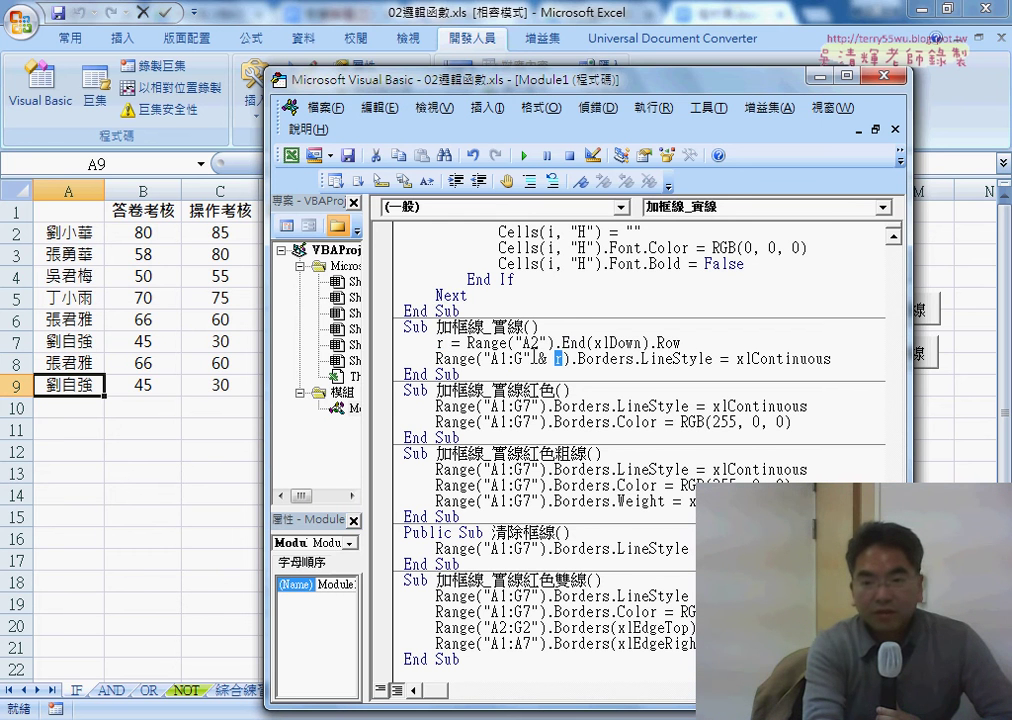
{"action": "left_click_drag", "start_coordinate": [529, 358], "coordinate": [489, 358]}
Highlight the A1:G text, the & operator and r in the range address to explain them.
{"action": "double_click", "coordinate": [561, 358]}
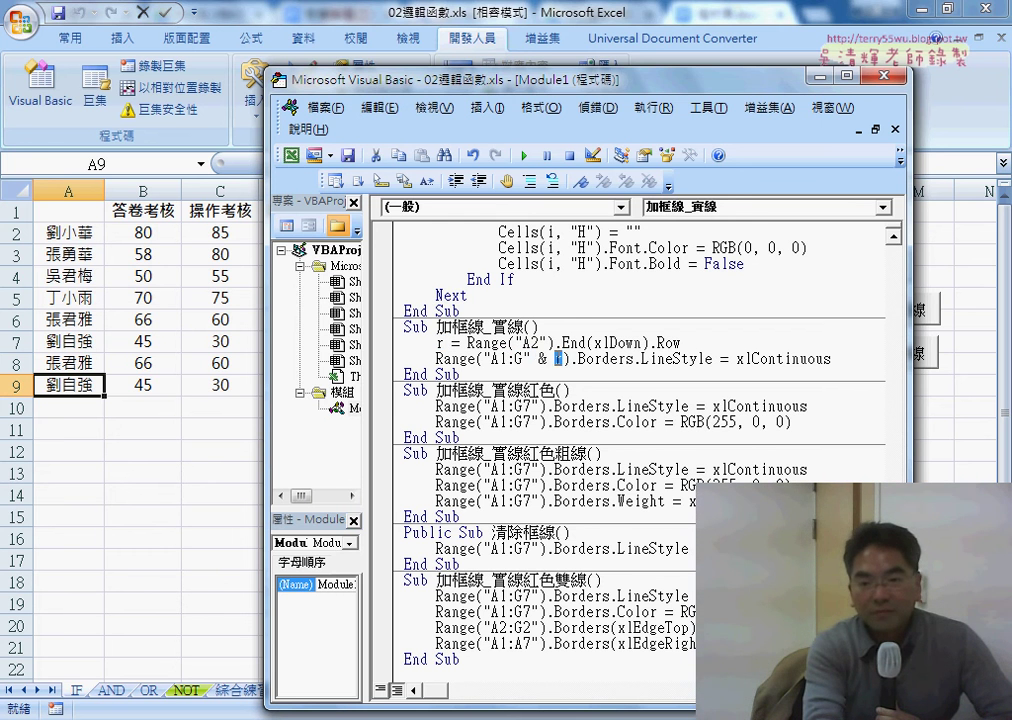
{"action": "left_click_drag", "start_coordinate": [530, 358], "coordinate": [484, 358]}
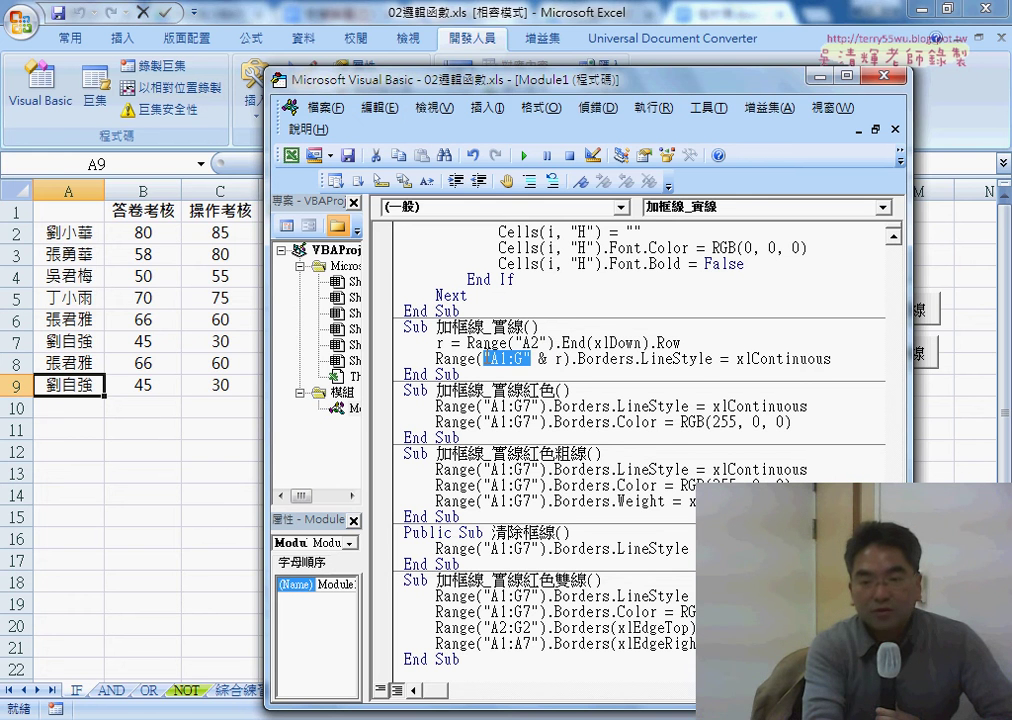
{"action": "double_click", "coordinate": [543, 358]}
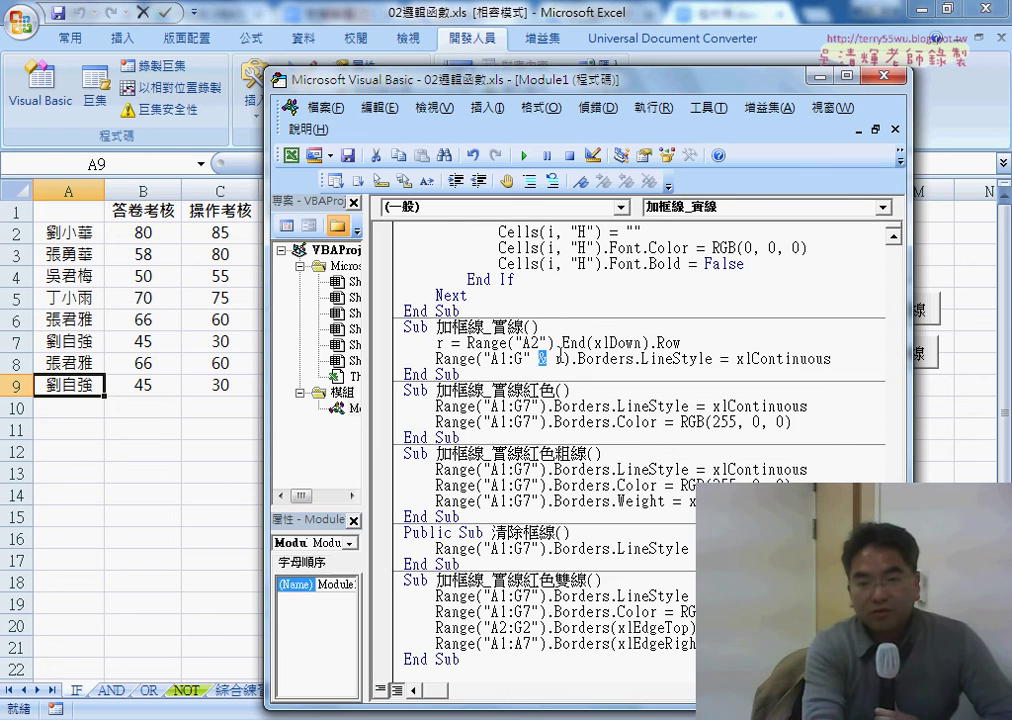
{"action": "double_click", "coordinate": [558, 358]}
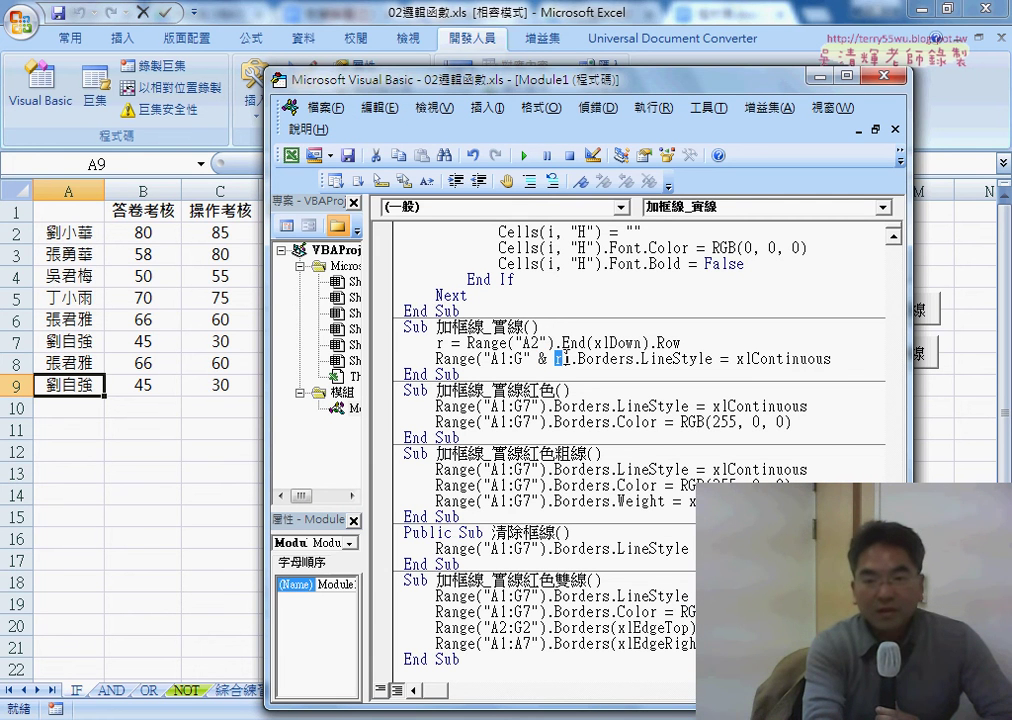
{"action": "left_click_drag", "start_coordinate": [484, 358], "coordinate": [533, 358]}
{"action": "double_click", "coordinate": [543, 358]}
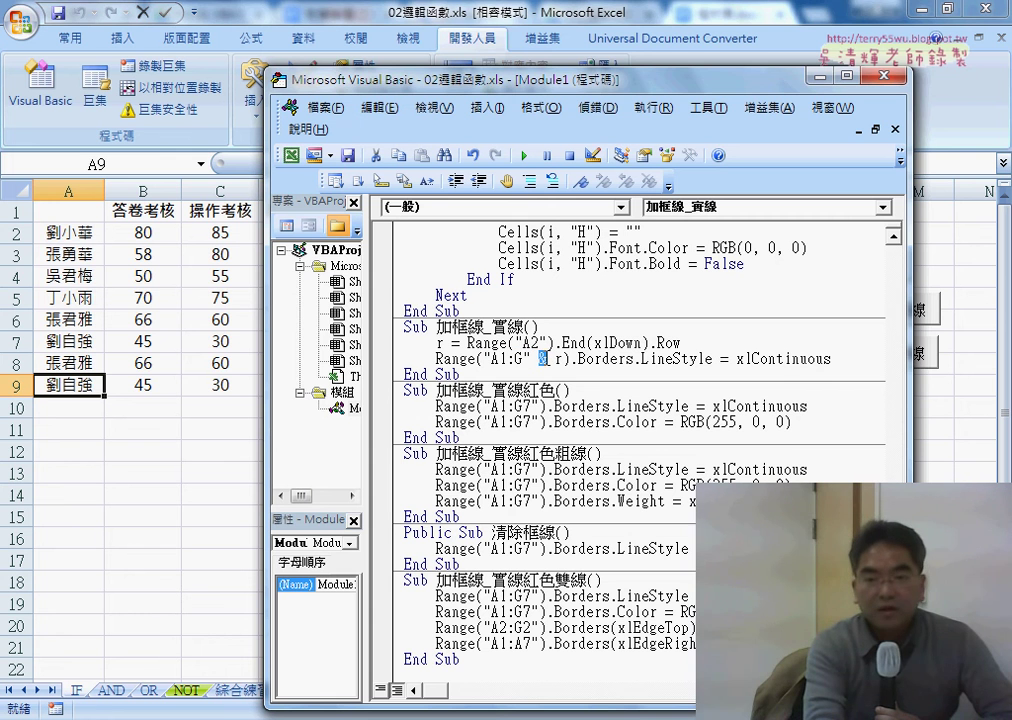
{"action": "double_click", "coordinate": [559, 358]}
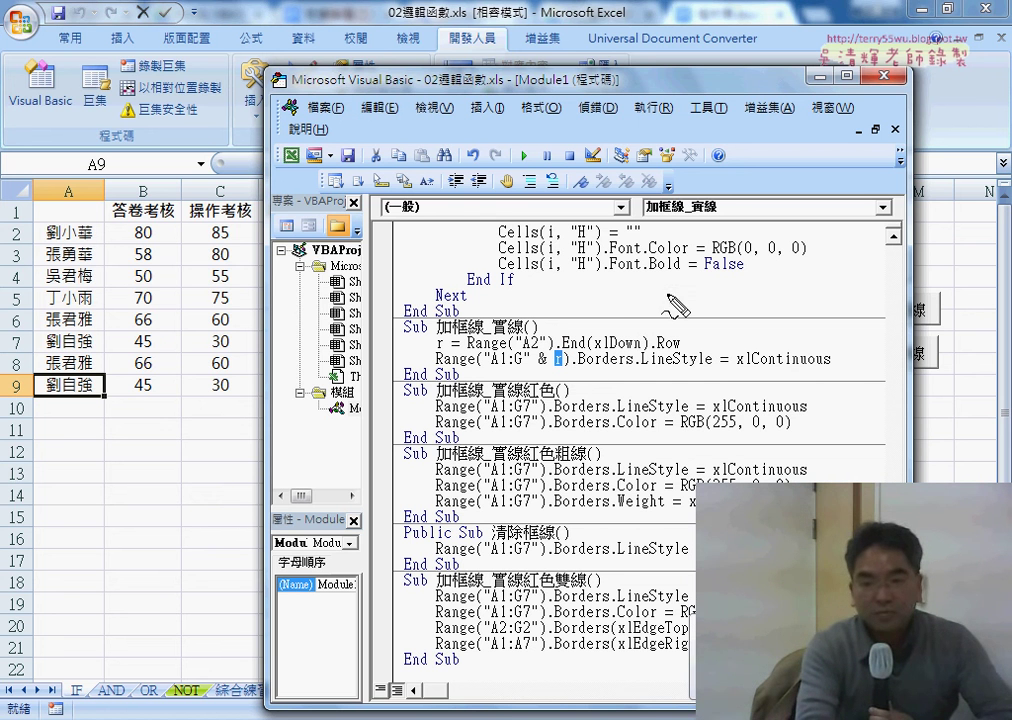
Annotate the code in red, underlining & and A1:G and sketching an example row 9.
{"action": "left_click_drag", "start_coordinate": [651, 296], "coordinate": [657, 312]}
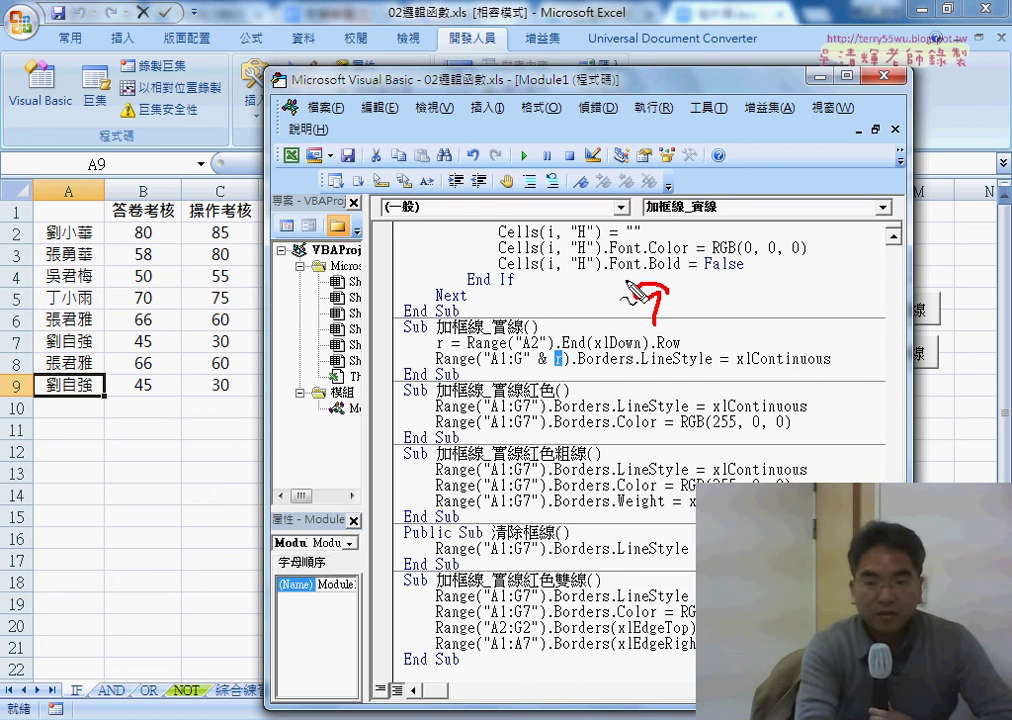
{"action": "left_click_drag", "start_coordinate": [537, 369], "coordinate": [547, 369]}
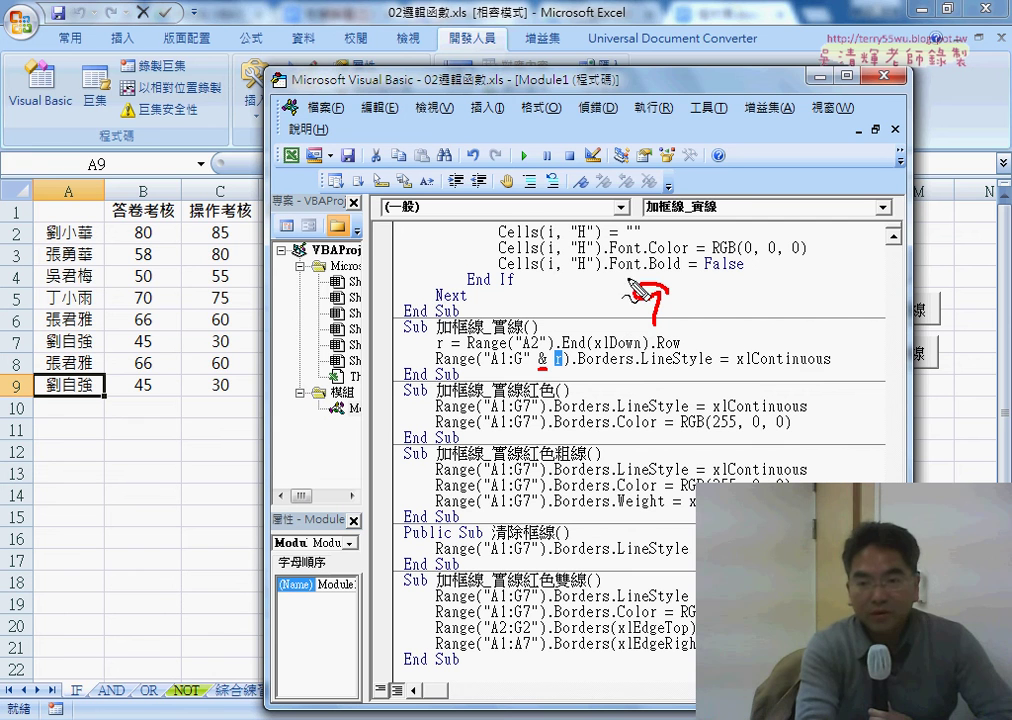
{"action": "mouse_move", "coordinate": [640, 290]}
{"action": "left_mouse_down"}
{"action": "mouse_move", "coordinate": [655, 284]}
{"action": "mouse_move", "coordinate": [617, 274]}
{"action": "mouse_move", "coordinate": [626, 272]}
{"action": "left_mouse_up"}
{"action": "mouse_move", "coordinate": [667, 261]}
{"action": "left_mouse_down"}
{"action": "mouse_move", "coordinate": [666, 276]}
{"action": "mouse_move", "coordinate": [679, 276]}
{"action": "left_mouse_up"}
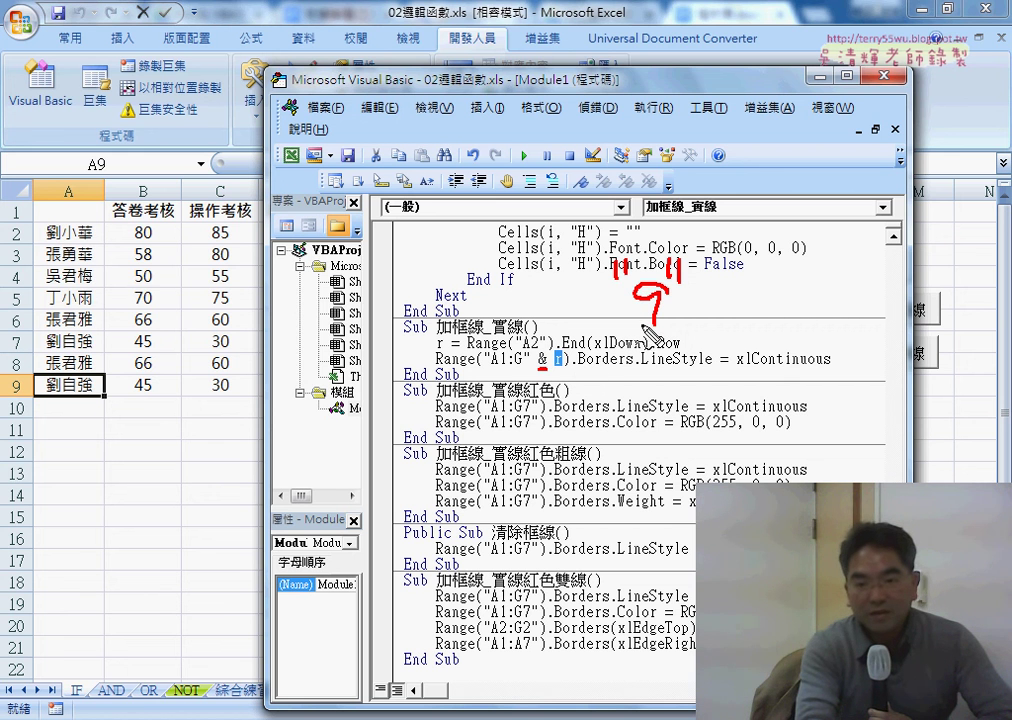
{"action": "left_click_drag", "start_coordinate": [491, 367], "coordinate": [528, 368]}
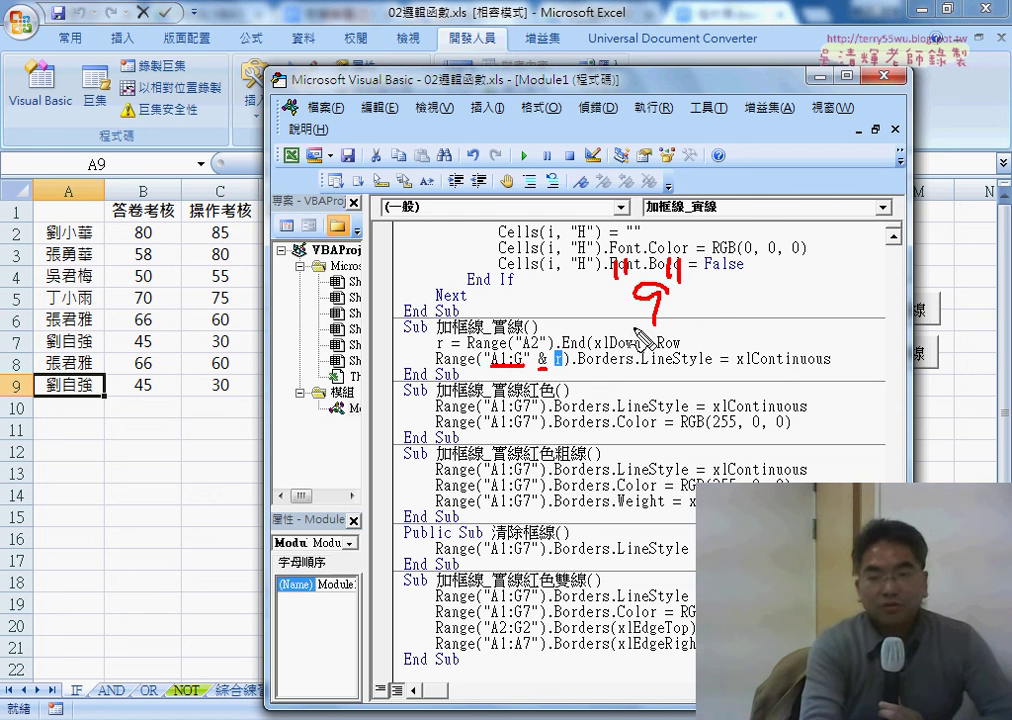
{"action": "left_click_drag", "start_coordinate": [640, 296], "coordinate": [665, 336]}
{"action": "left_click_drag", "start_coordinate": [638, 292], "coordinate": [655, 280]}
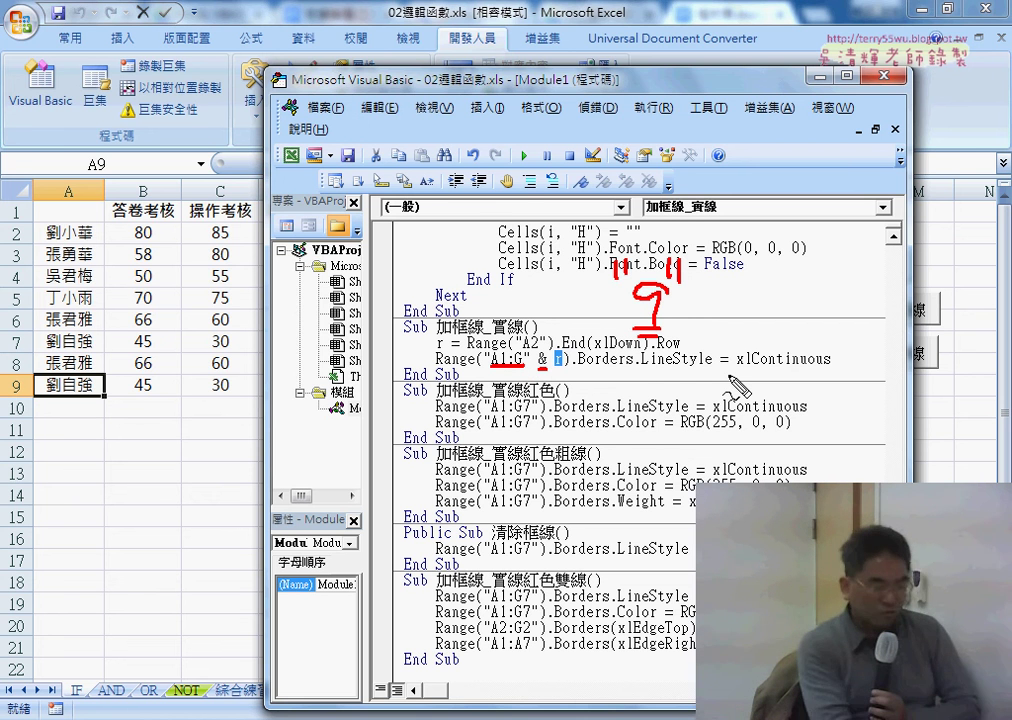
{"action": "key", "text": "Escape"}
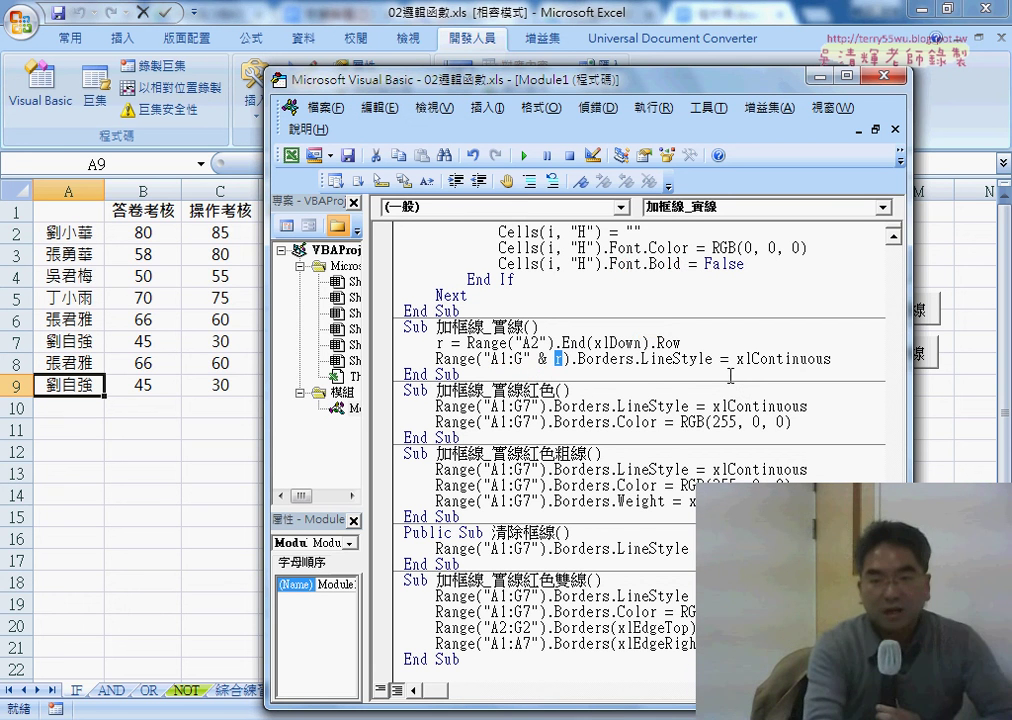
Point out the last-row calculation and the "A1:G" & r join, then return to the worksheet.
{"action": "left_click_drag", "start_coordinate": [679, 342], "coordinate": [498, 342]}
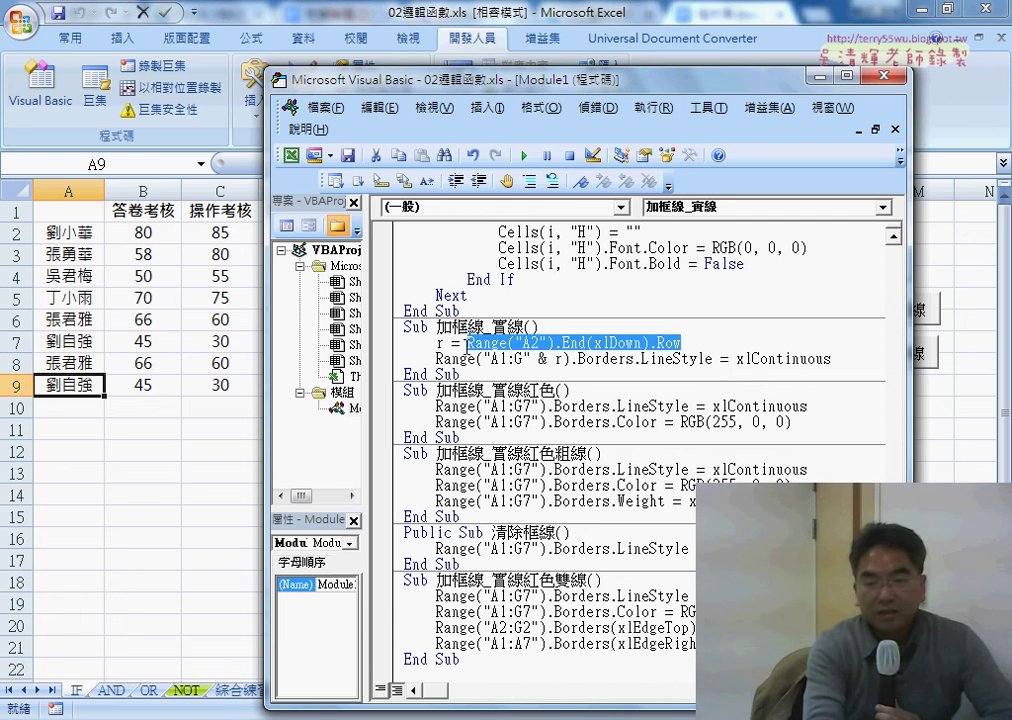
{"action": "left_click", "coordinate": [441, 342]}
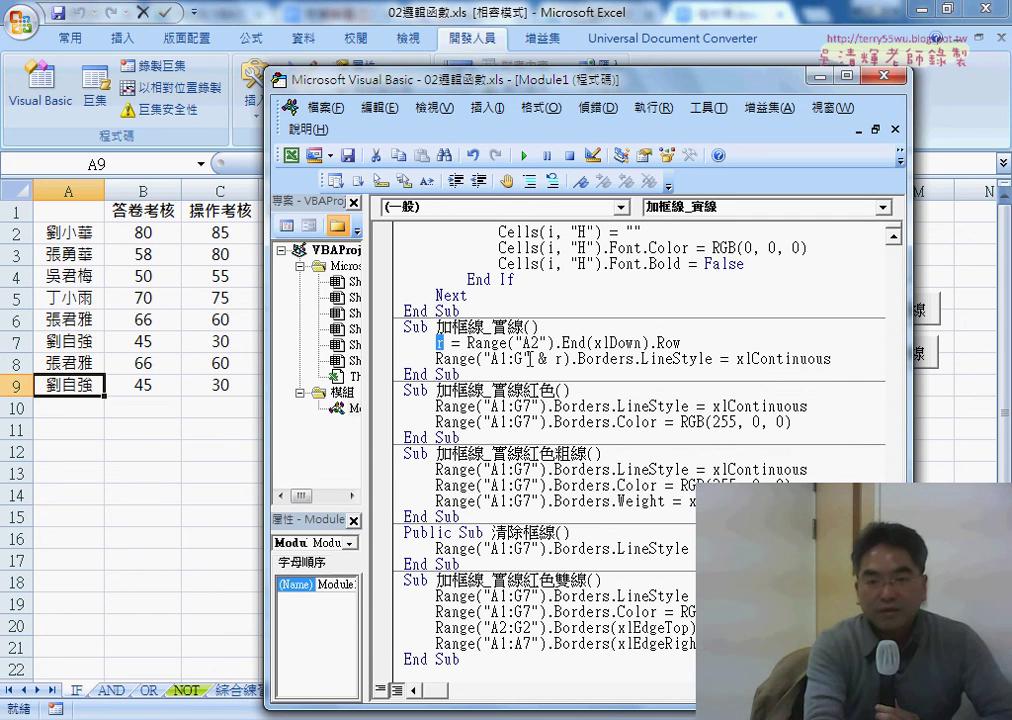
{"action": "left_click_drag", "start_coordinate": [524, 358], "coordinate": [564, 358]}
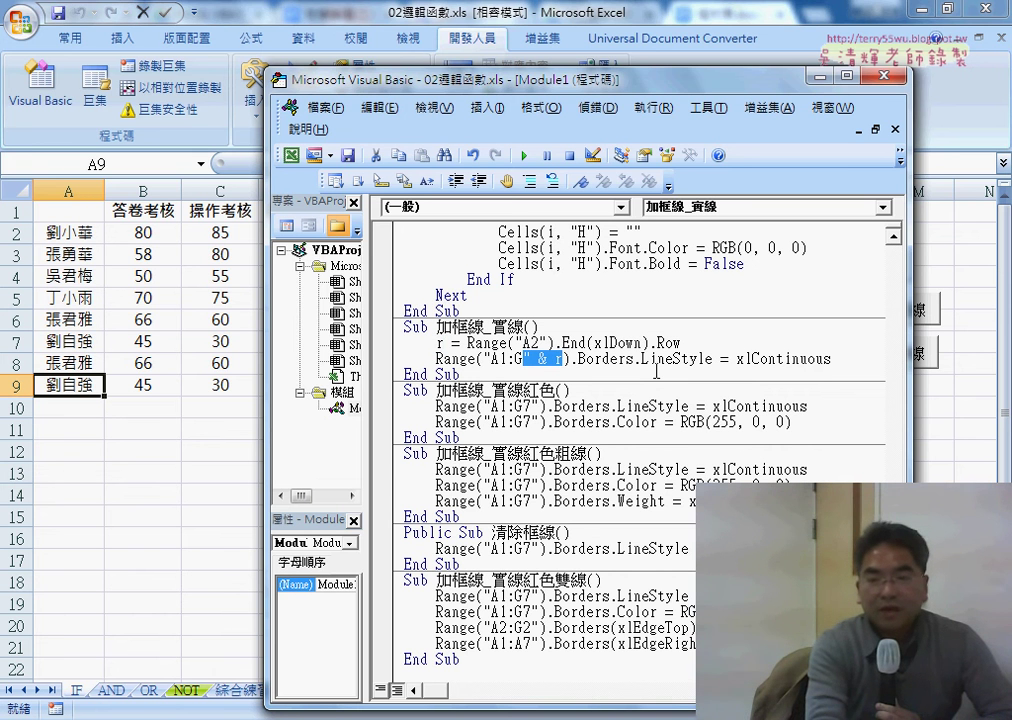
{"action": "left_click", "coordinate": [947, 429]}
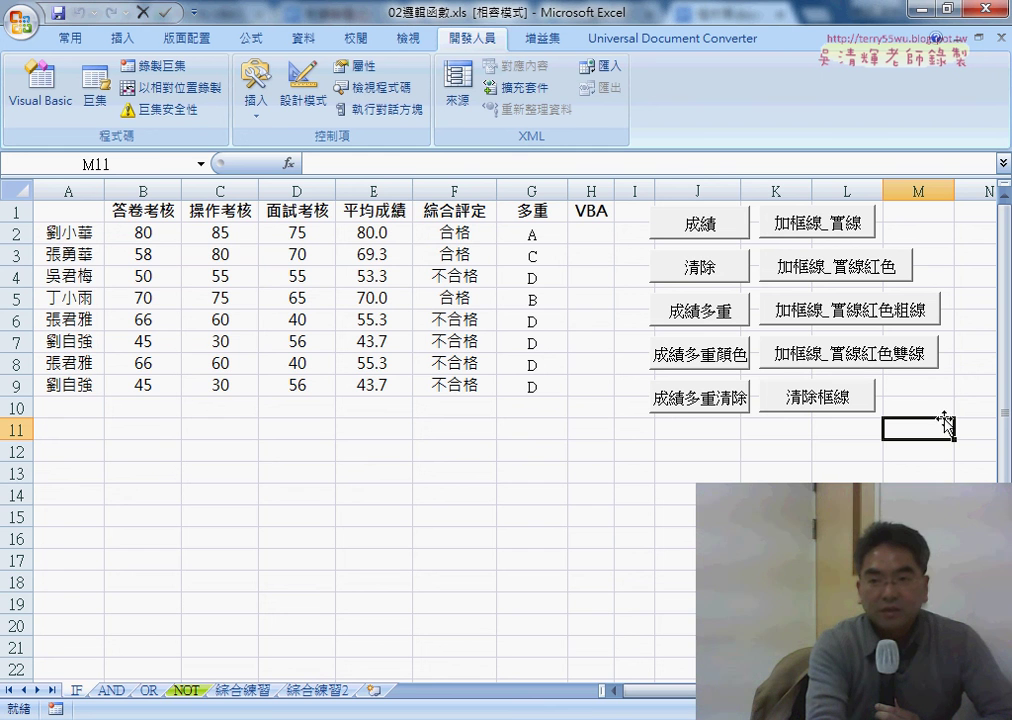
Run the solid-border and 清除框線 buttons, then open the 清除框線 macro's code for editing.
{"action": "left_click", "coordinate": [830, 229]}
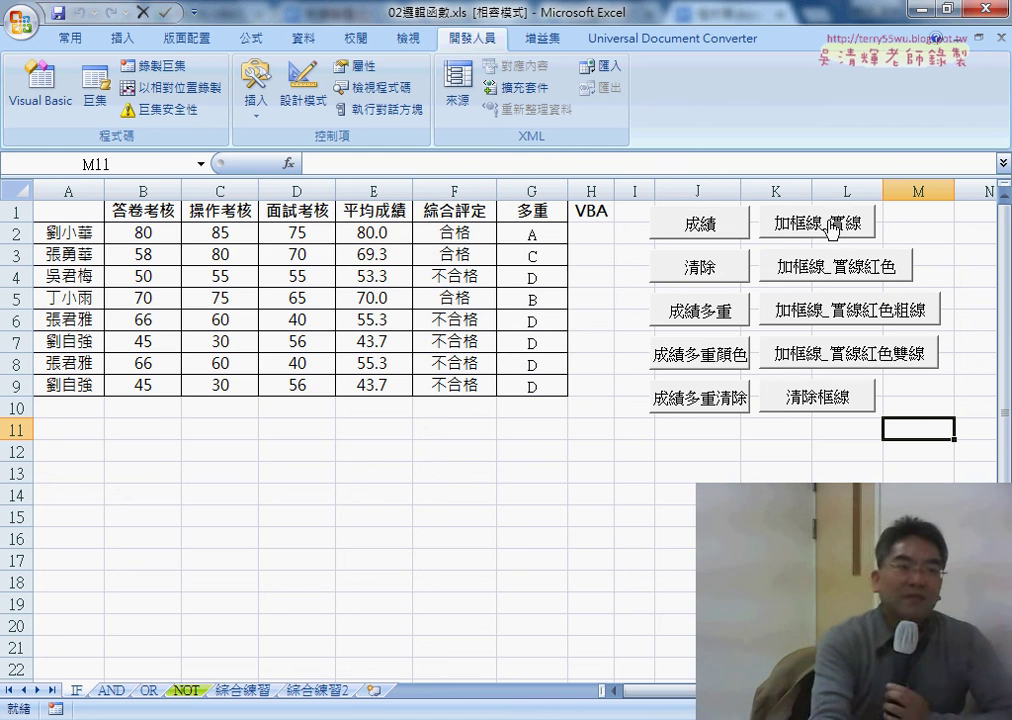
{"action": "left_click", "coordinate": [836, 399]}
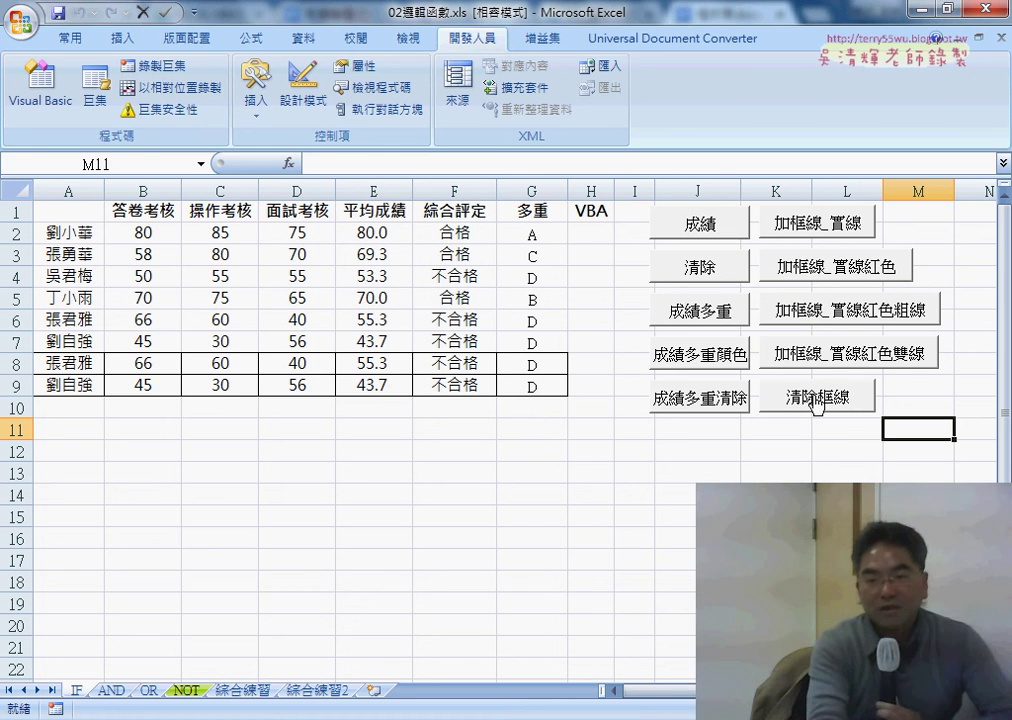
{"action": "right_click", "coordinate": [818, 404]}
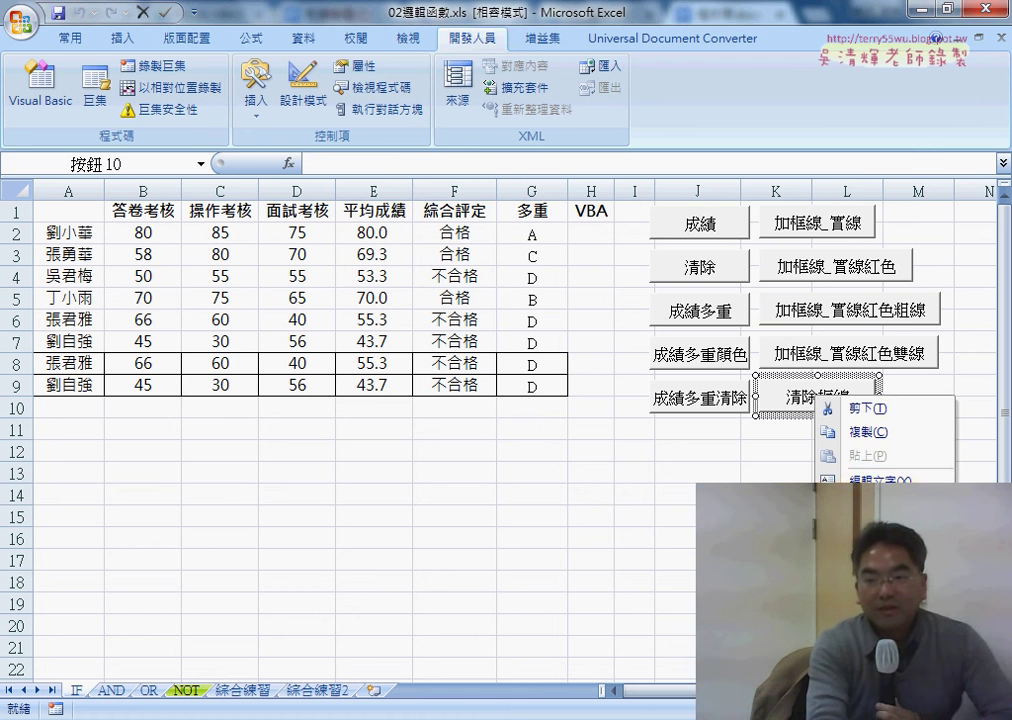
{"action": "left_click", "coordinate": [850, 545]}
{"action": "left_click", "coordinate": [957, 438]}
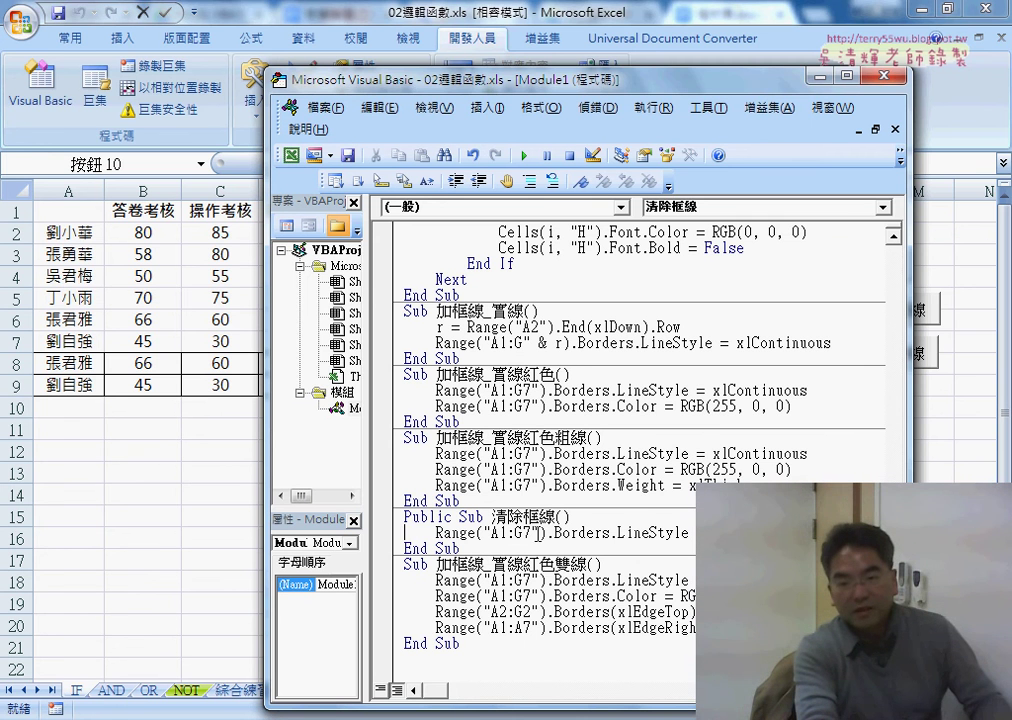
Copy the r = Range("A2").End(xlDown).Row line into the top of the 清除框線 Sub.
{"action": "left_click_drag", "start_coordinate": [524, 533], "coordinate": [533, 533]}
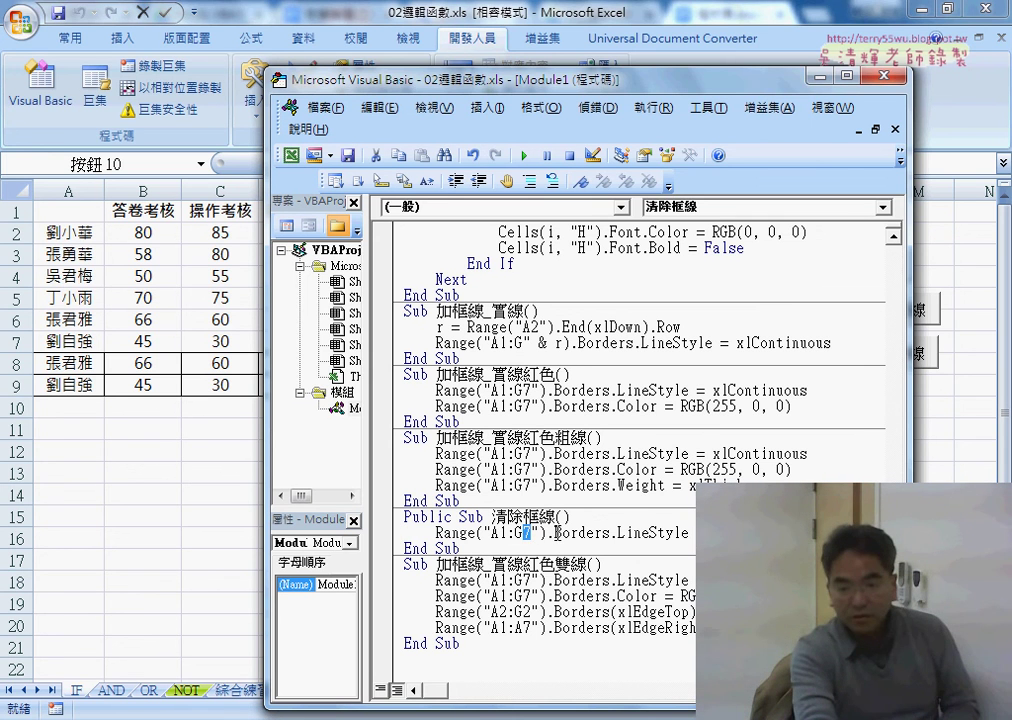
{"action": "left_click_drag", "start_coordinate": [681, 327], "coordinate": [438, 327]}
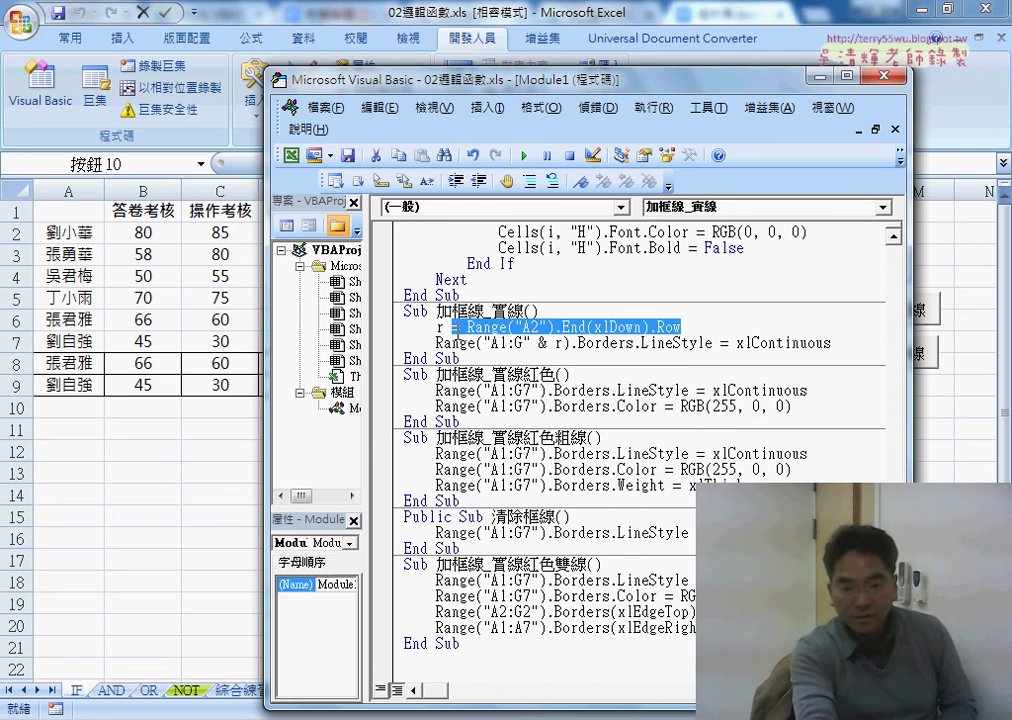
{"action": "left_click", "coordinate": [596, 517]}
{"action": "key", "text": "Return"}
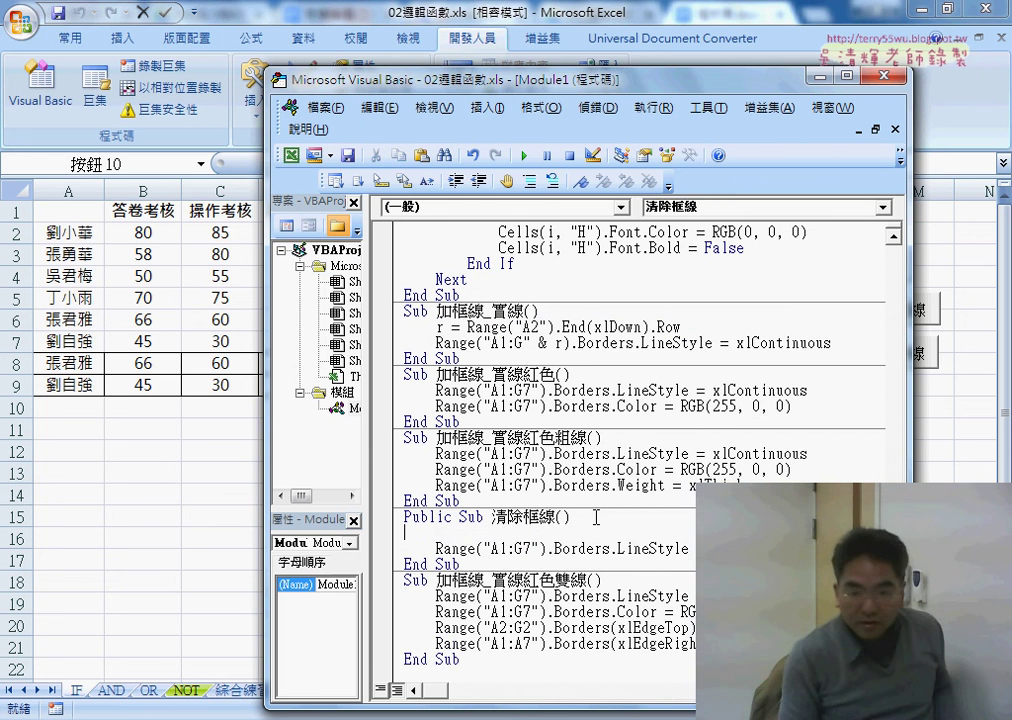
{"action": "key", "text": "Tab"}
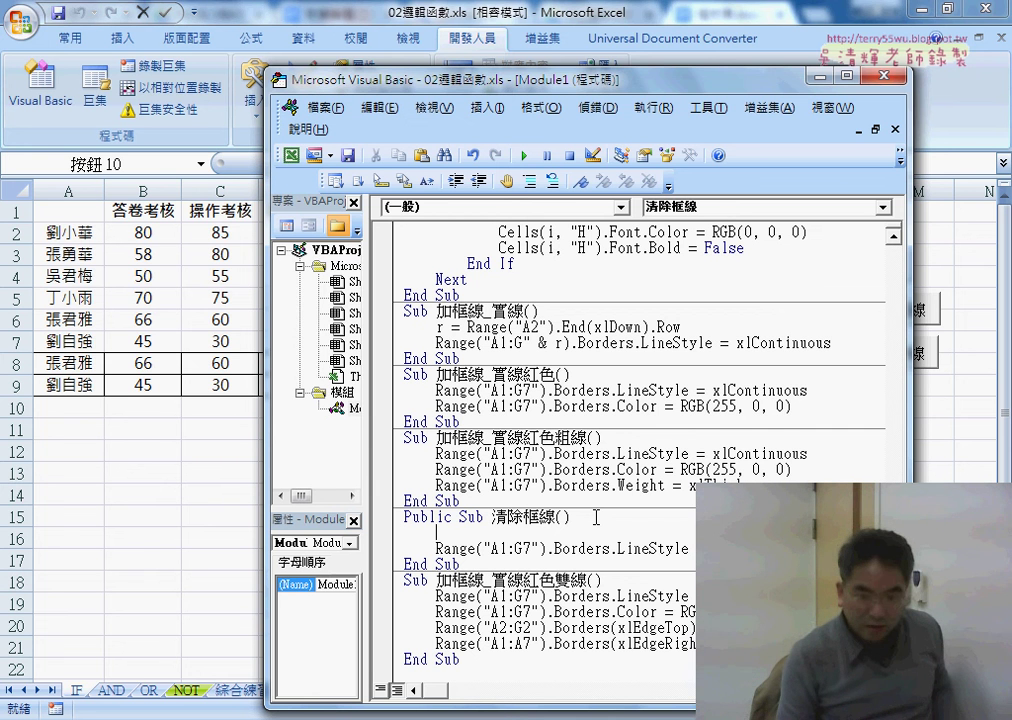
{"action": "type", "text": "r = Range(\"A2\").End(xlDown).Row"}
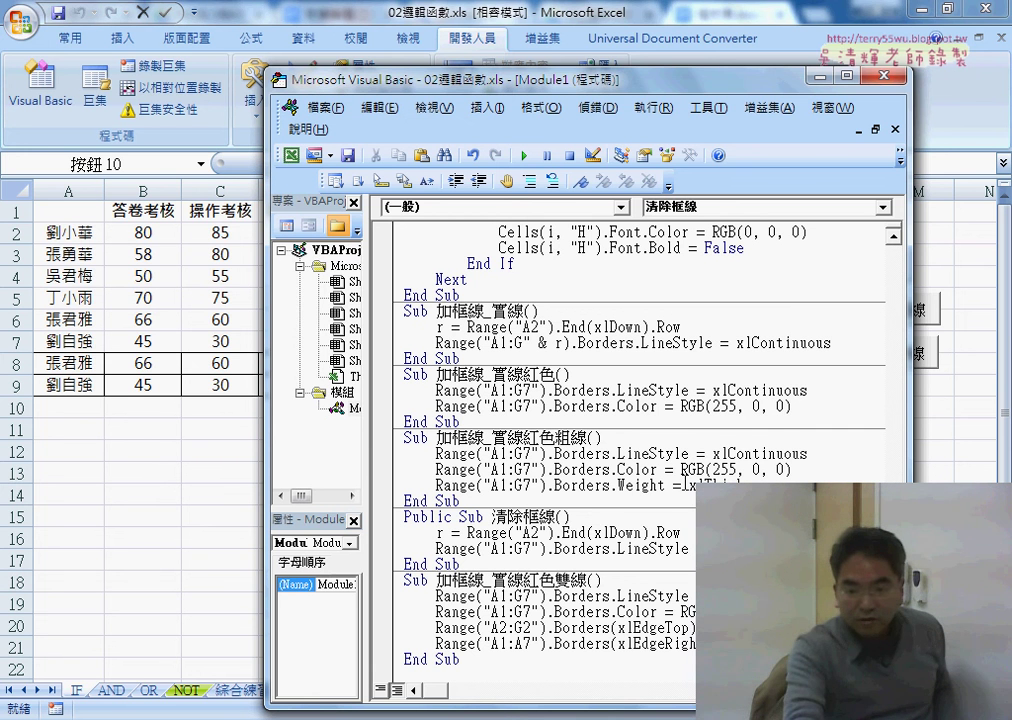
Change 清除框線's range from "A1:G7" to "A1:G" & r and return to Excel.
{"action": "left_click", "coordinate": [531, 549]}
{"action": "key", "text": "BackSpace"}
{"action": "key", "text": "Right"}
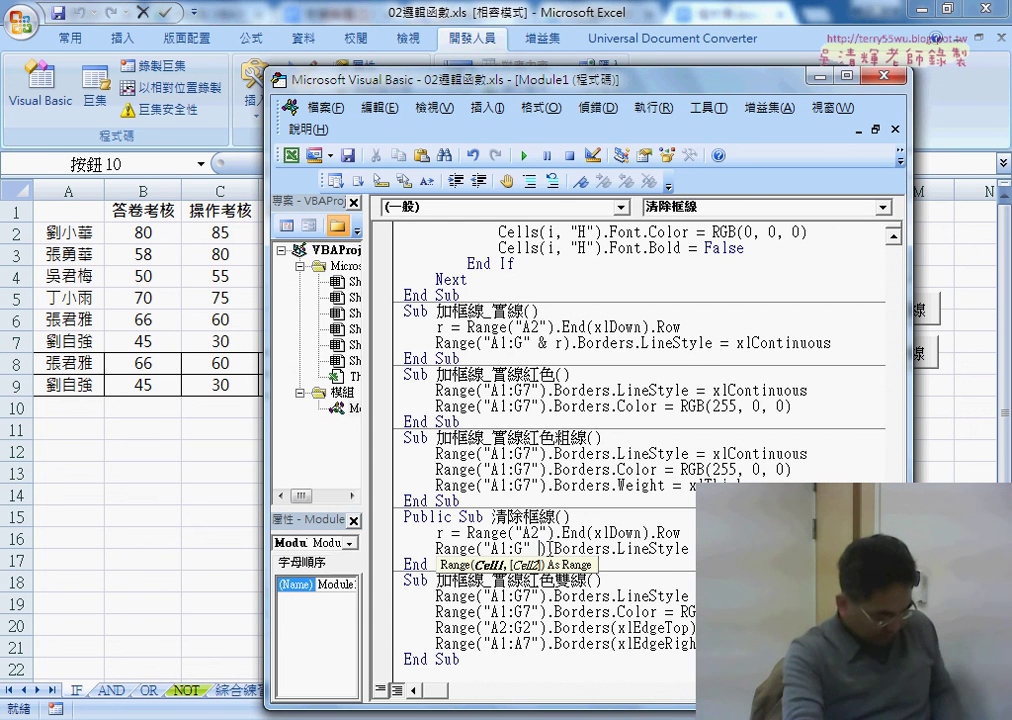
{"action": "type", "text": "& r"}
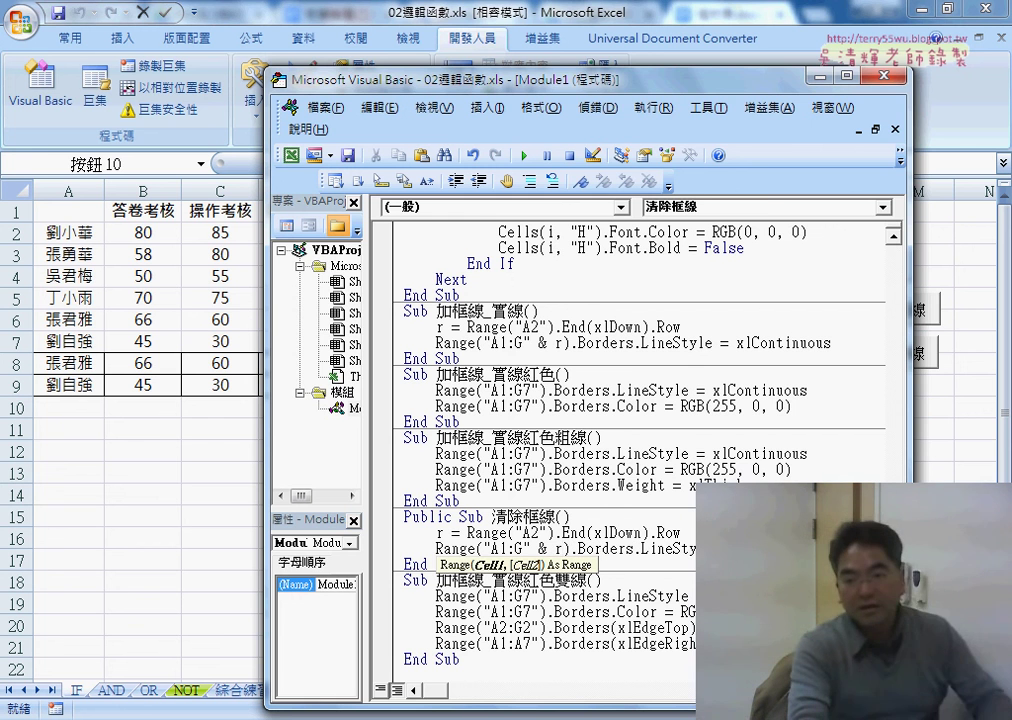
{"action": "key", "text": "Down"}
{"action": "key", "text": "Down"}
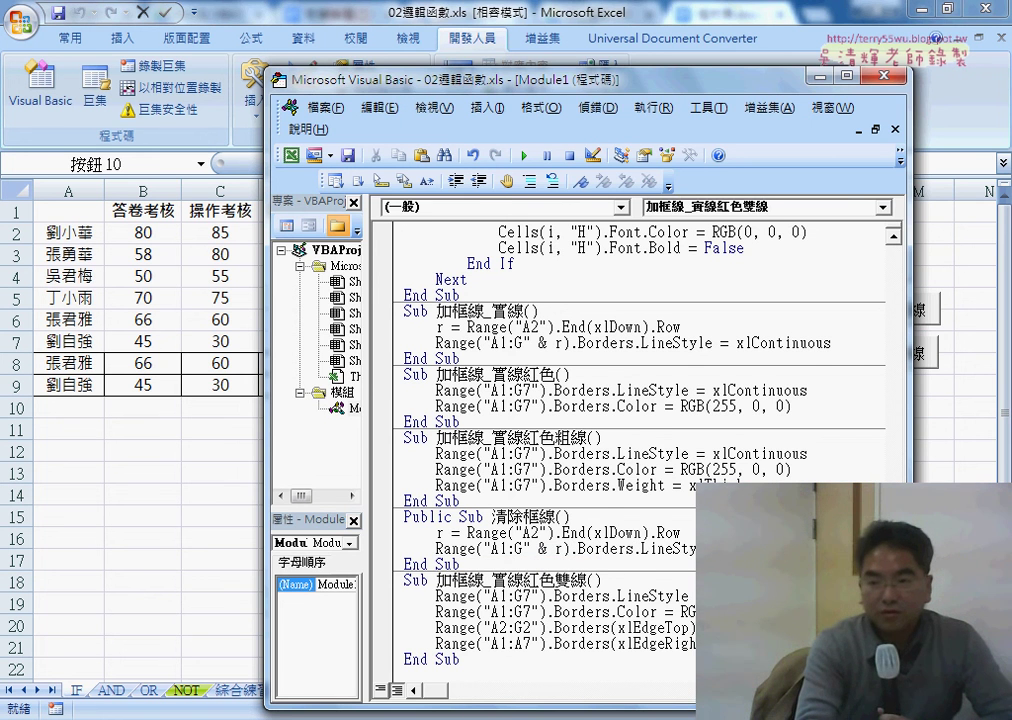
{"action": "key", "text": "alt+F11"}
Test the clear, solid and red border buttons, seeing red borders only reach A1:G7, then open 清除框線's macro assignment.
{"action": "left_click", "coordinate": [828, 412]}
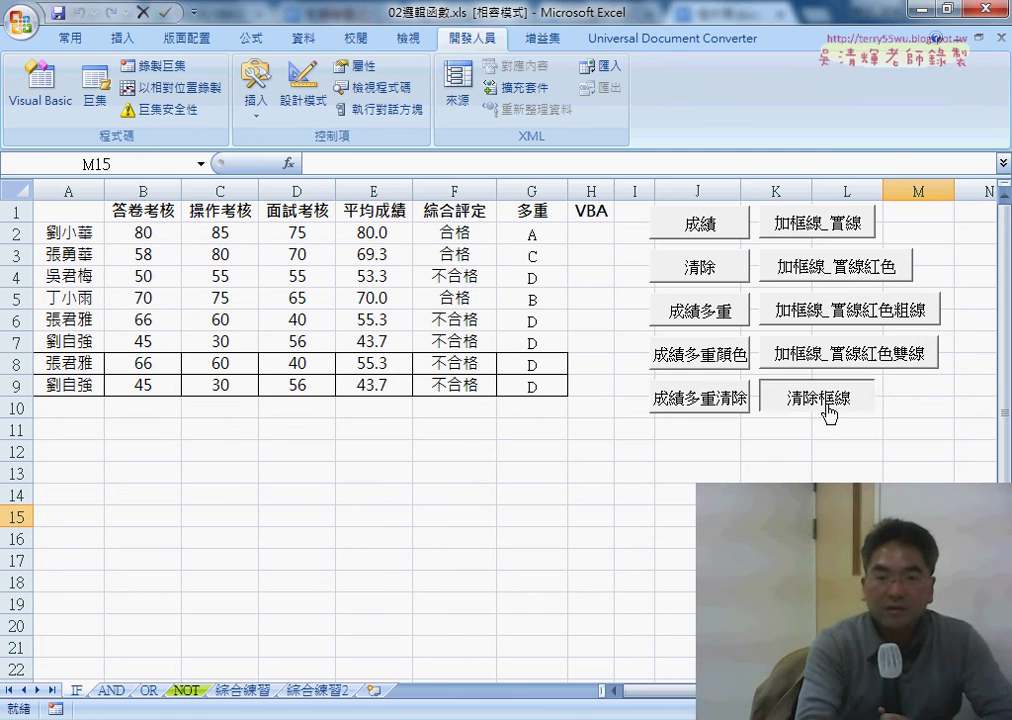
{"action": "left_click", "coordinate": [823, 228]}
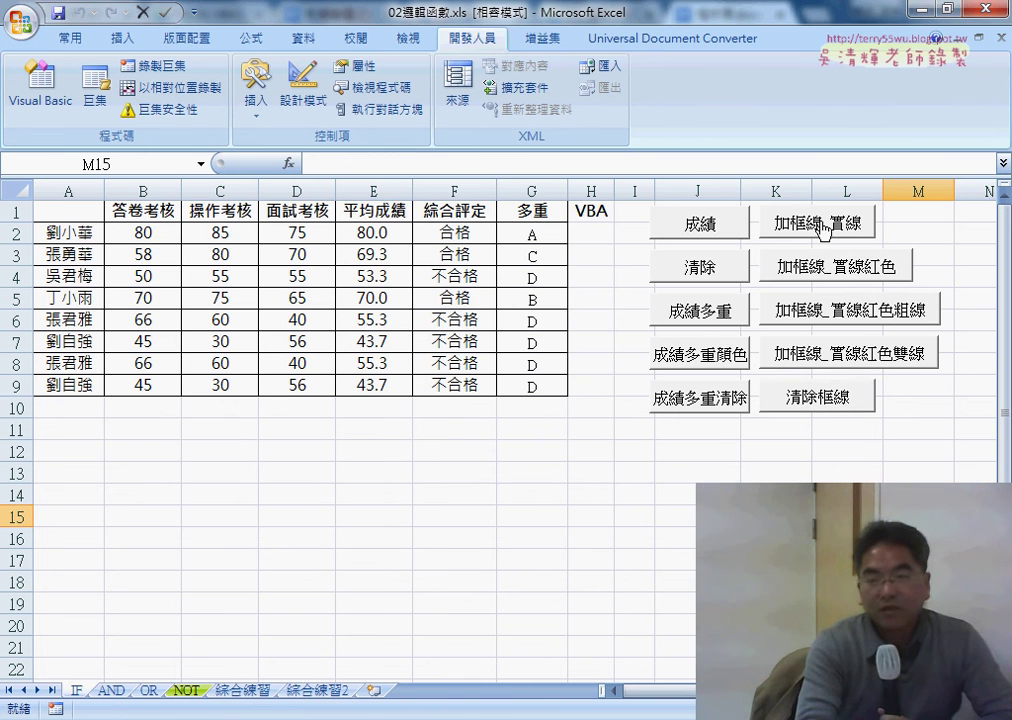
{"action": "left_click", "coordinate": [828, 278]}
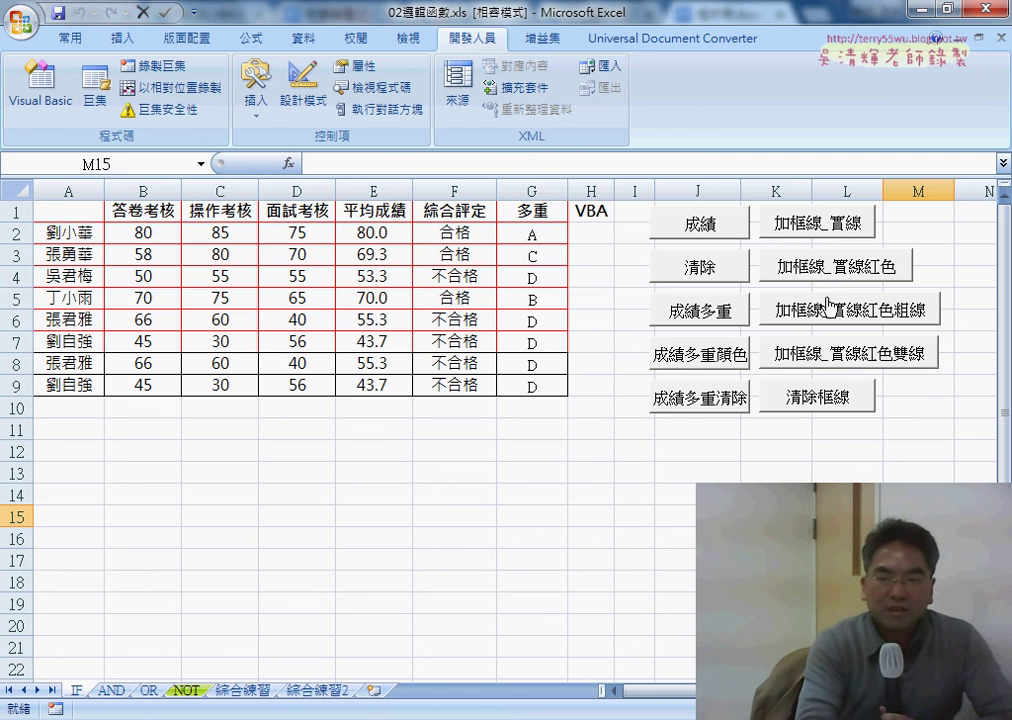
{"action": "left_click", "coordinate": [830, 404]}
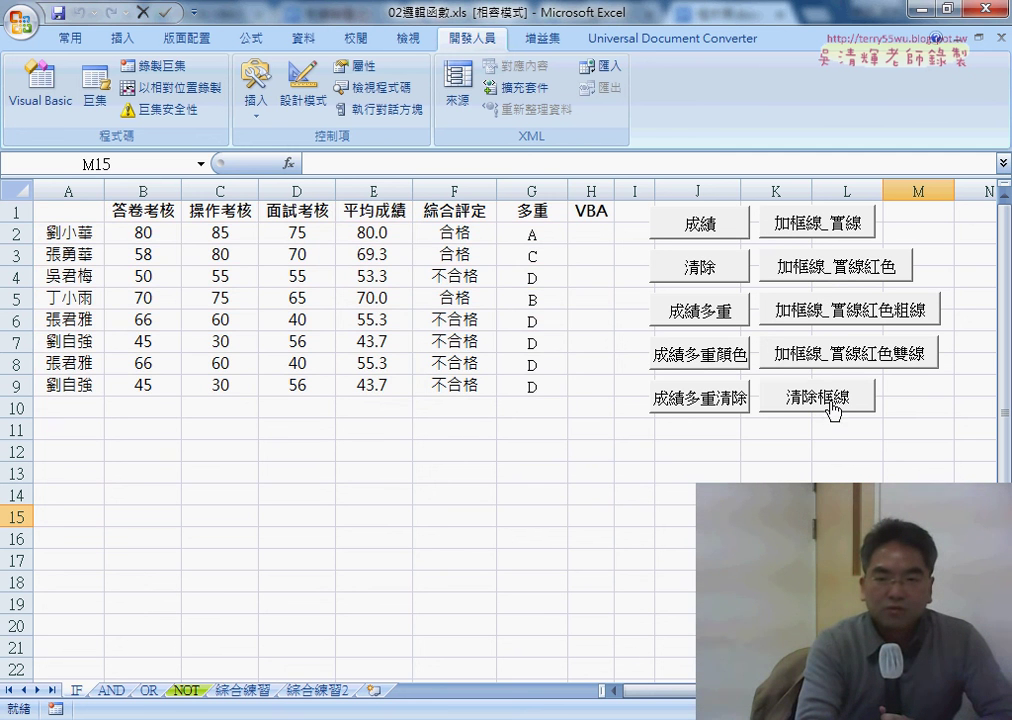
{"action": "left_click", "coordinate": [836, 266]}
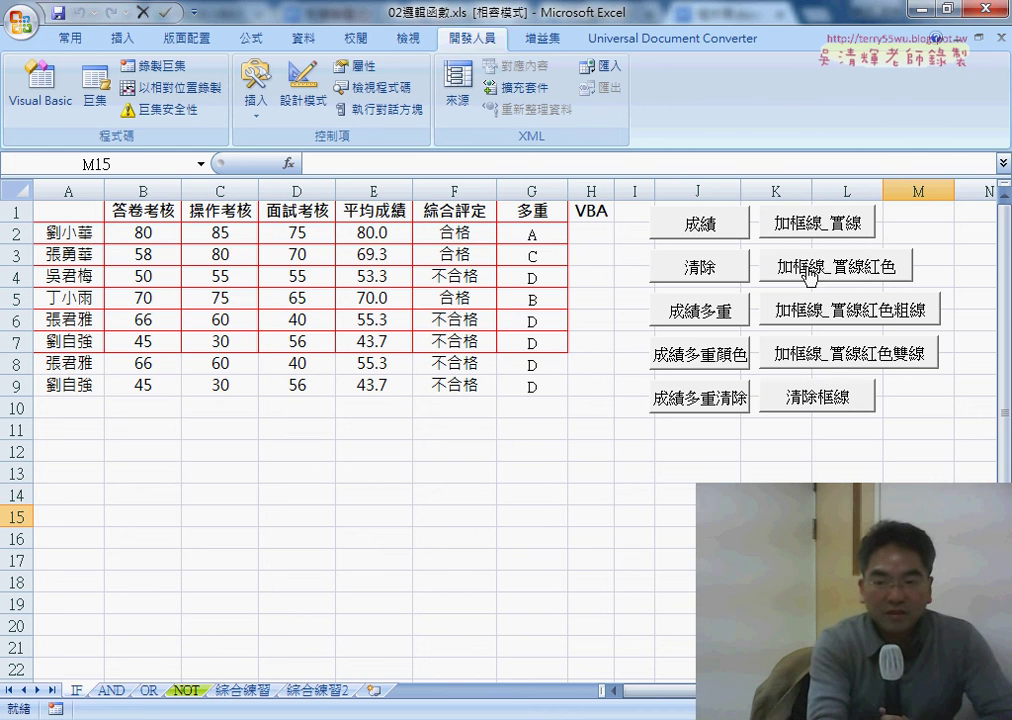
{"action": "right_click", "coordinate": [830, 398]}
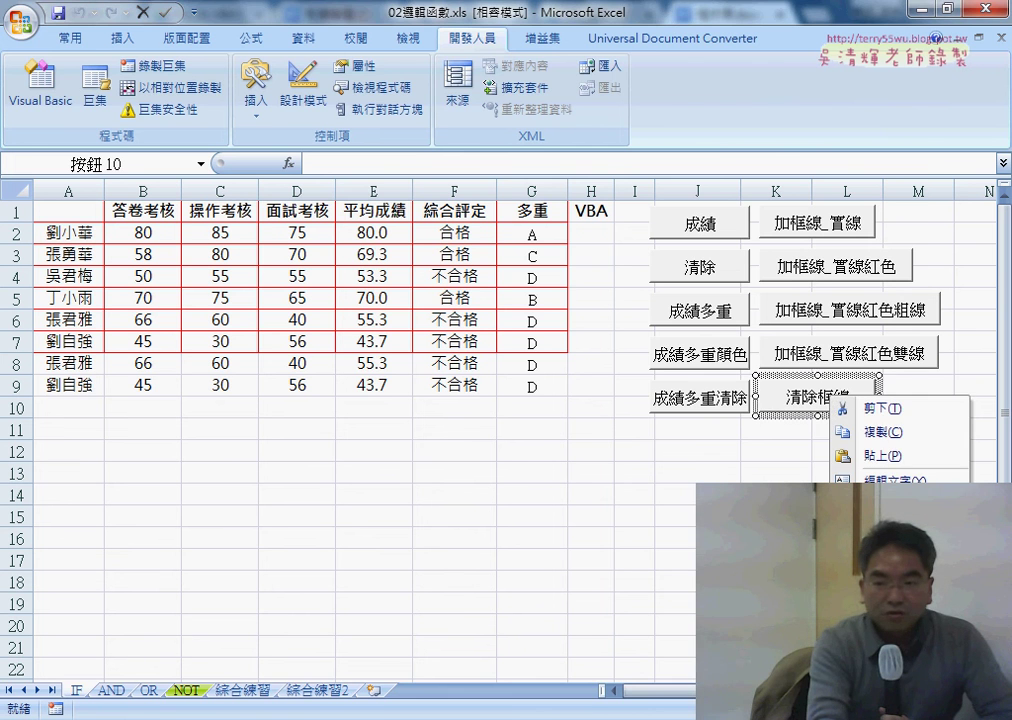
{"action": "left_click", "coordinate": [880, 560]}
Cut the r = Range("A2").End(xlDown).Row line out of 加框線_實線 and return to Module1's top.
{"action": "left_click", "coordinate": [965, 436]}
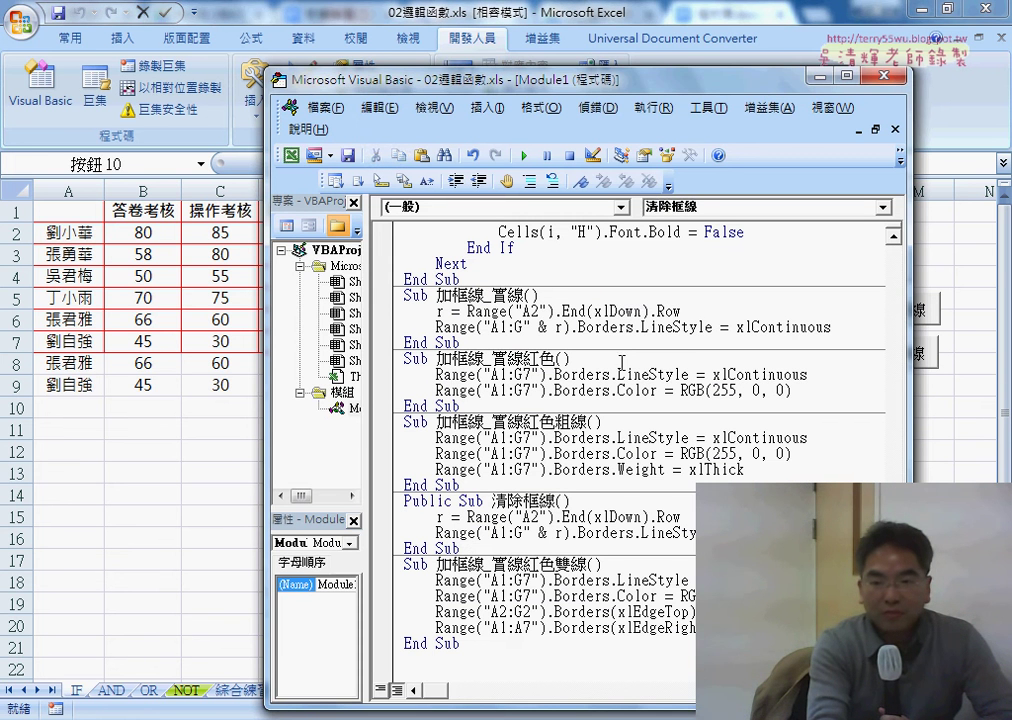
{"action": "left_click_drag", "start_coordinate": [687, 311], "coordinate": [435, 312]}
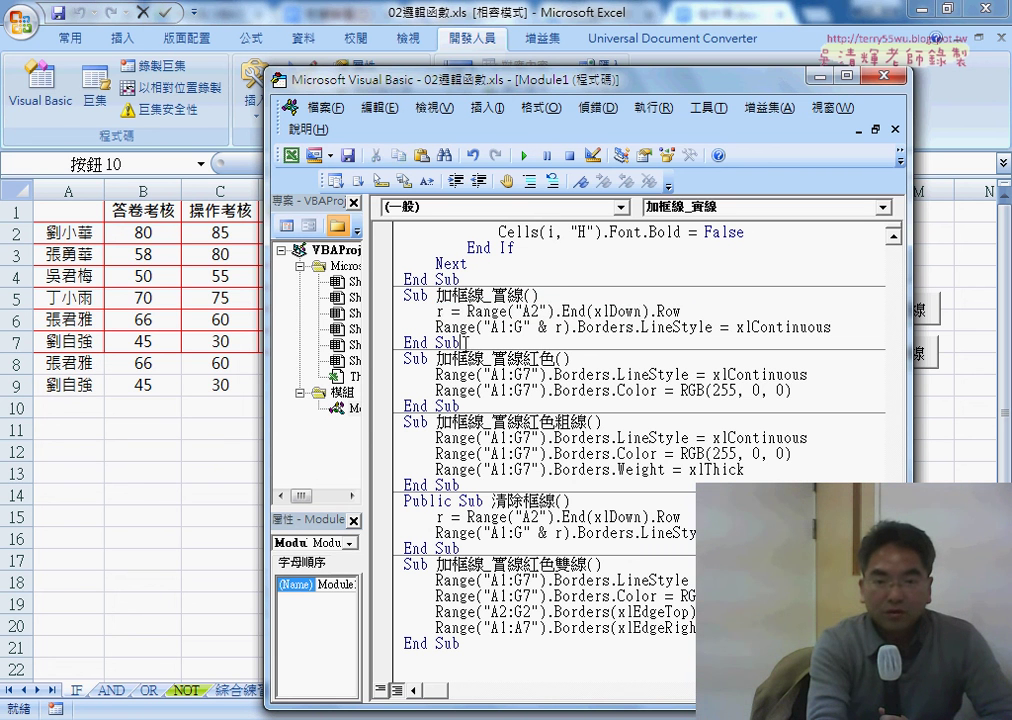
{"action": "left_click_drag", "start_coordinate": [462, 343], "coordinate": [401, 296]}
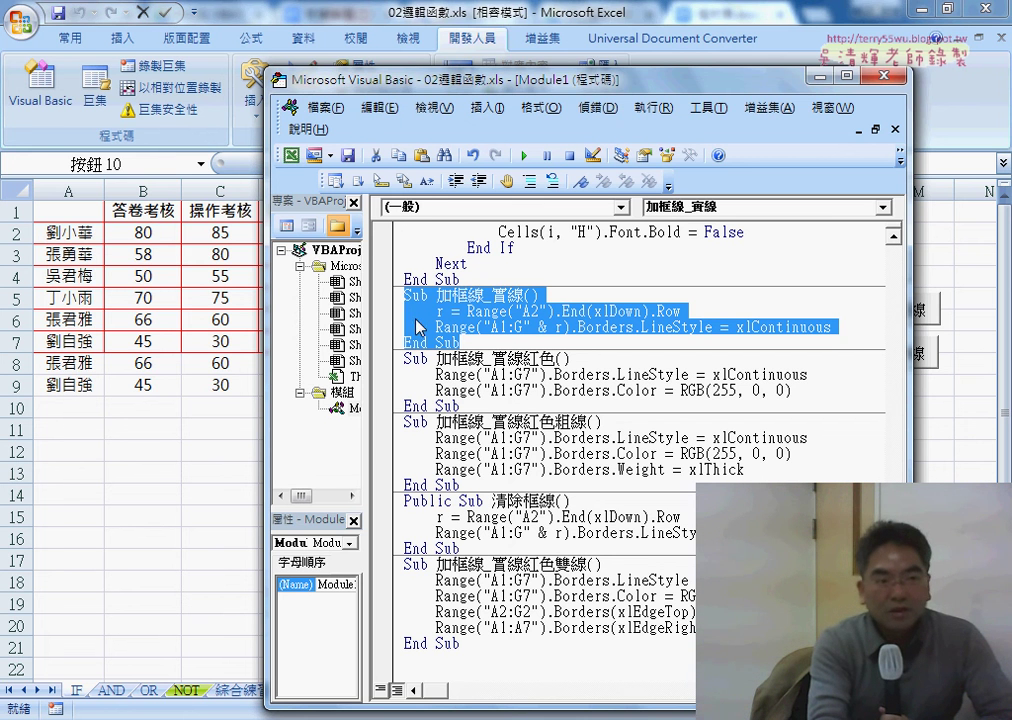
{"action": "left_click", "coordinate": [481, 336]}
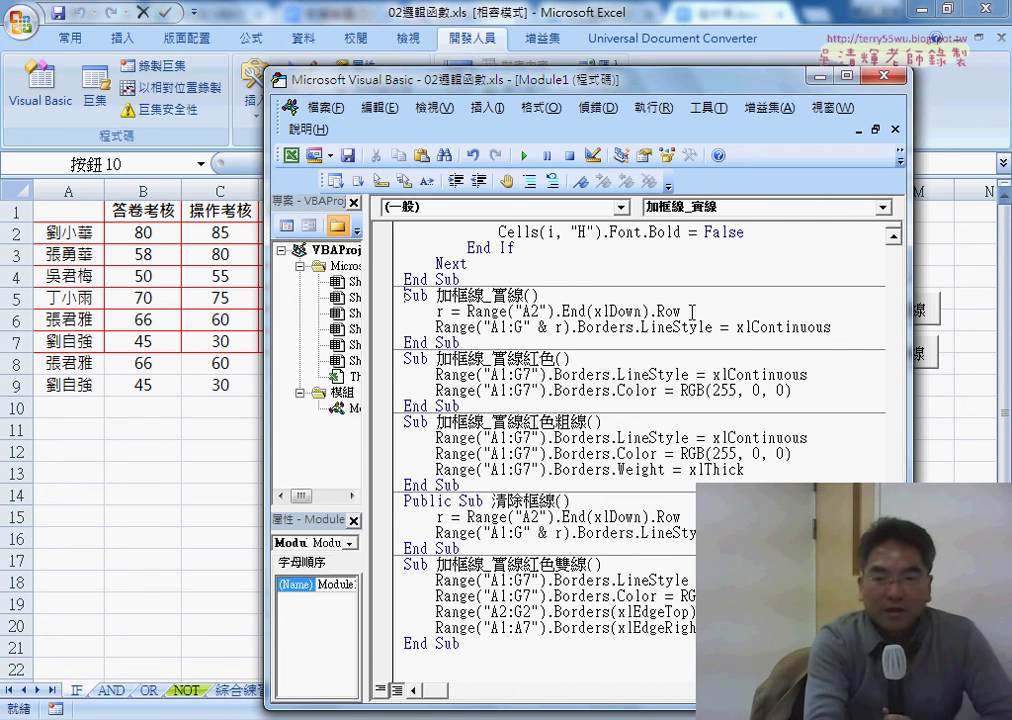
{"action": "left_click_drag", "start_coordinate": [683, 312], "coordinate": [463, 312]}
{"action": "right_click", "coordinate": [487, 319]}
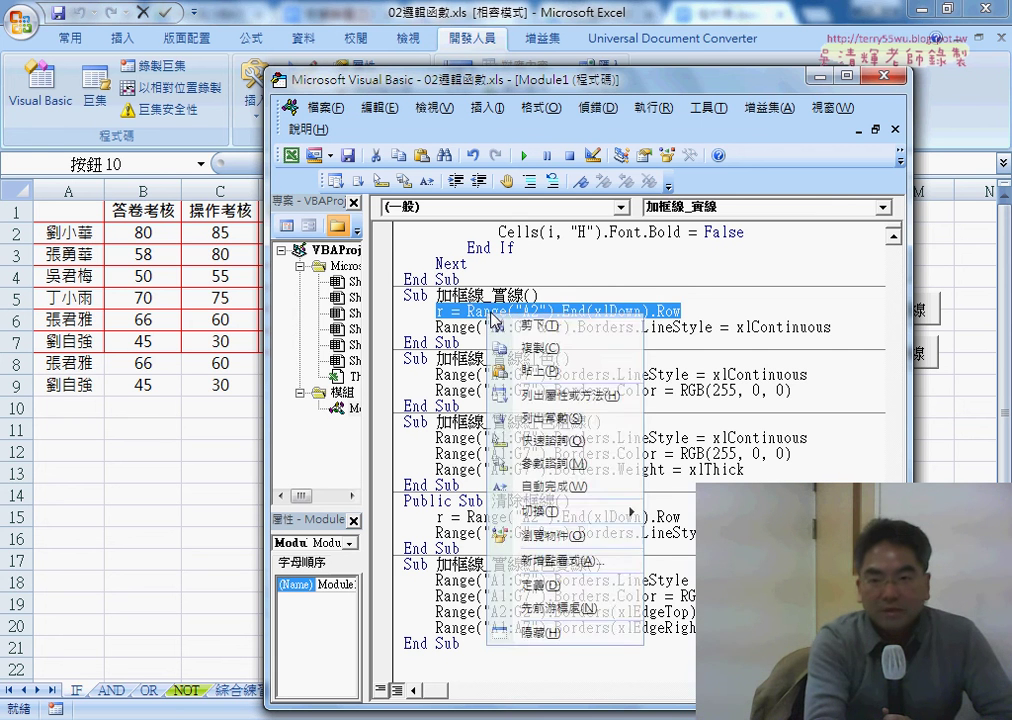
{"action": "left_click", "coordinate": [540, 324]}
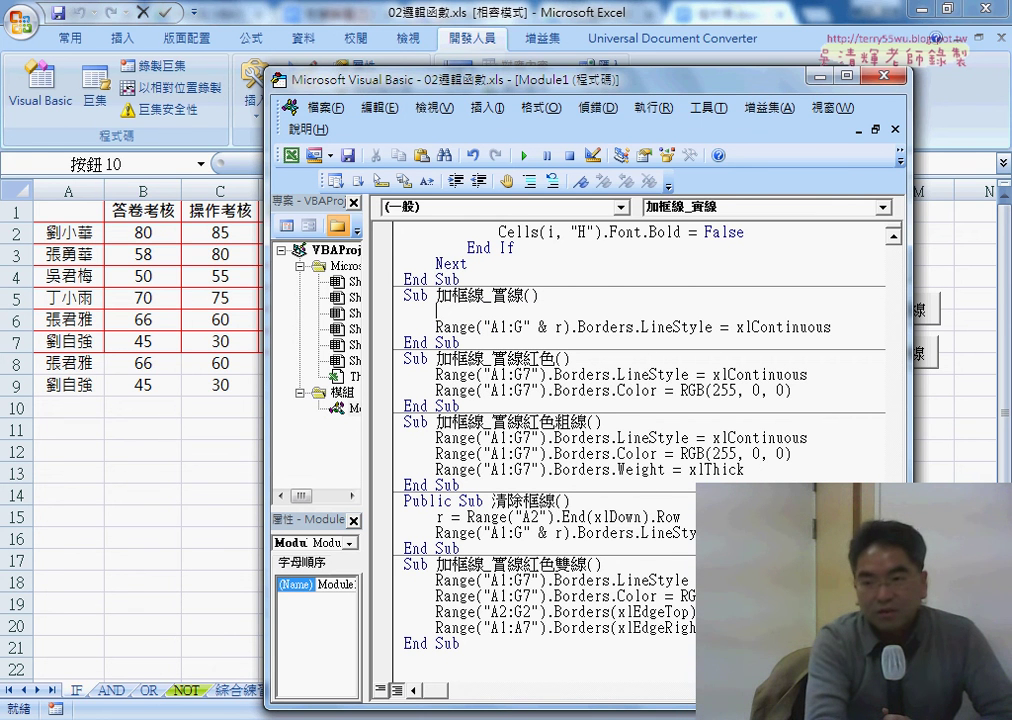
{"action": "scroll", "coordinate": [893, 320], "scroll_direction": "up", "scroll_amount": 5}
{"action": "scroll", "coordinate": [893, 305], "scroll_direction": "up", "scroll_amount": 4}
{"action": "scroll", "coordinate": [893, 228], "scroll_direction": "up", "scroll_amount": 4}
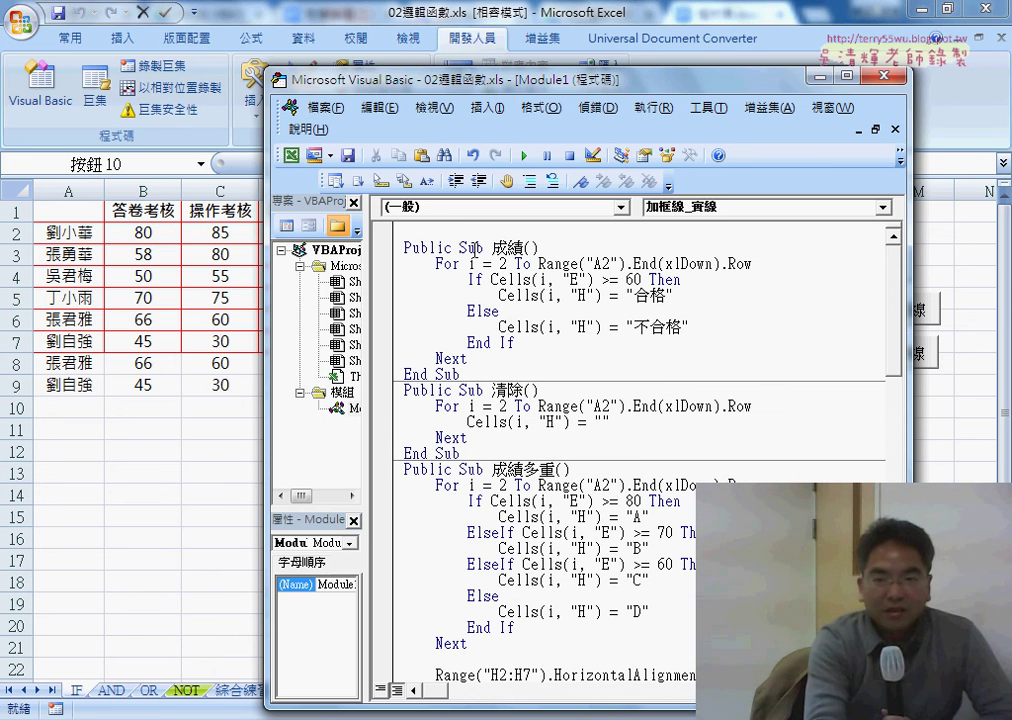
Add a blank line after Sub 成績's End Sub and paste the r line above Sub 成績.
{"action": "left_click", "coordinate": [428, 232]}
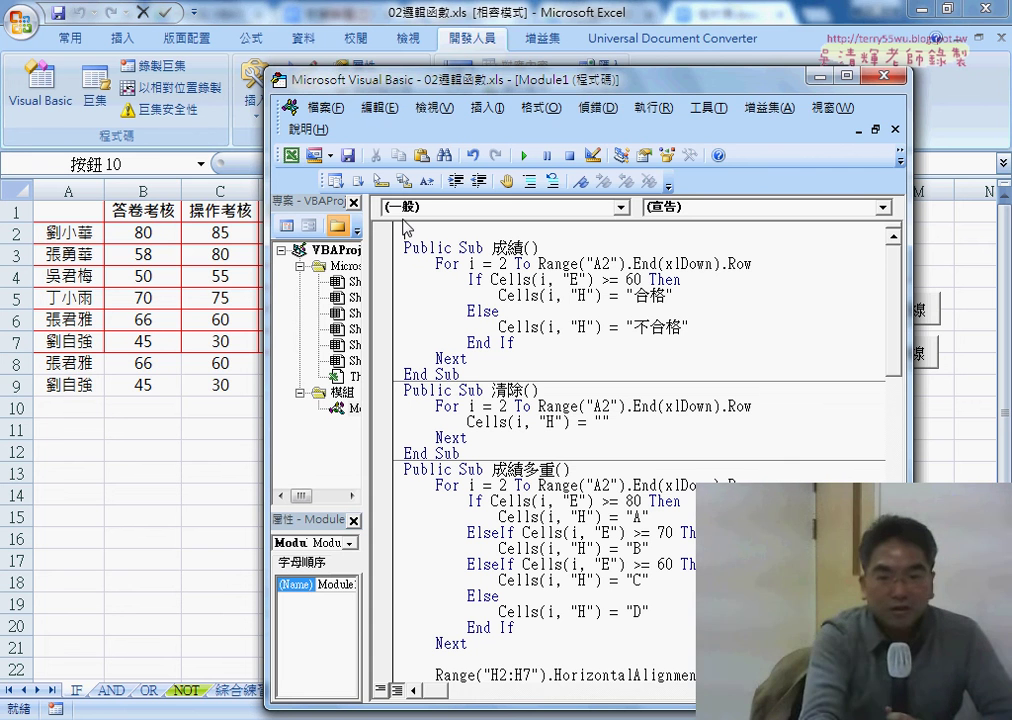
{"action": "left_click", "coordinate": [474, 376]}
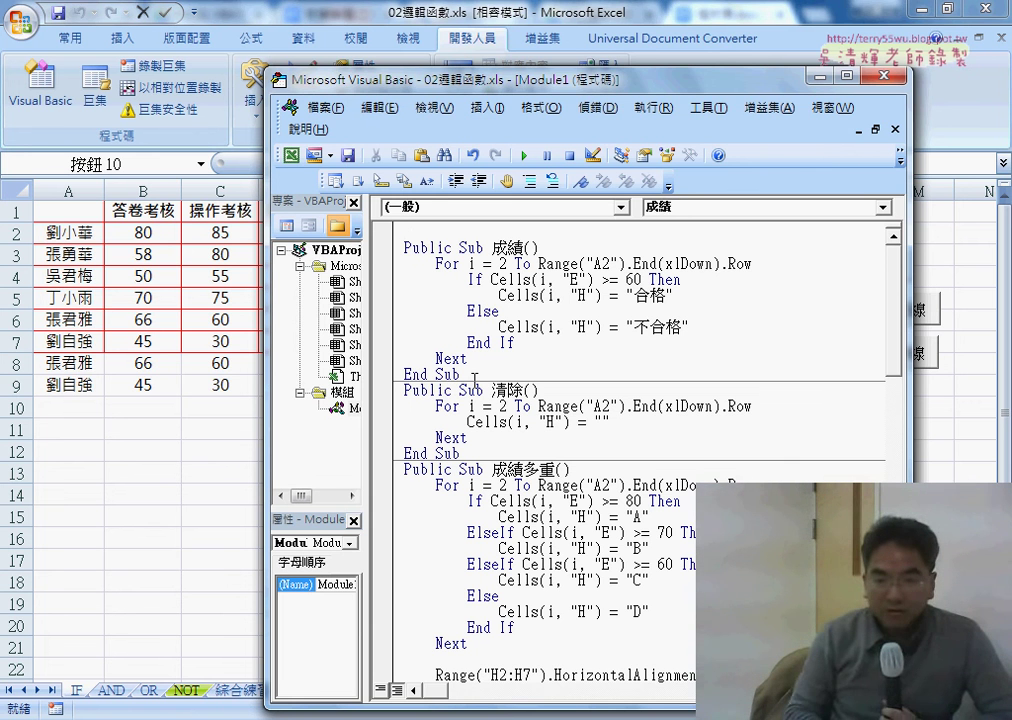
{"action": "key", "text": "Return"}
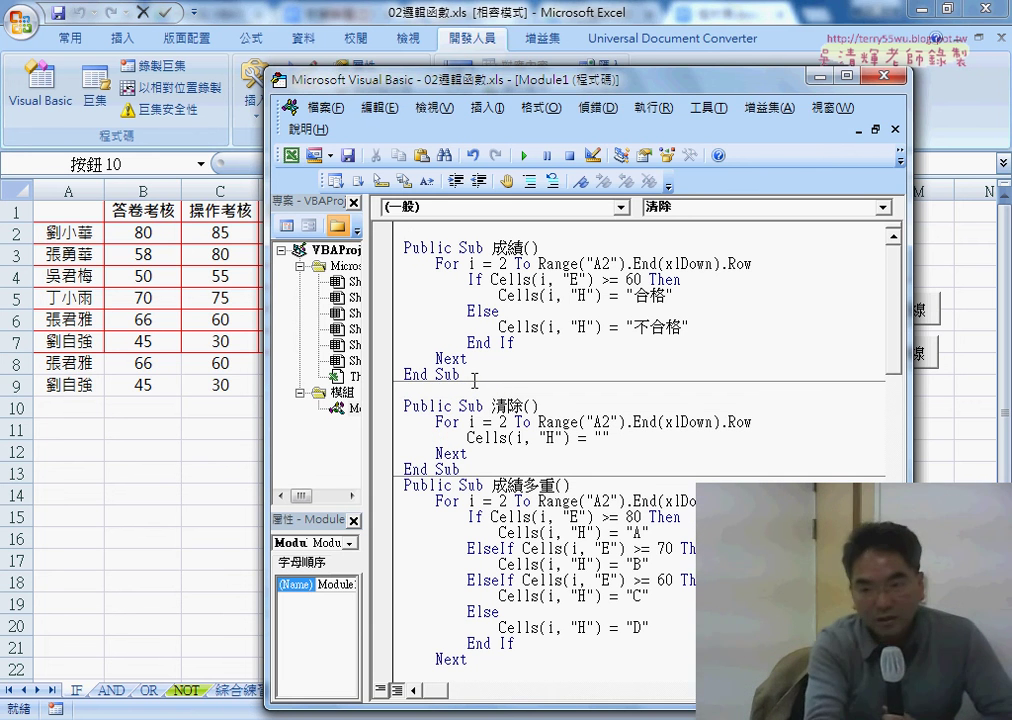
{"action": "right_click", "coordinate": [507, 232]}
{"action": "left_click", "coordinate": [552, 289]}
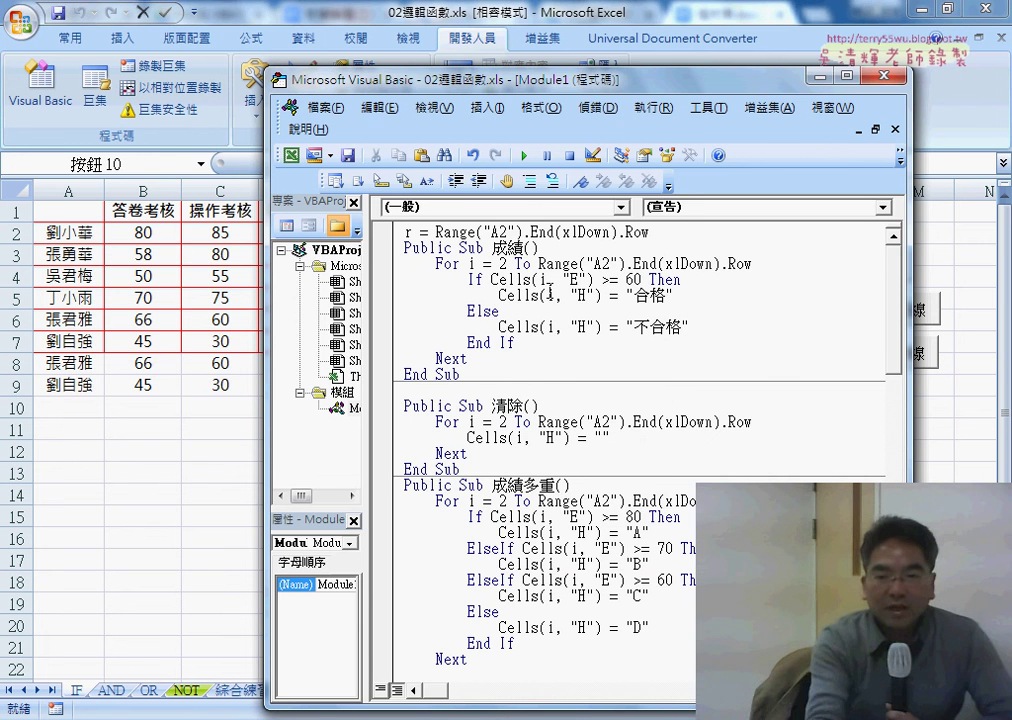
Copy the " & r range suffix from the 加框線_實線 macro.
{"action": "left_click", "coordinate": [539, 437]}
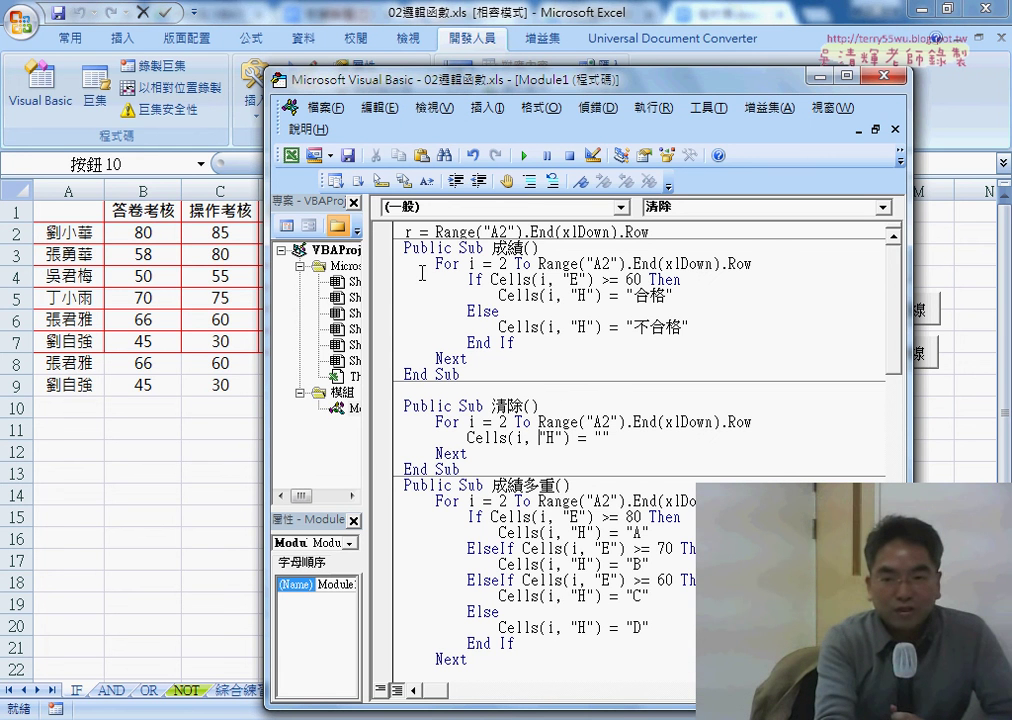
{"action": "scroll", "coordinate": [461, 308], "scroll_direction": "down", "scroll_amount": 4}
{"action": "scroll", "coordinate": [500, 344], "scroll_direction": "down", "scroll_amount": 4}
{"action": "scroll", "coordinate": [539, 380], "scroll_direction": "down", "scroll_amount": 6}
{"action": "scroll", "coordinate": [578, 416], "scroll_direction": "down", "scroll_amount": 3}
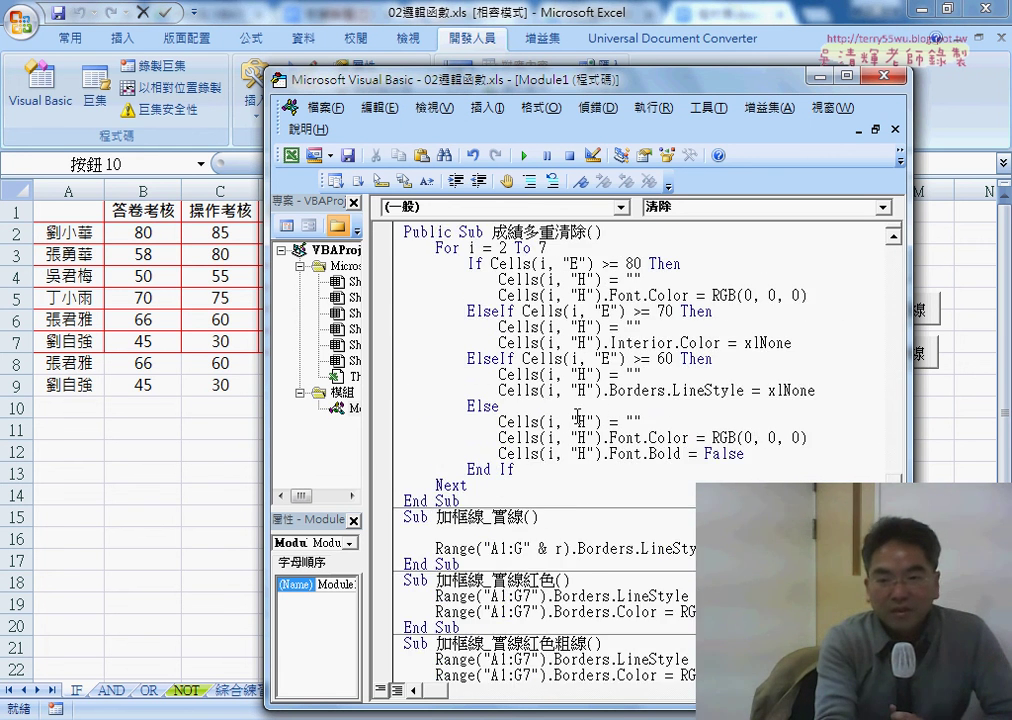
{"action": "scroll", "coordinate": [578, 414], "scroll_direction": "down", "scroll_amount": 5}
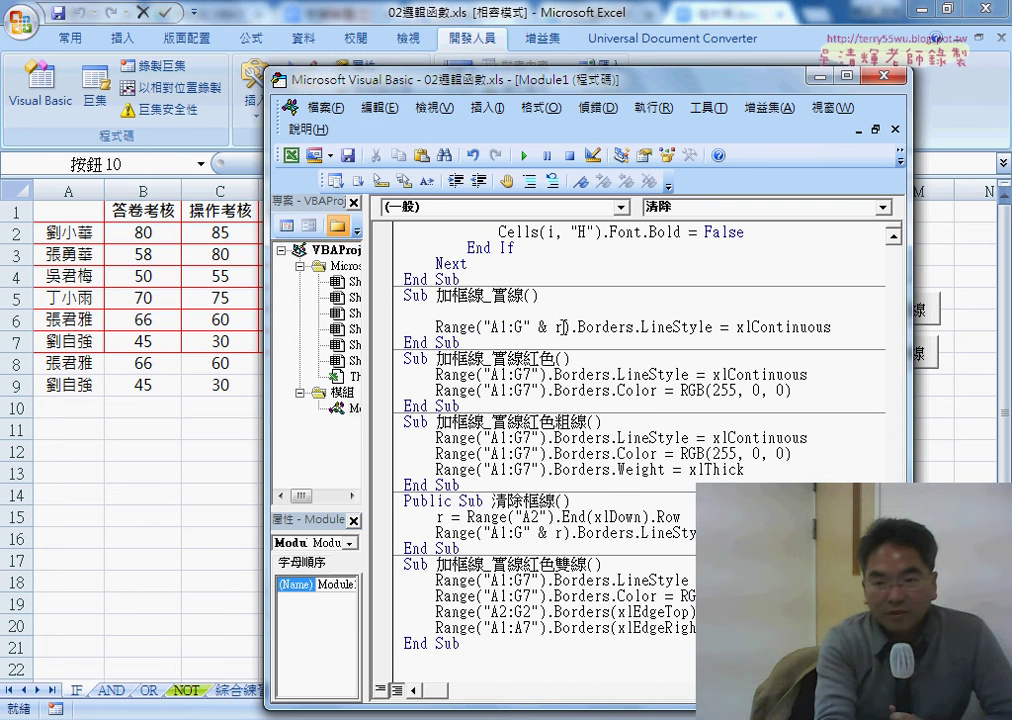
{"action": "left_click_drag", "start_coordinate": [562, 327], "coordinate": [528, 327]}
{"action": "right_click", "coordinate": [578, 262]}
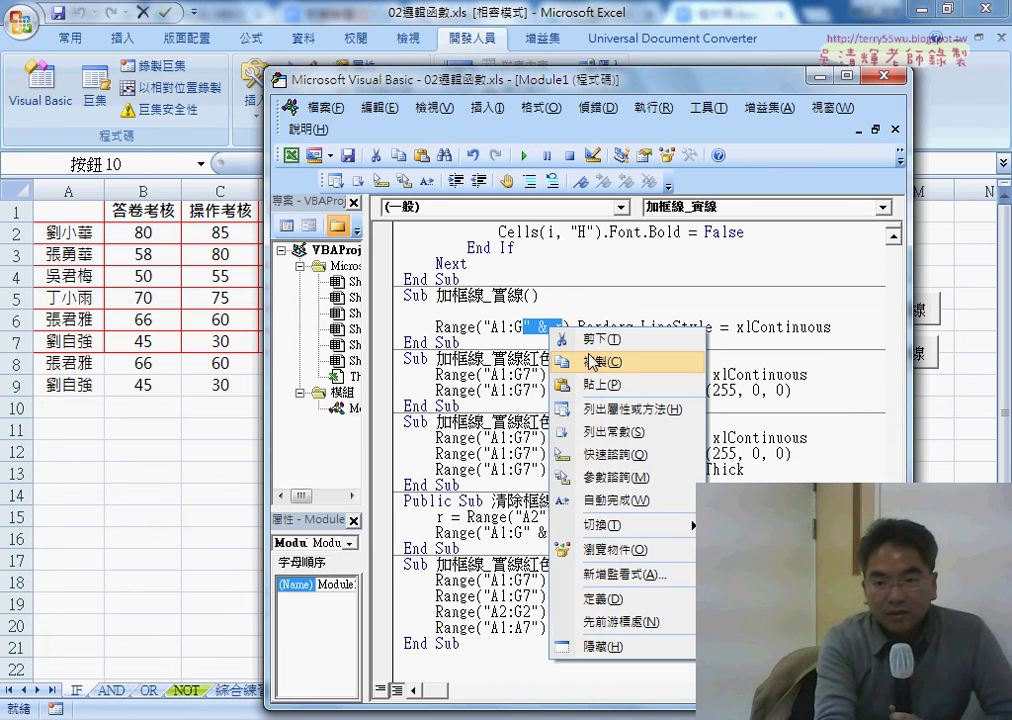
{"action": "left_click", "coordinate": [605, 294]}
Replace the 7 with & r in both A1:G7 ranges of 加框線_實線紅色.
{"action": "left_click", "coordinate": [539, 374]}
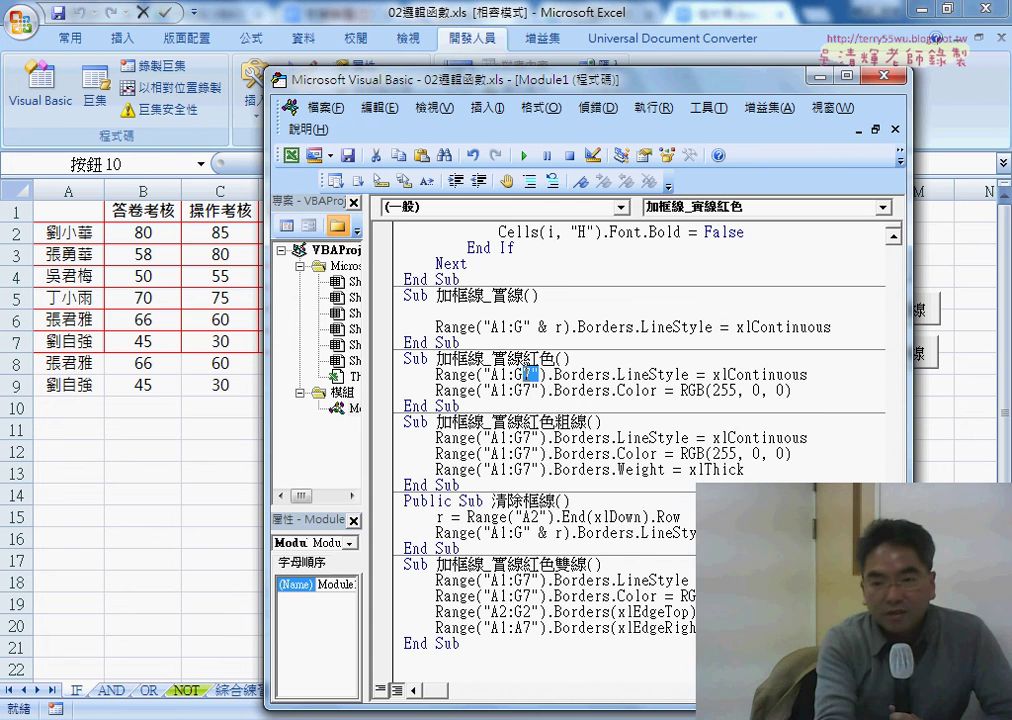
{"action": "right_click", "coordinate": [533, 374]}
{"action": "left_click", "coordinate": [575, 414]}
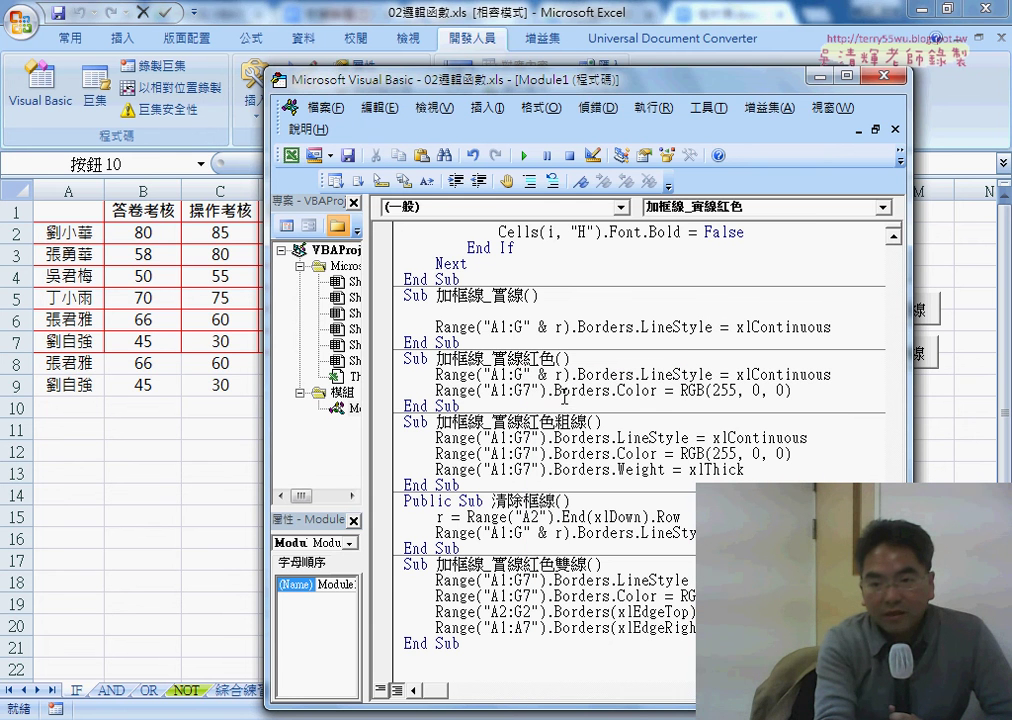
{"action": "right_click", "coordinate": [417, 390]}
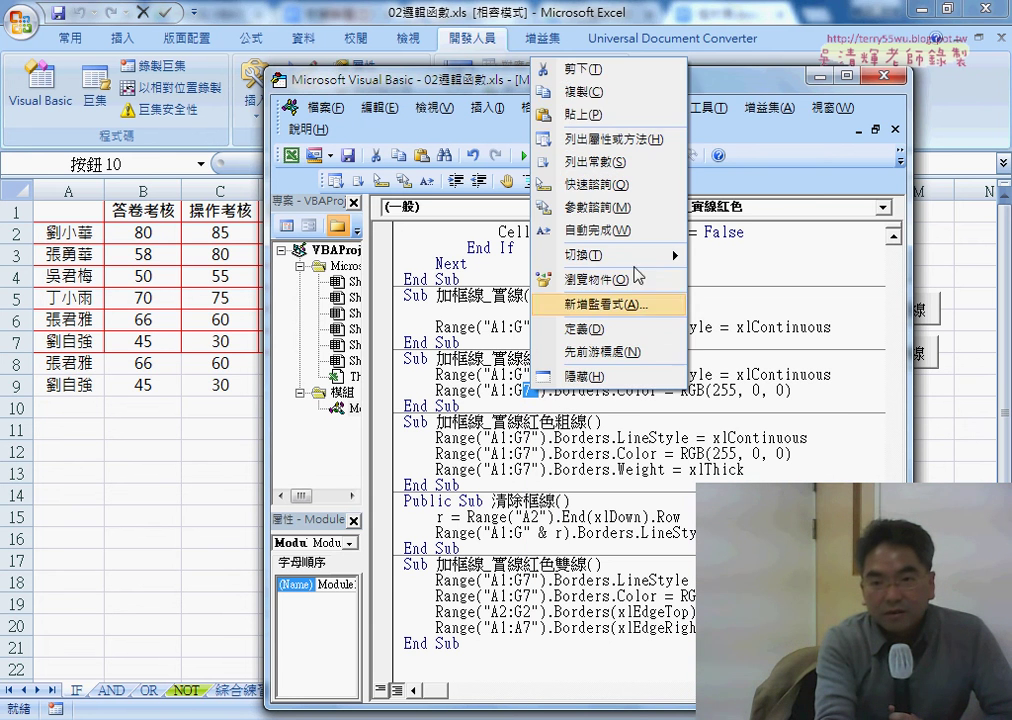
{"action": "left_click", "coordinate": [592, 106]}
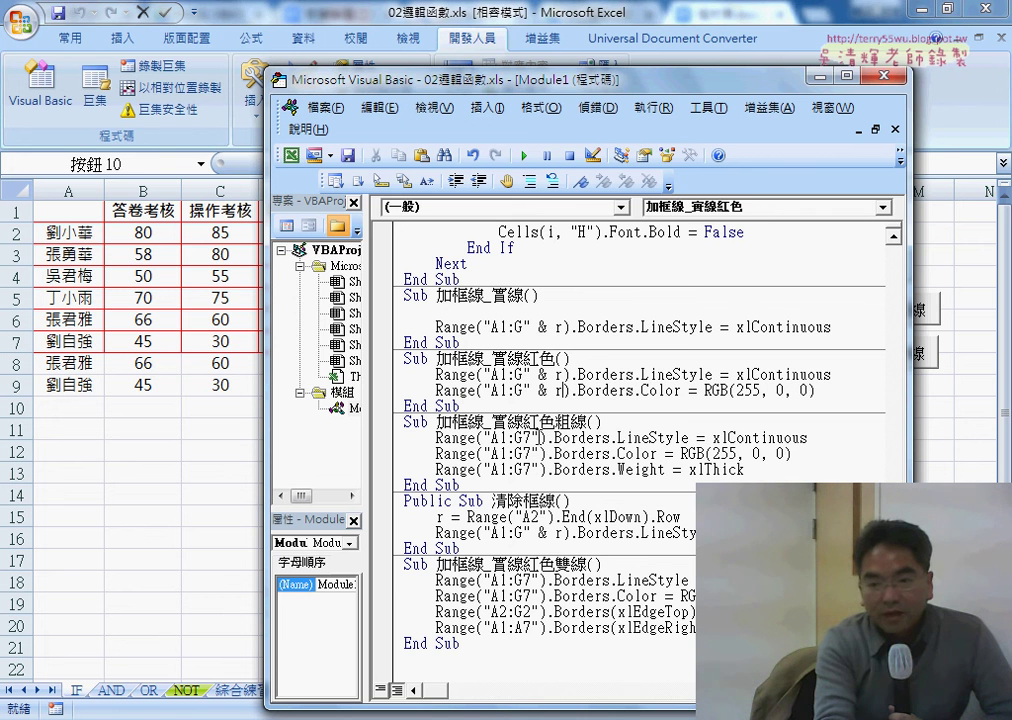
Change all three A1:G7 ranges in 加框線_實線紅色粗線 to Range("A1:G" & r).
{"action": "left_click_drag", "start_coordinate": [539, 437], "coordinate": [525, 437]}
{"action": "right_click", "coordinate": [533, 440]}
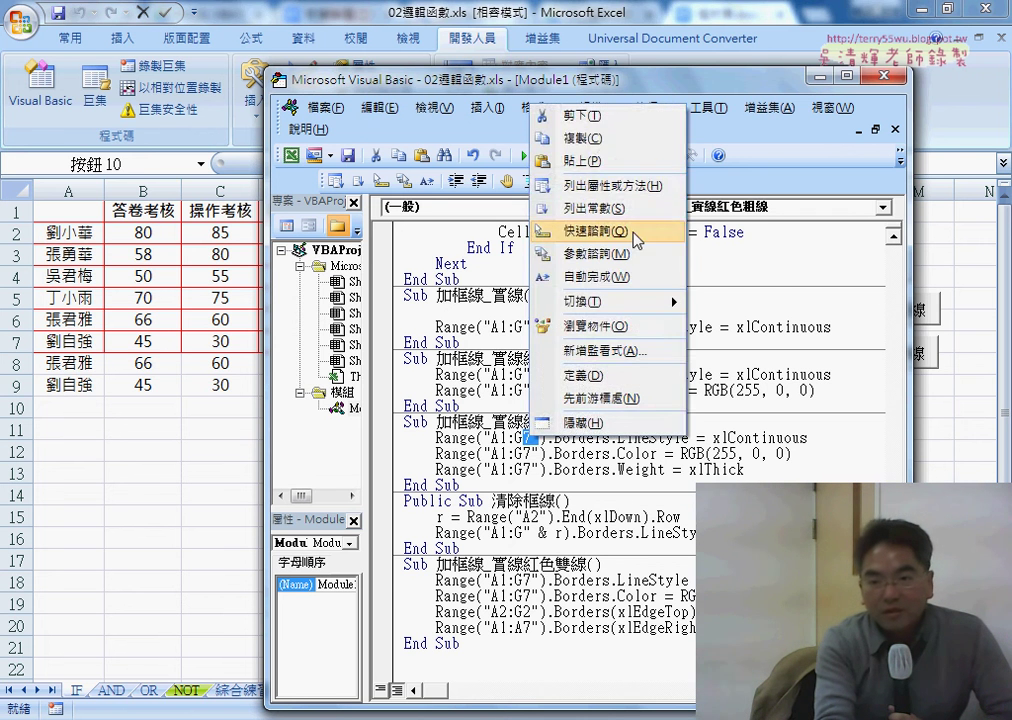
{"action": "left_click", "coordinate": [605, 163]}
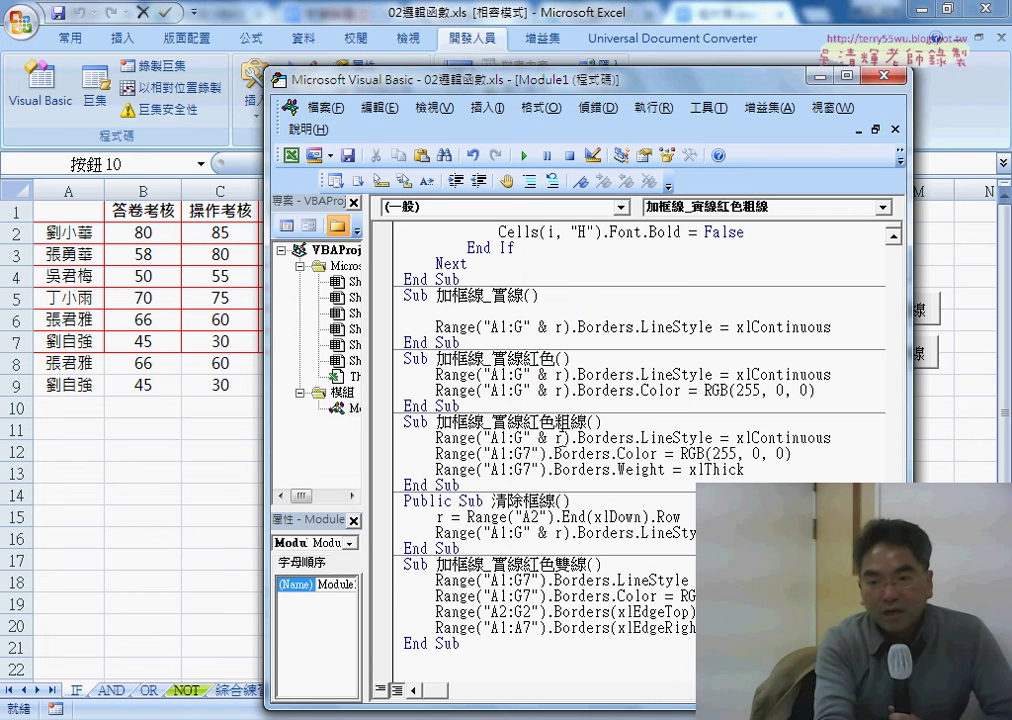
{"action": "right_click", "coordinate": [533, 460]}
{"action": "left_click", "coordinate": [600, 172]}
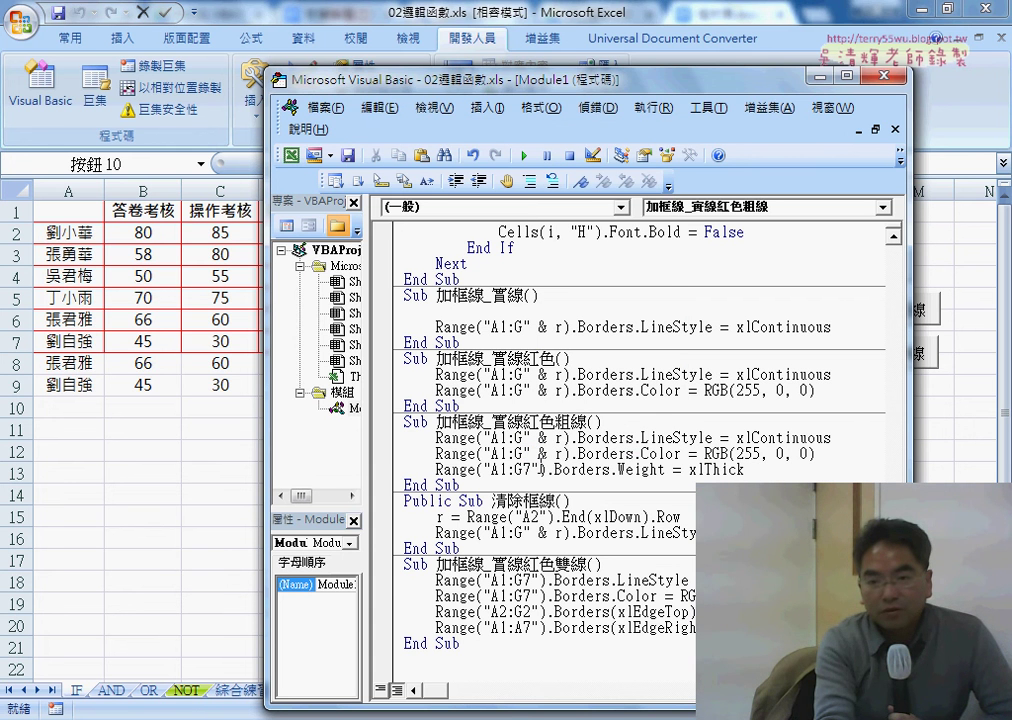
{"action": "right_click", "coordinate": [531, 469]}
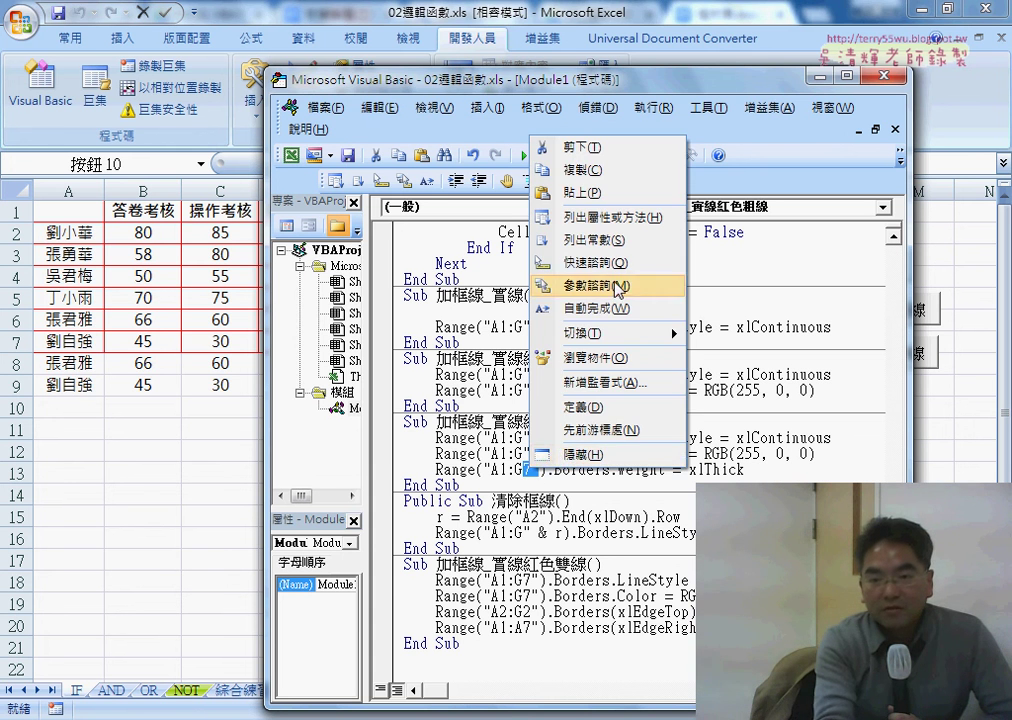
{"action": "left_click", "coordinate": [576, 192]}
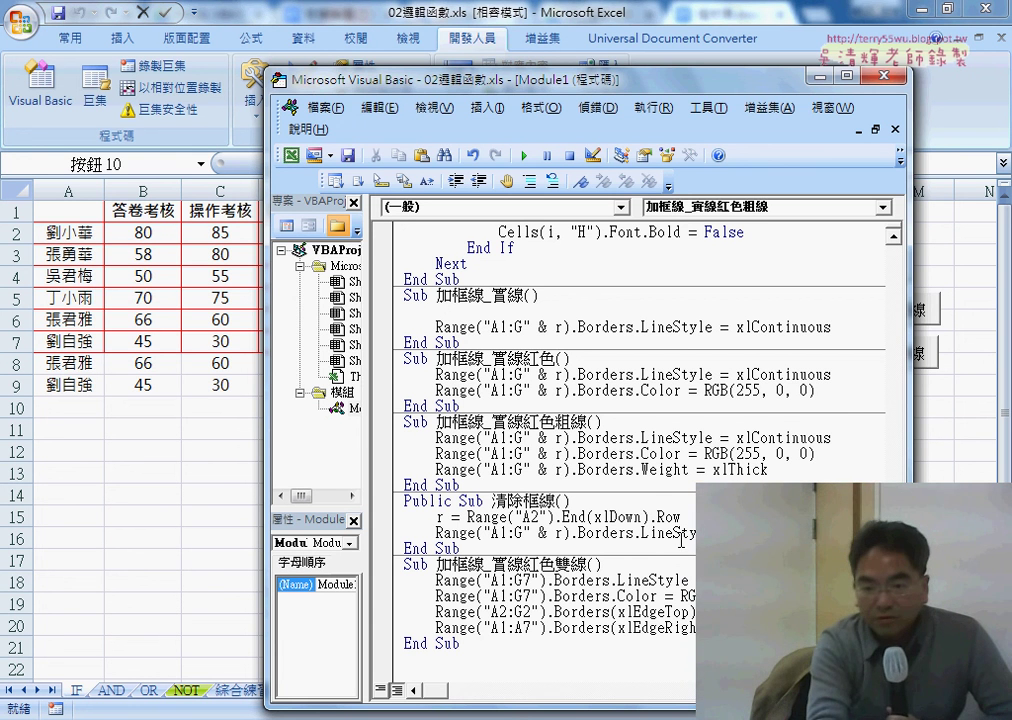
Paste & r over the 7 in the double-line macro's first two ranges, leave A2:G2 as is, and return to the worksheet.
{"action": "double_click", "coordinate": [536, 580]}
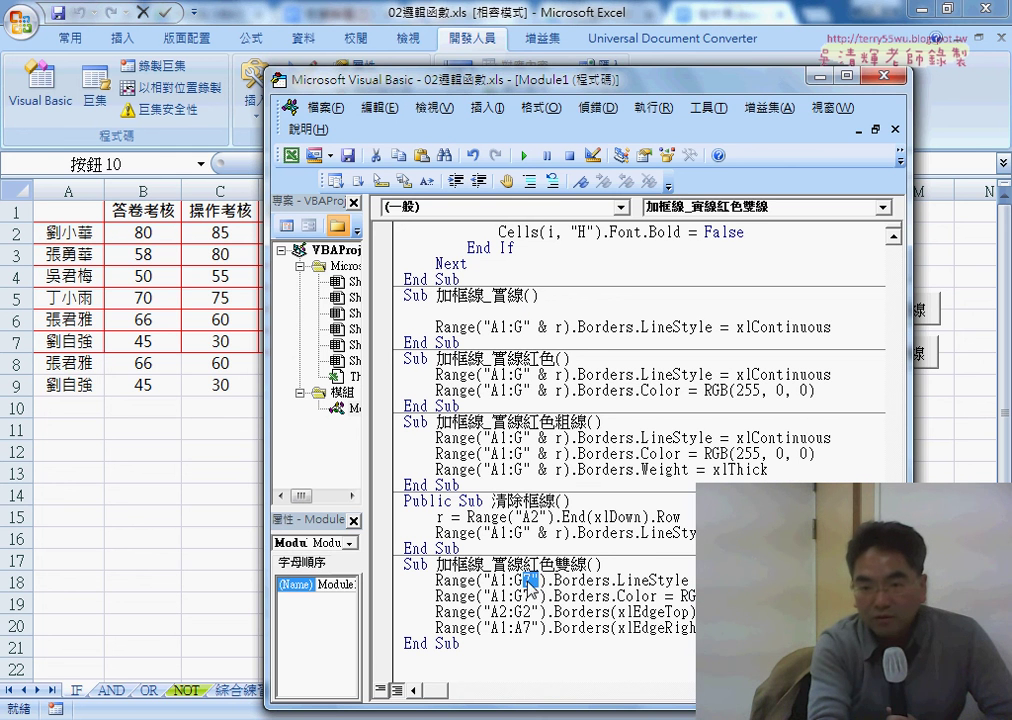
{"action": "right_click", "coordinate": [530, 582]}
{"action": "left_click", "coordinate": [590, 300]}
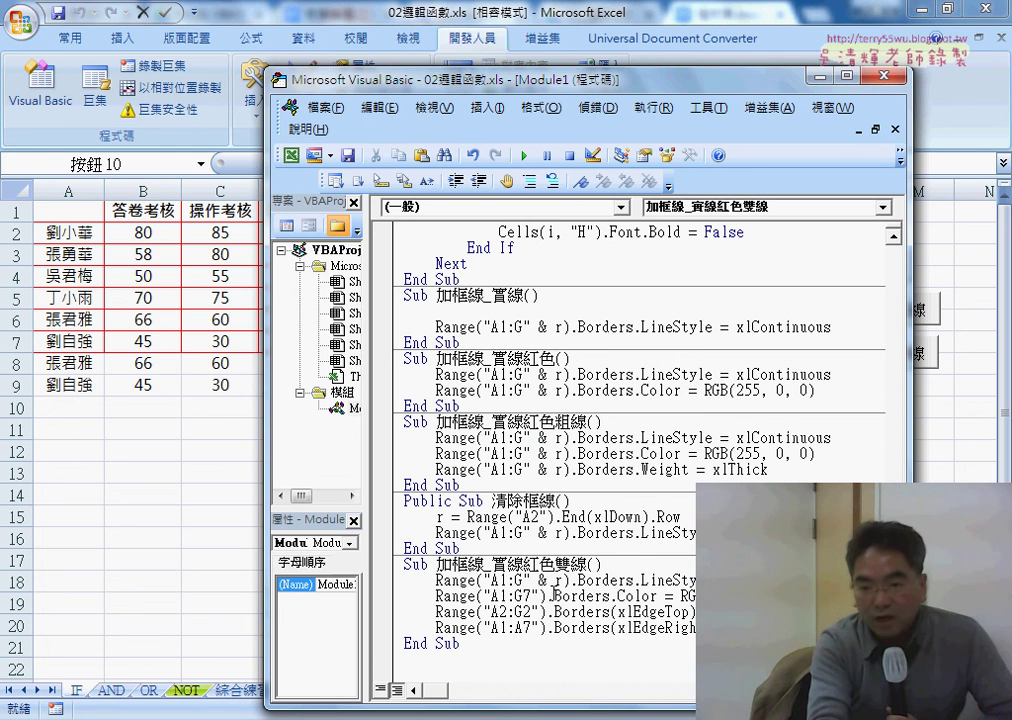
{"action": "double_click", "coordinate": [535, 596]}
{"action": "right_click", "coordinate": [533, 599]}
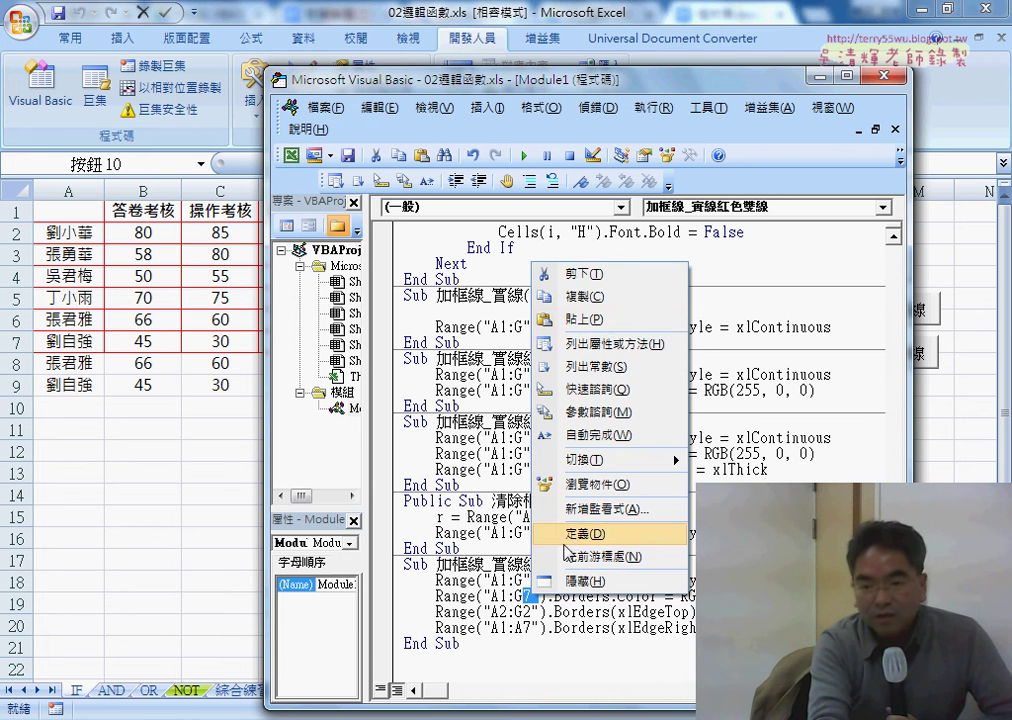
{"action": "left_click", "coordinate": [585, 321]}
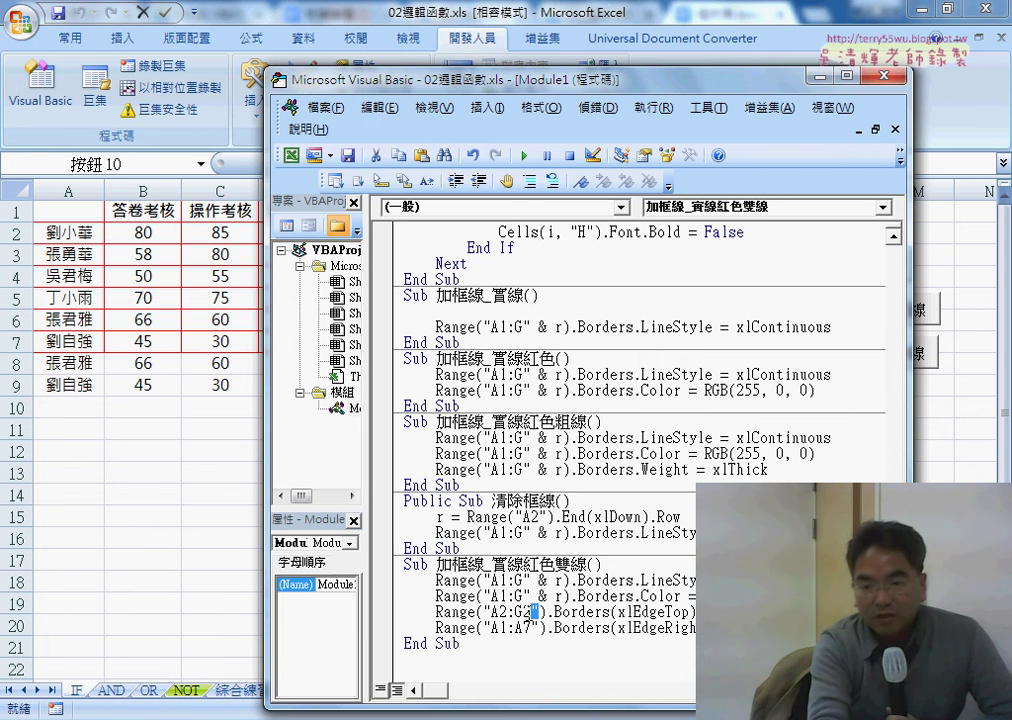
{"action": "right_click", "coordinate": [530, 613]}
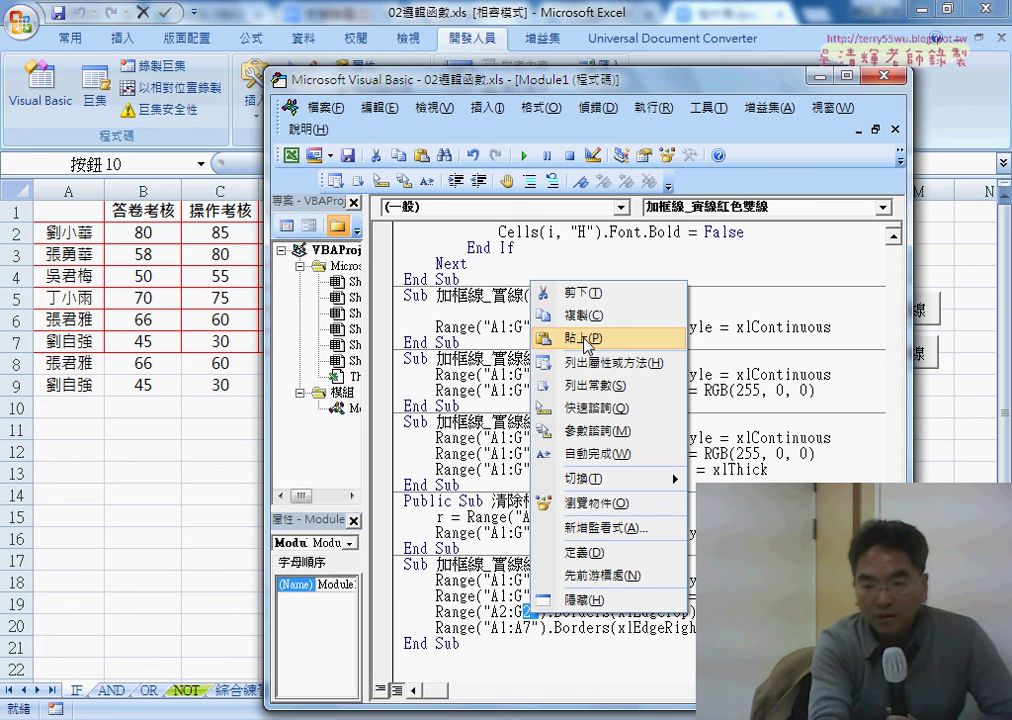
{"action": "left_click", "coordinate": [588, 340]}
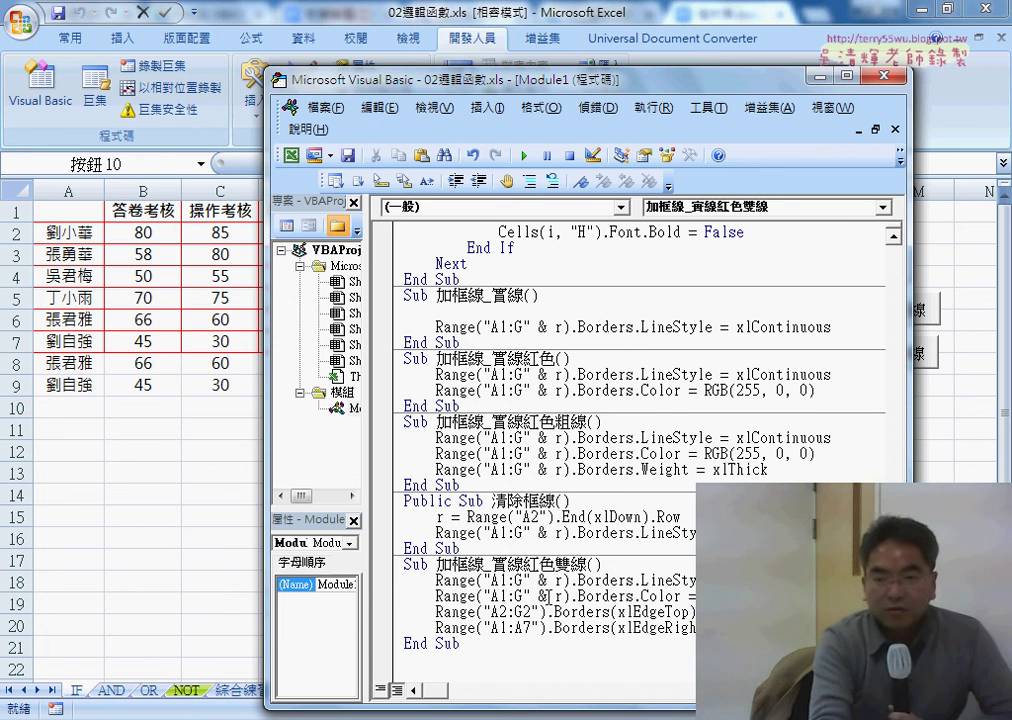
{"action": "key", "text": "alt+F11"}
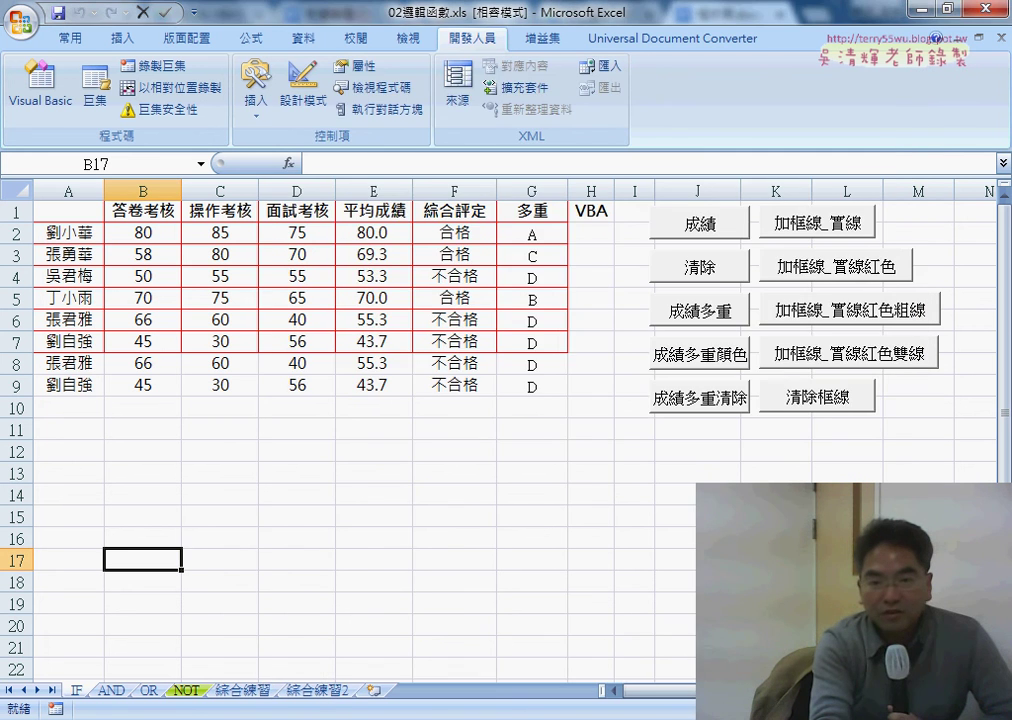
Run the 清除框線 button, which triggers the 不正確的外部程序 compile error.
{"action": "left_click", "coordinate": [817, 397]}
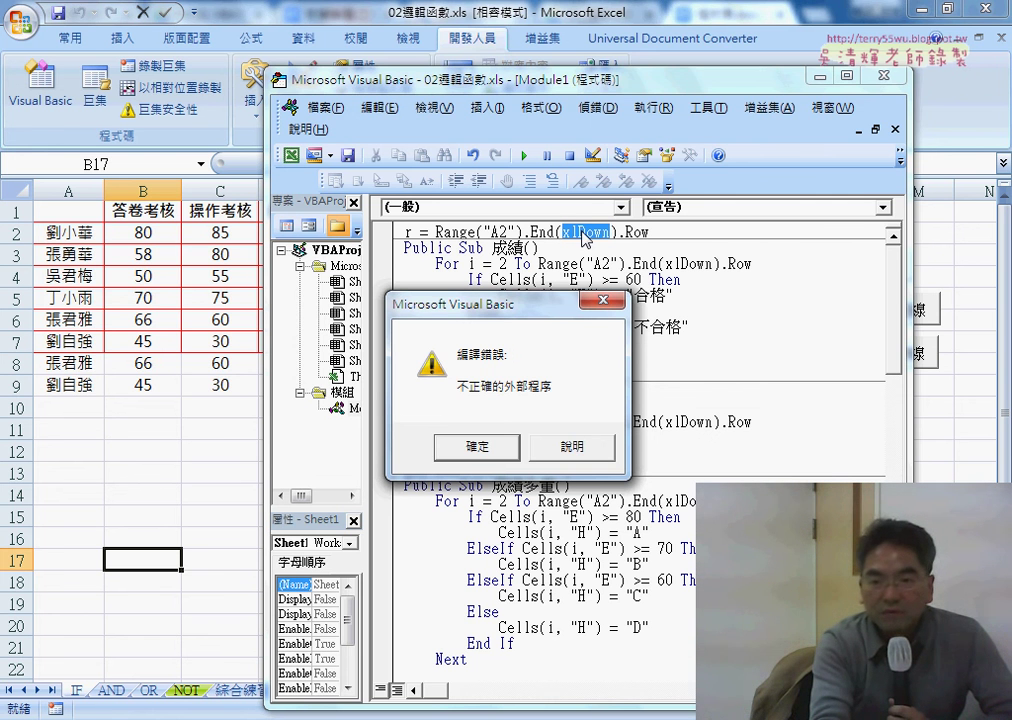
Dismiss the compile error with 確定 and move into Sub 加框線_實線 for the r line.
{"action": "left_click", "coordinate": [470, 447]}
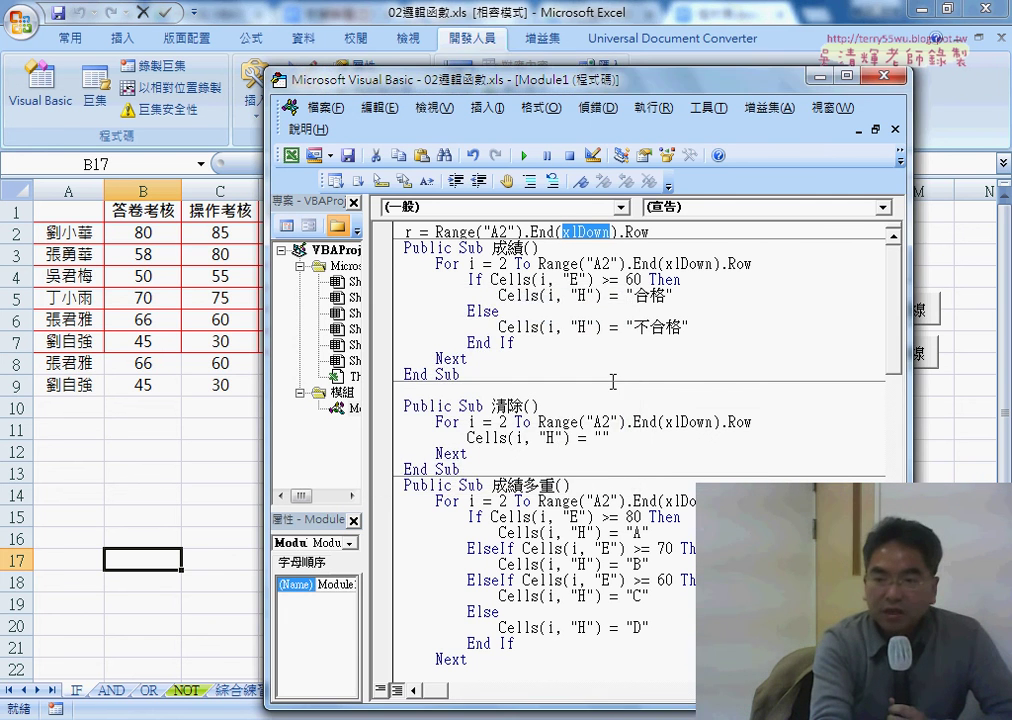
{"action": "scroll", "coordinate": [873, 385], "scroll_direction": "down", "scroll_amount": 2}
{"action": "scroll", "coordinate": [873, 385], "scroll_direction": "down", "scroll_amount": 10}
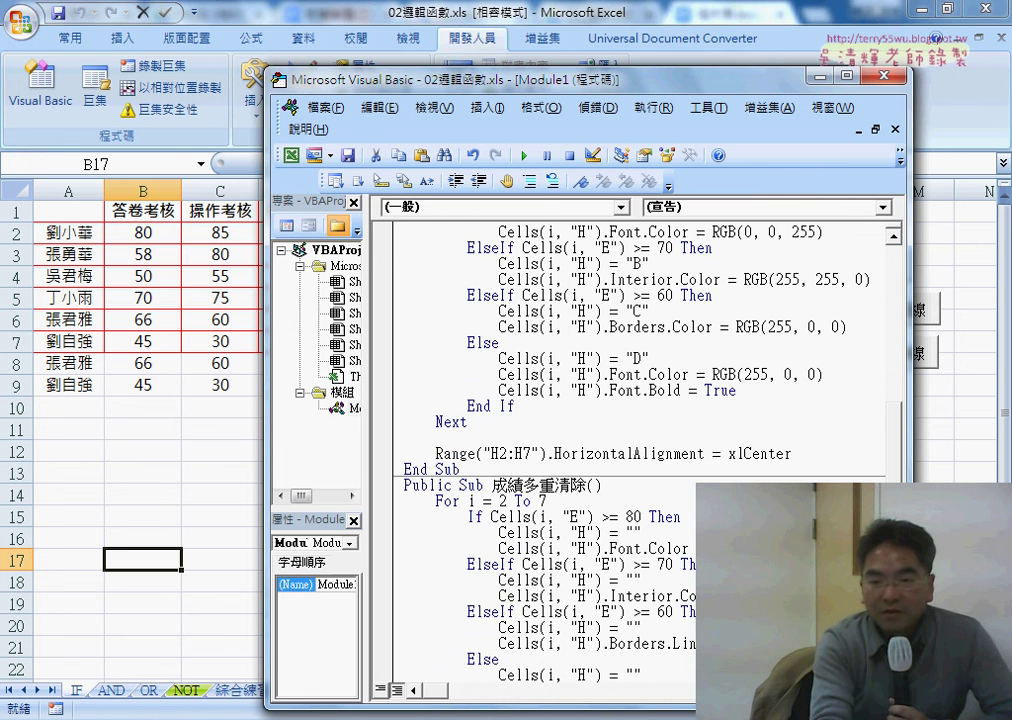
{"action": "scroll", "coordinate": [873, 385], "scroll_direction": "down", "scroll_amount": 4}
{"action": "scroll", "coordinate": [873, 385], "scroll_direction": "down", "scroll_amount": 5}
{"action": "scroll", "coordinate": [640, 450], "scroll_direction": "down", "scroll_amount": 3}
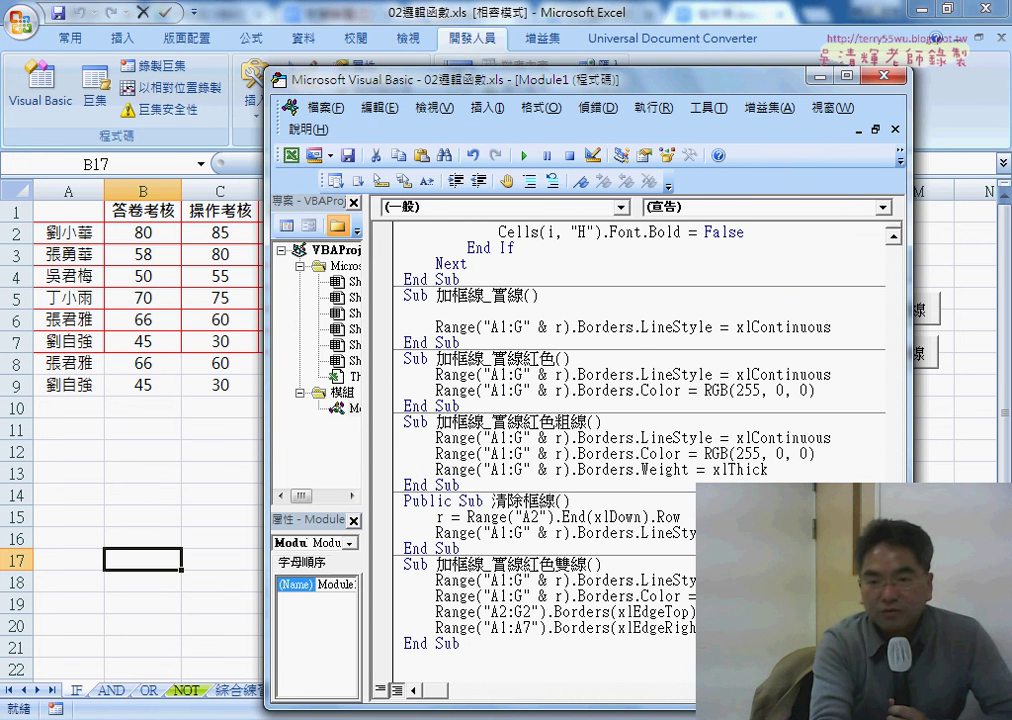
{"action": "left_click", "coordinate": [437, 311]}
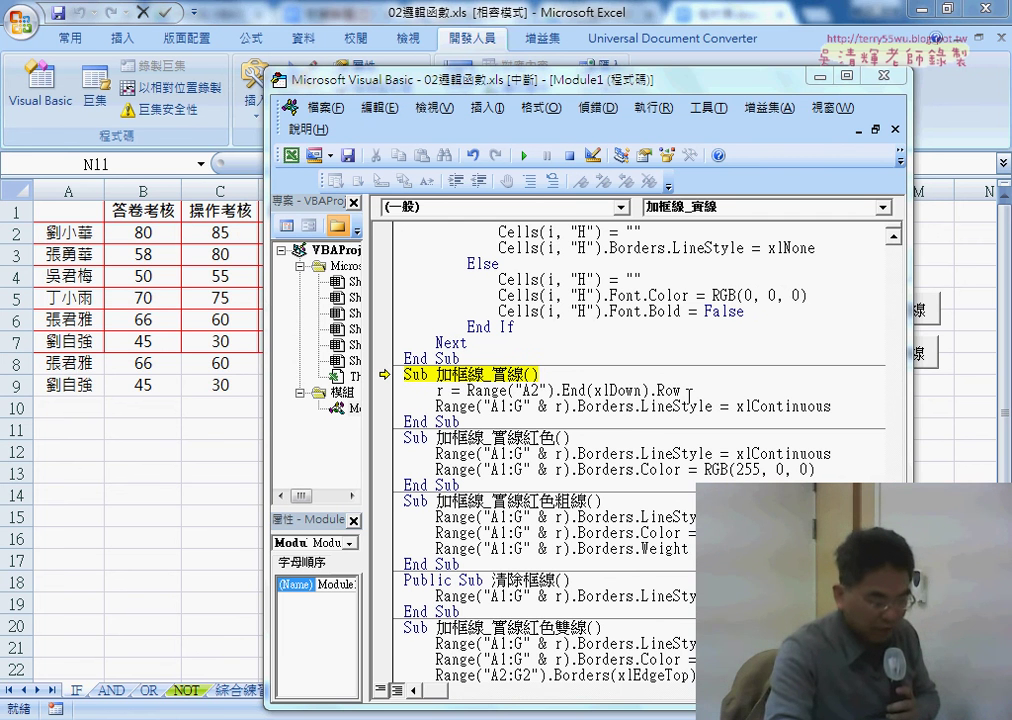
Copy the r = Range("A2").End(xlDown).Row line and paste it, indented, into 加框線_實線紅色.
{"action": "left_click_drag", "start_coordinate": [686, 391], "coordinate": [438, 391]}
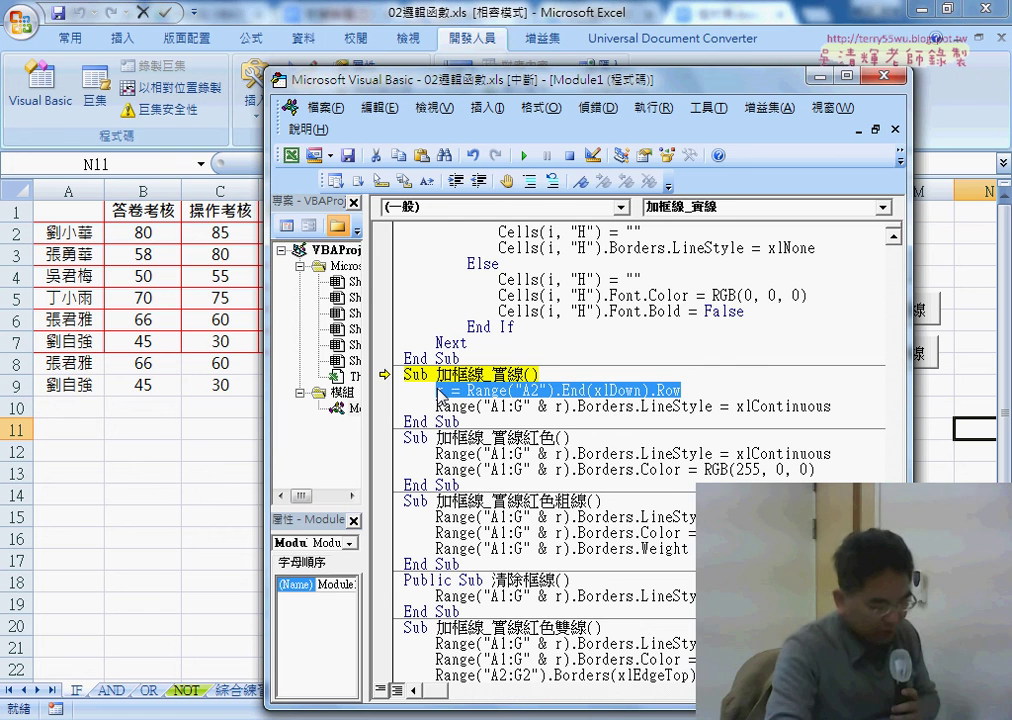
{"action": "right_click", "coordinate": [512, 392]}
{"action": "left_click", "coordinate": [563, 438]}
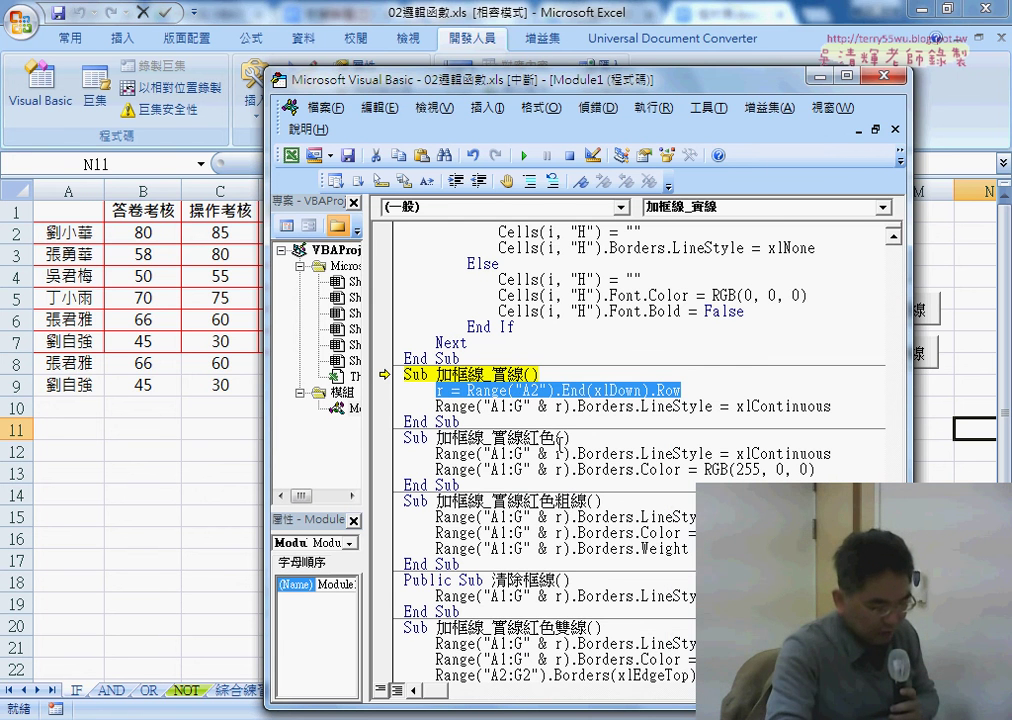
{"action": "left_click", "coordinate": [590, 438]}
{"action": "key", "text": "Return"}
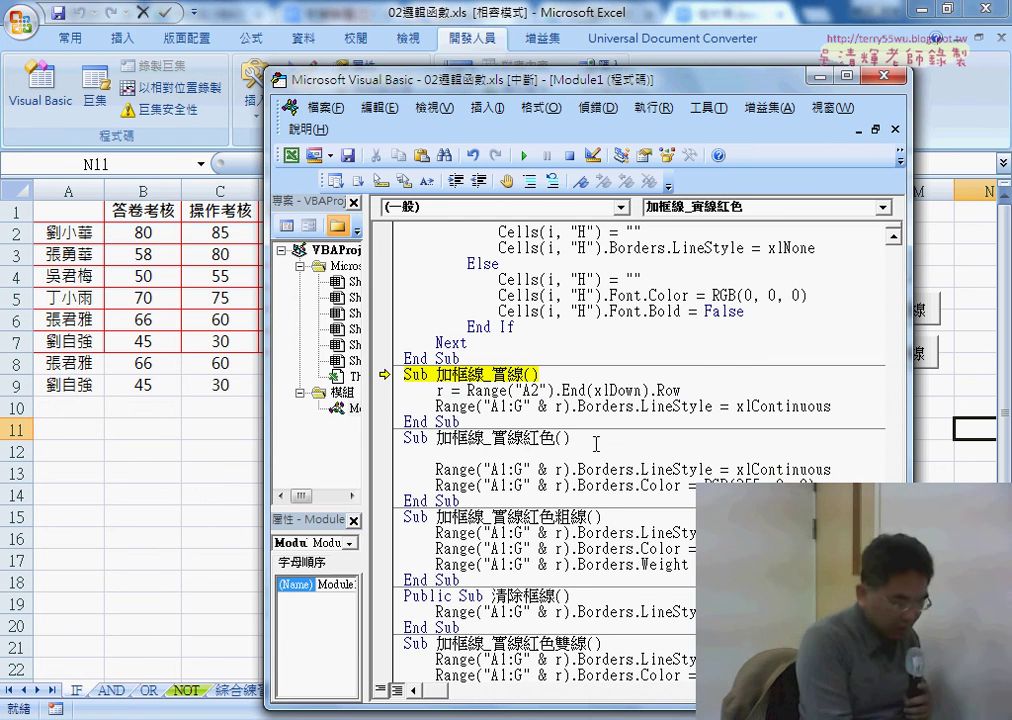
{"action": "key", "text": "ctrl+v"}
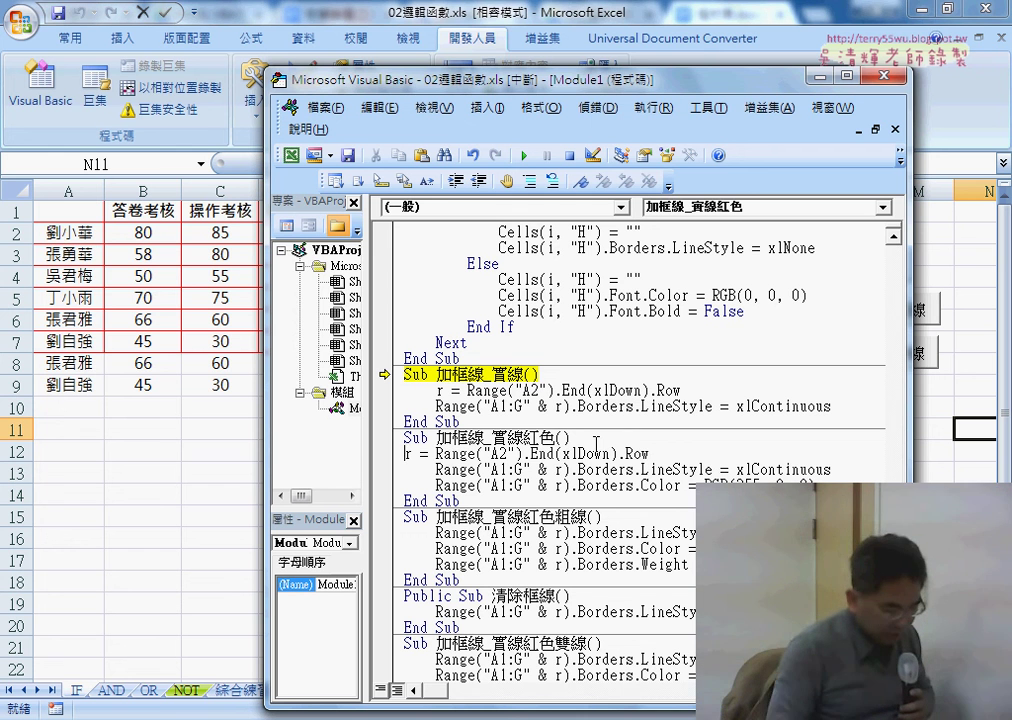
{"action": "key", "text": "Tab"}
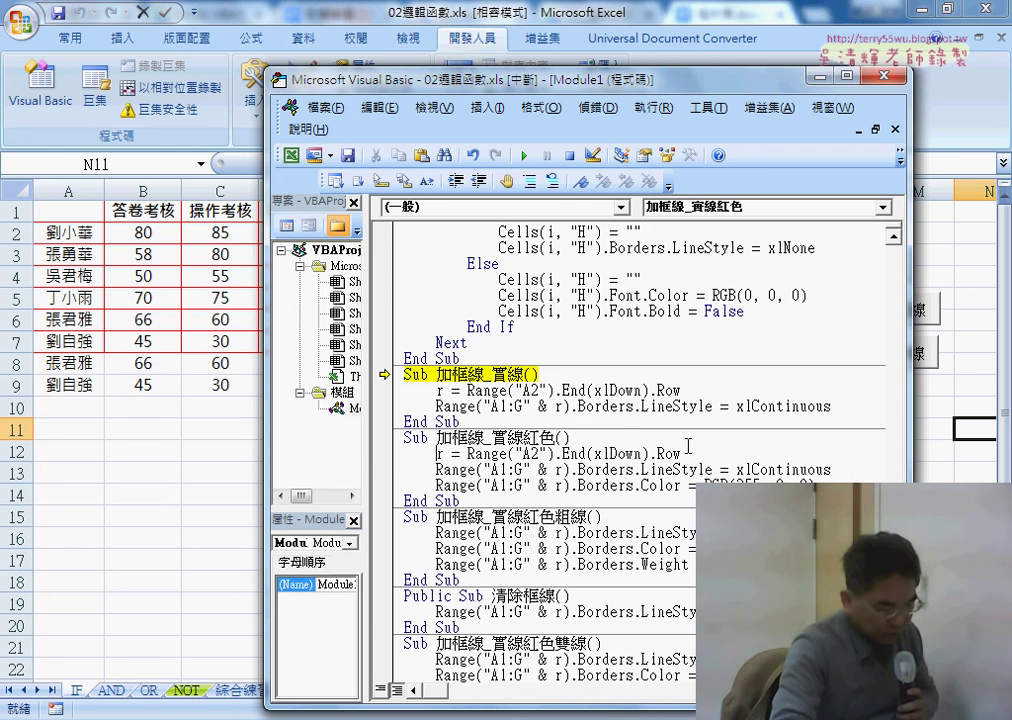
{"action": "left_click_drag", "start_coordinate": [684, 453], "coordinate": [388, 457]}
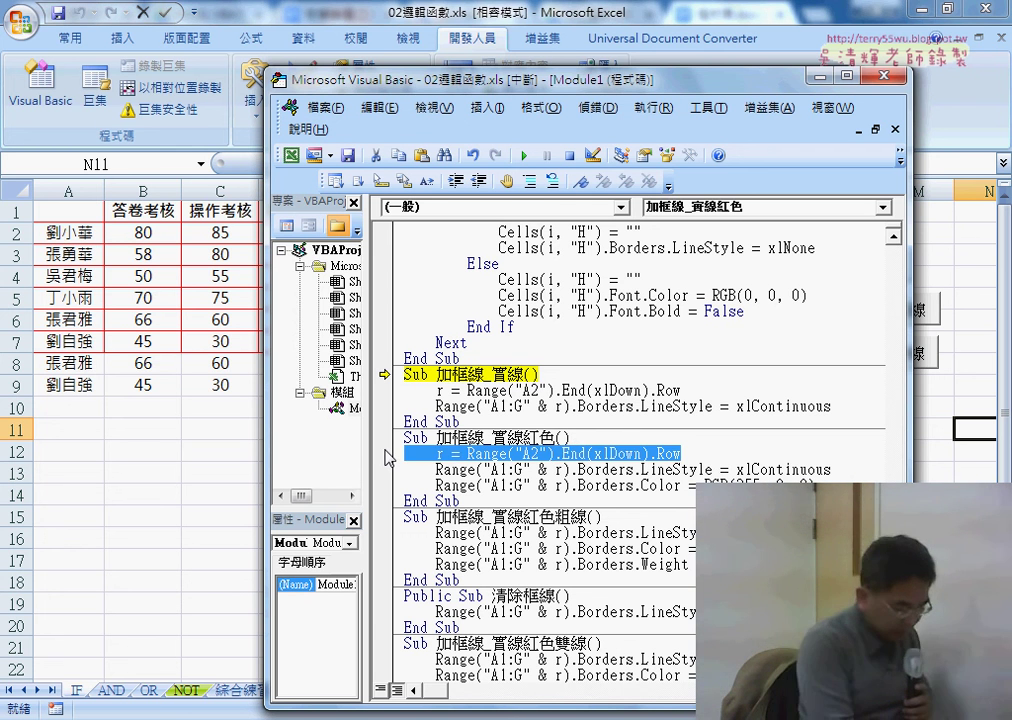
Paste the r line under the 加框線_實線紅色粗線, 清除框線 and 加框線_實線紅色雙線 headings.
{"action": "left_click", "coordinate": [633, 517]}
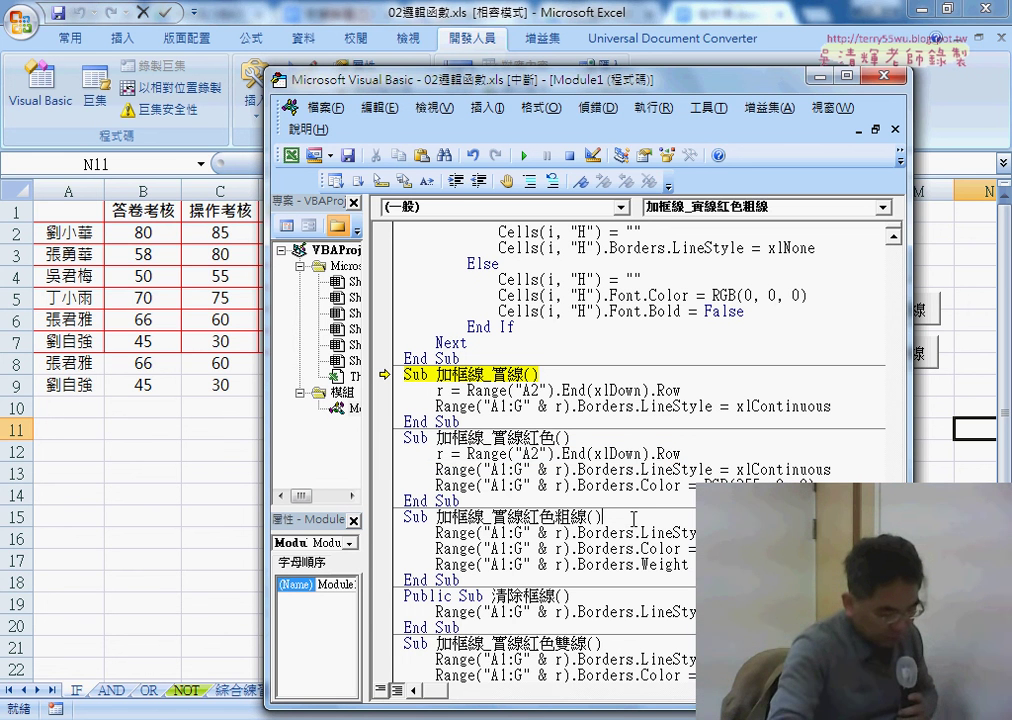
{"action": "key", "text": "Return"}
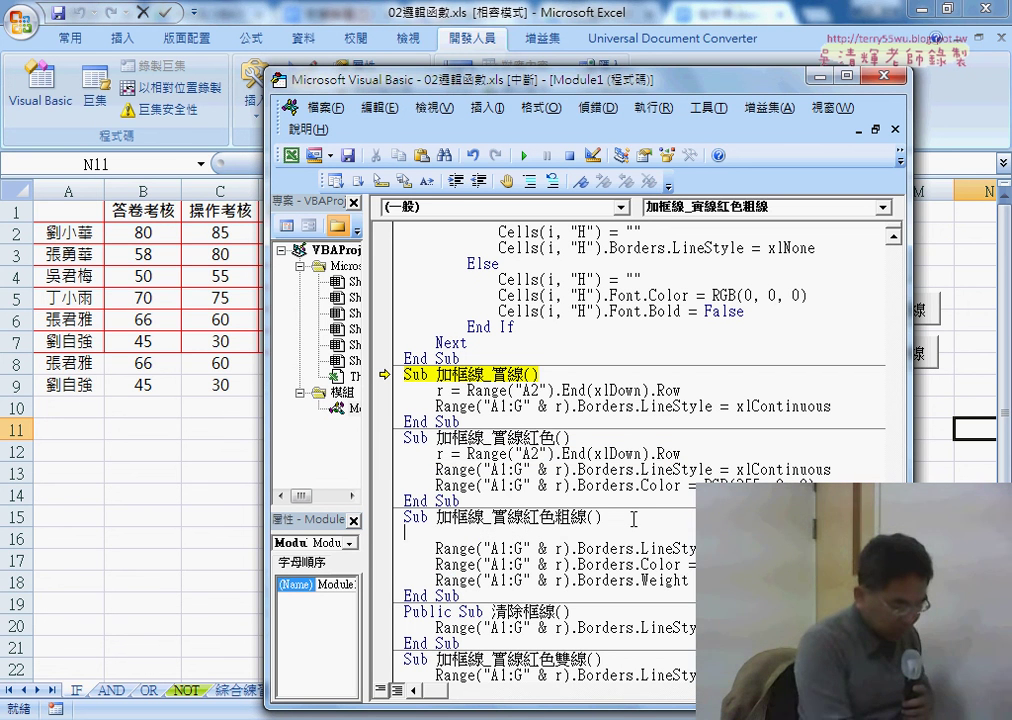
{"action": "key", "text": "ctrl+v"}
{"action": "left_click", "coordinate": [620, 614]}
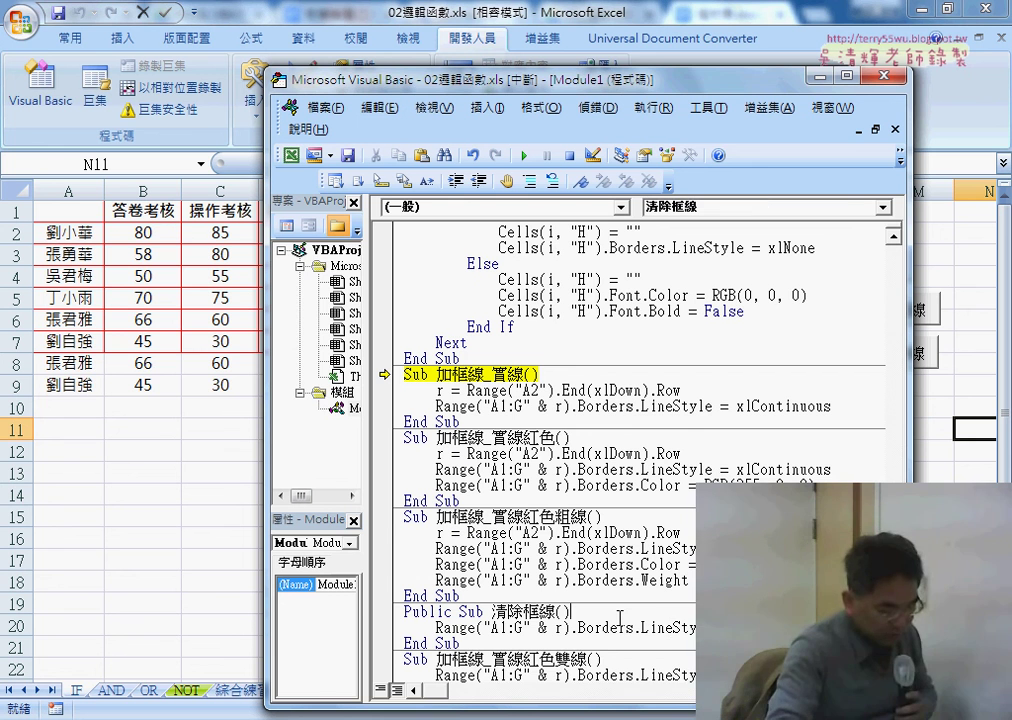
{"action": "key", "text": "Return"}
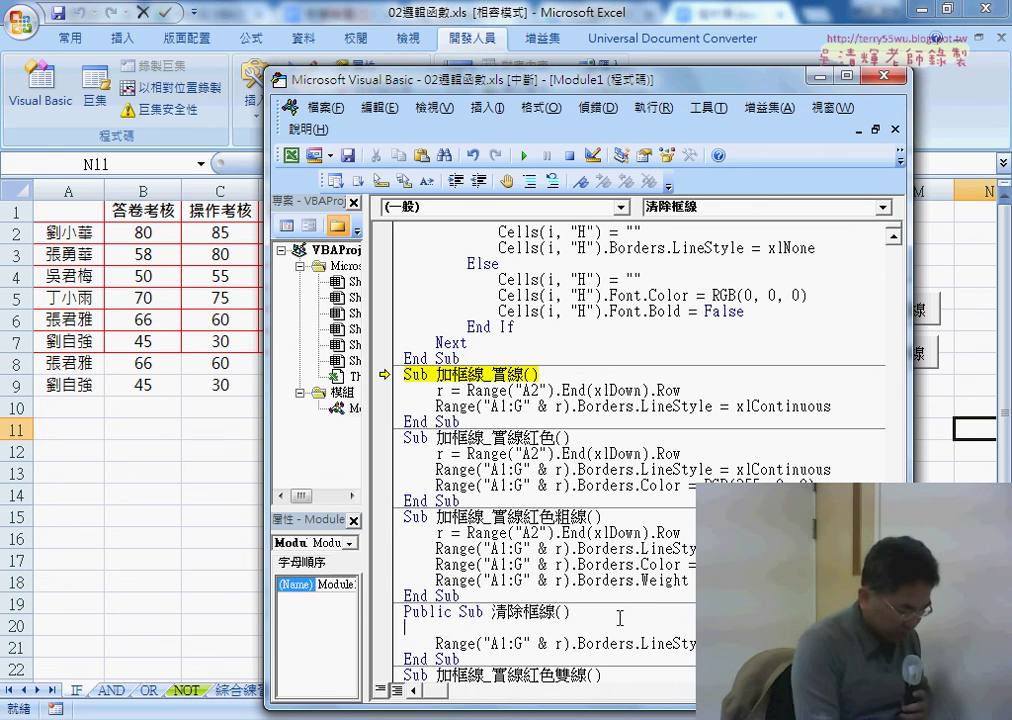
{"action": "key", "text": "ctrl+v"}
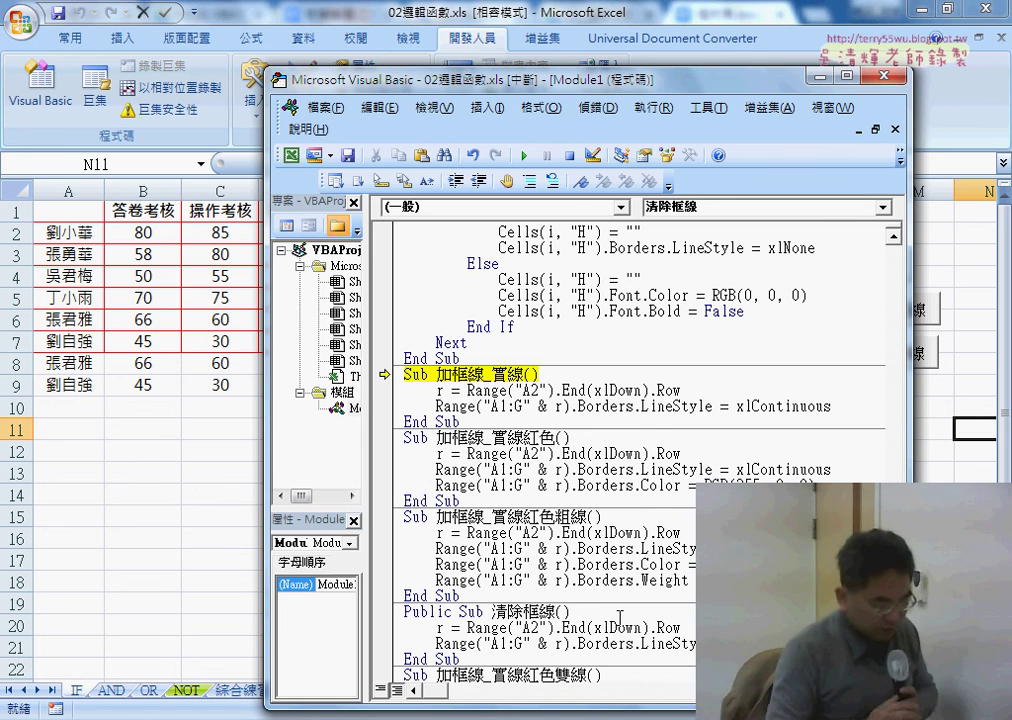
{"action": "scroll", "coordinate": [620, 618], "scroll_direction": "down", "scroll_amount": 2}
{"action": "left_click", "coordinate": [614, 564]}
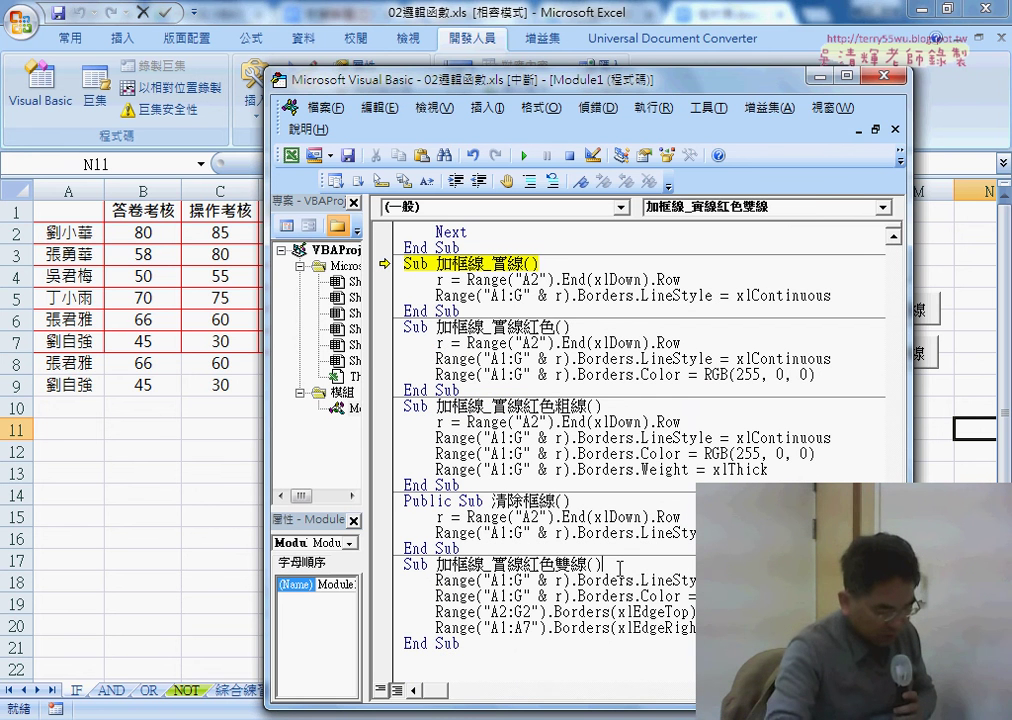
{"action": "key", "text": "Return"}
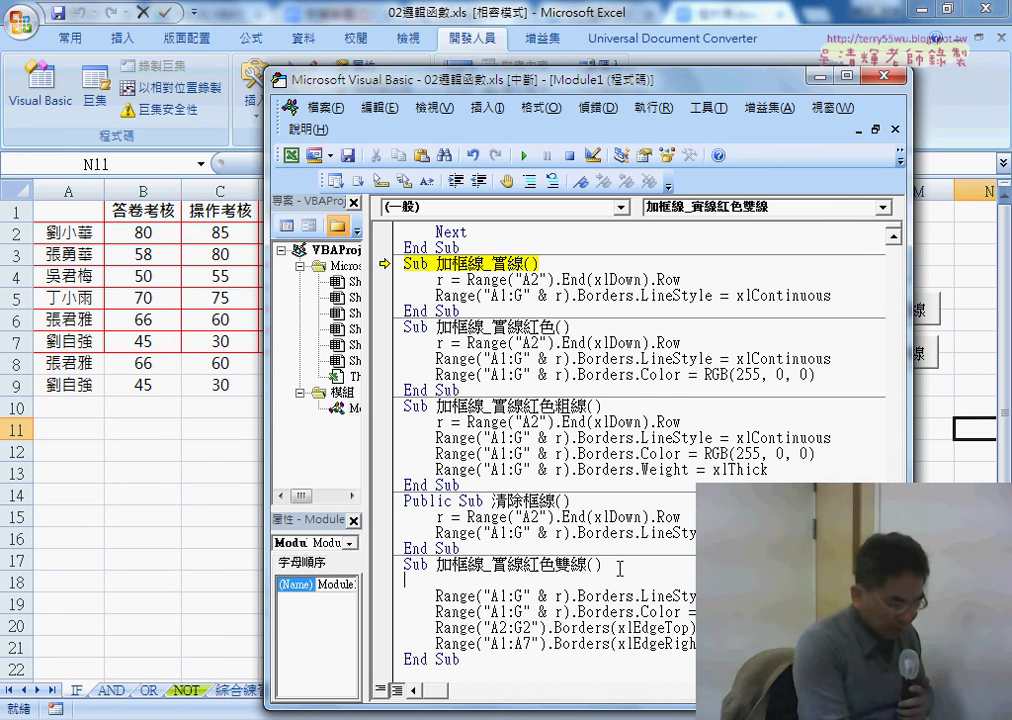
{"action": "key", "text": "ctrl+v"}
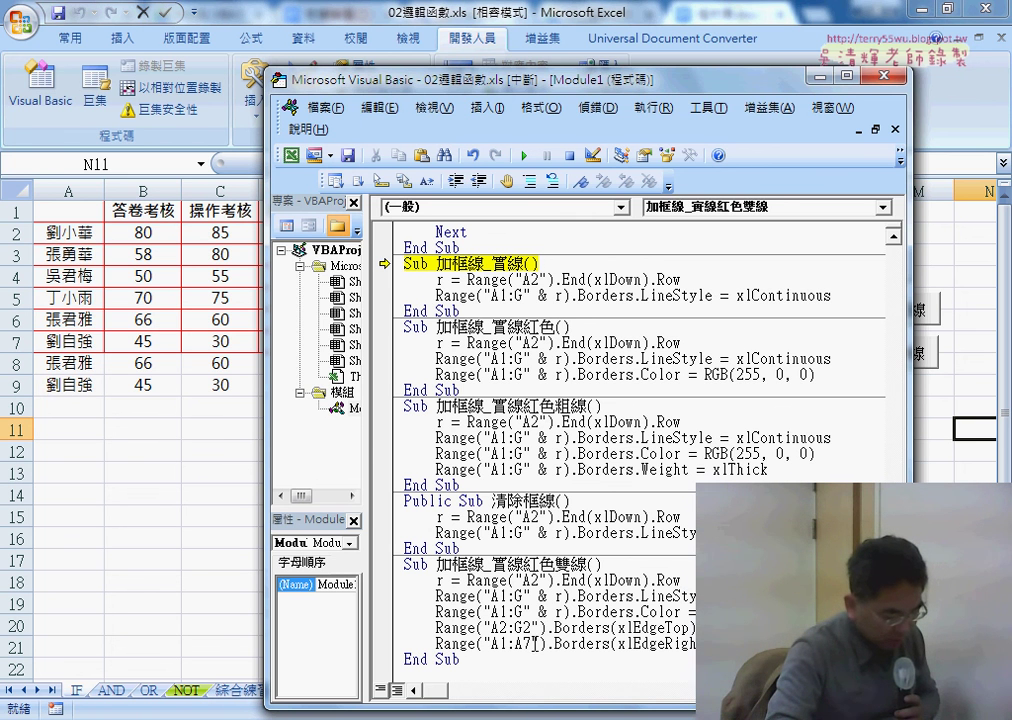
Change the xlEdgeRight range from "A1:A7" to "A1:A" & r.
{"action": "left_click_drag", "start_coordinate": [535, 643], "coordinate": [527, 643]}
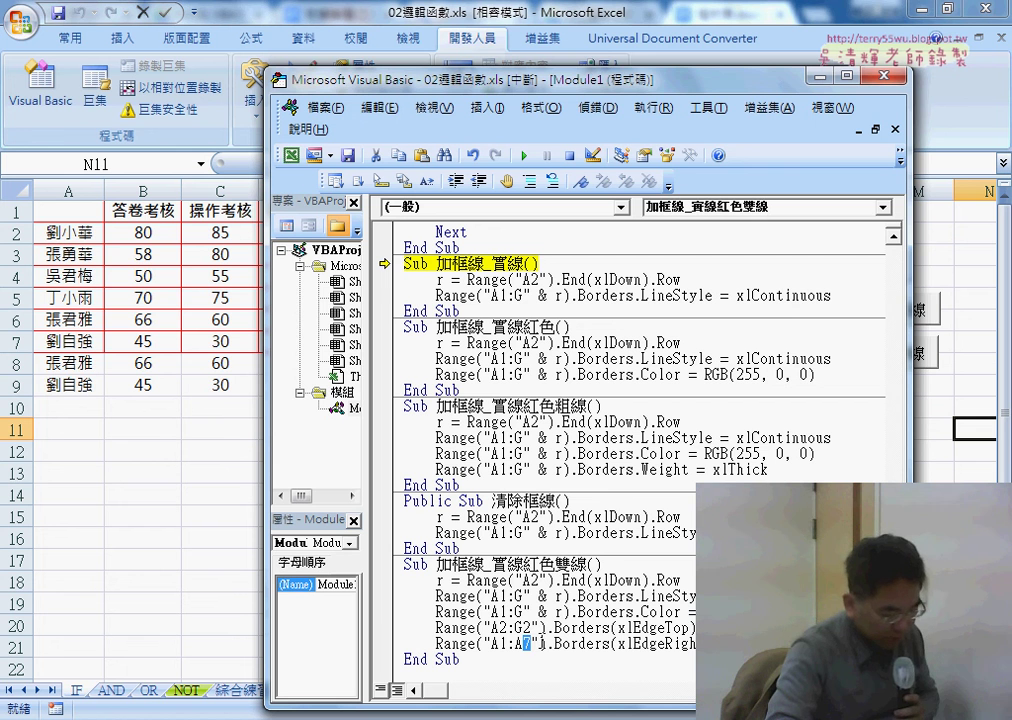
{"action": "left_click_drag", "start_coordinate": [523, 612], "coordinate": [565, 612]}
{"action": "key", "text": "ctrl+c"}
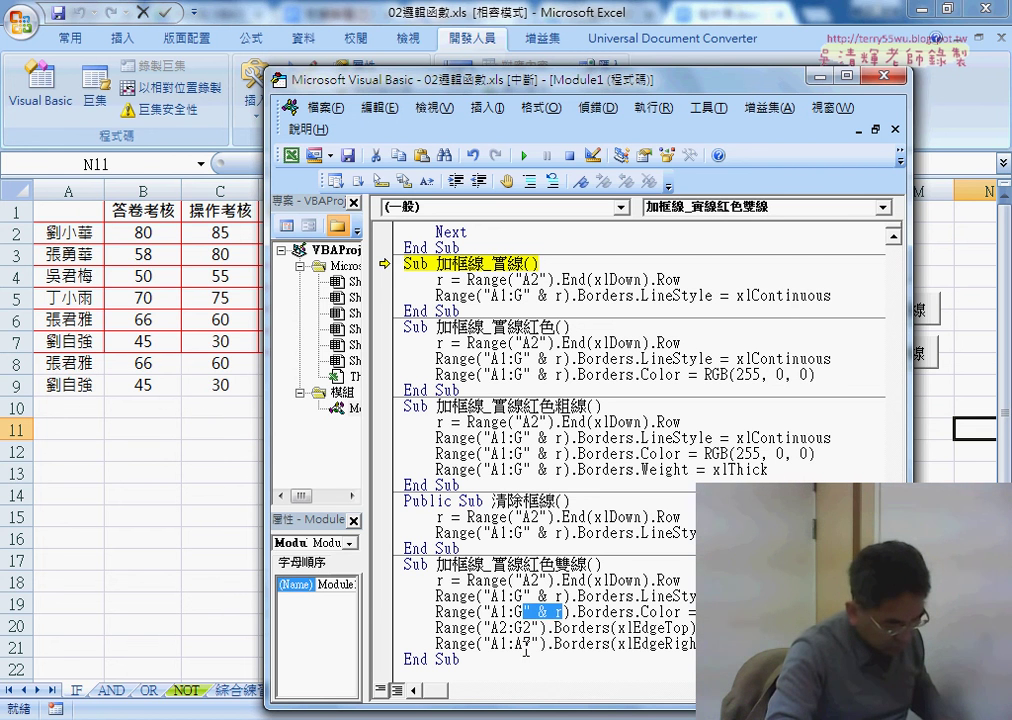
{"action": "left_click_drag", "start_coordinate": [524, 645], "coordinate": [536, 645]}
{"action": "key", "text": "ctrl+v"}
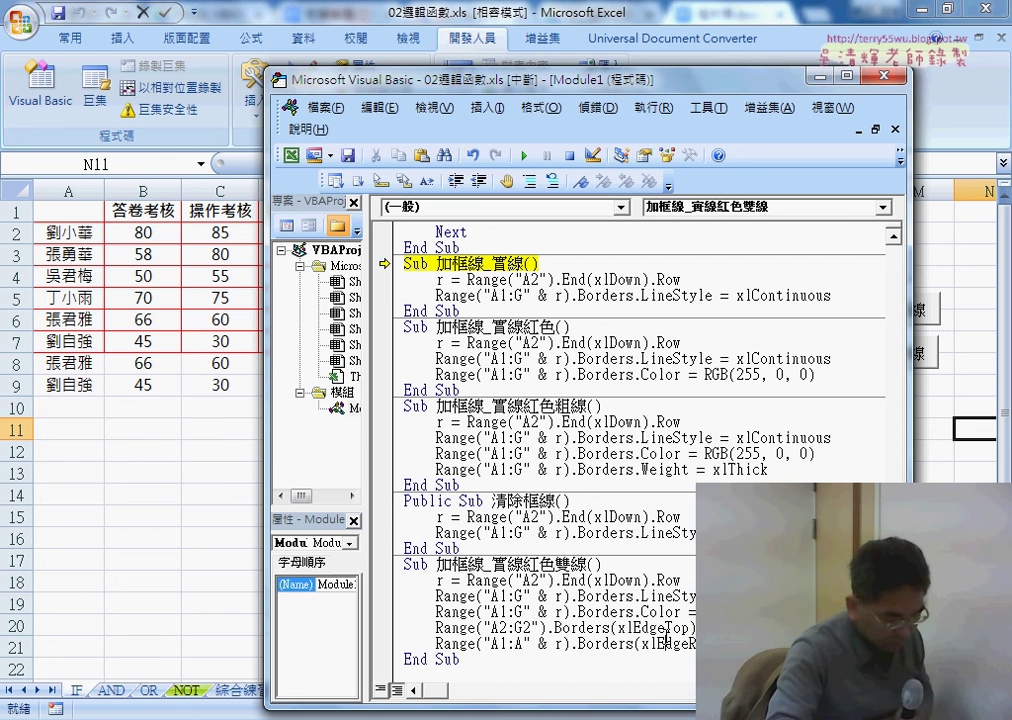